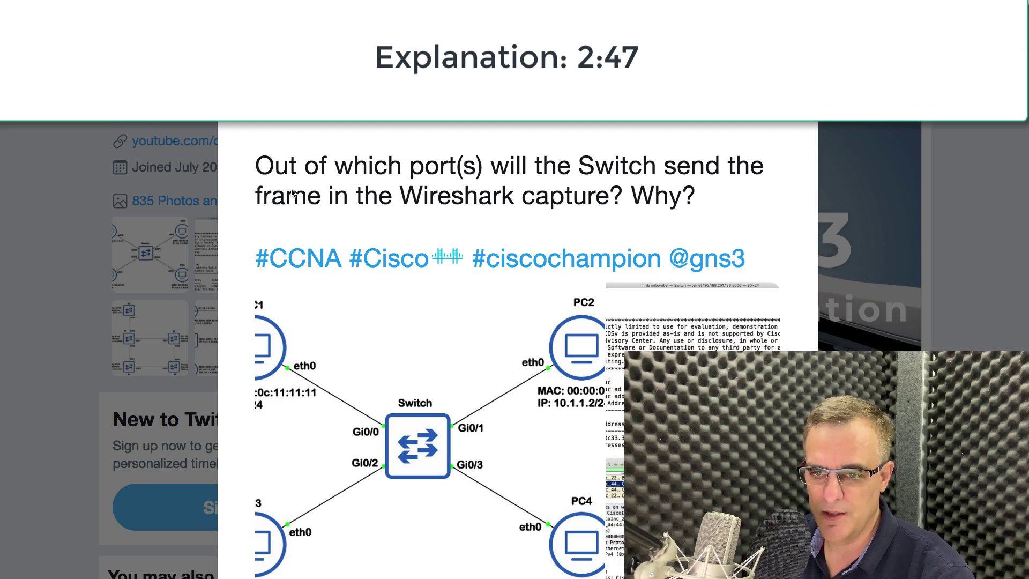
Step: Highlight the post's question about which ports the Switch sends the captured frame out of, and look over the attached diagram
scroll(434, 427, down, 1)
scroll(435, 427, down, 3)
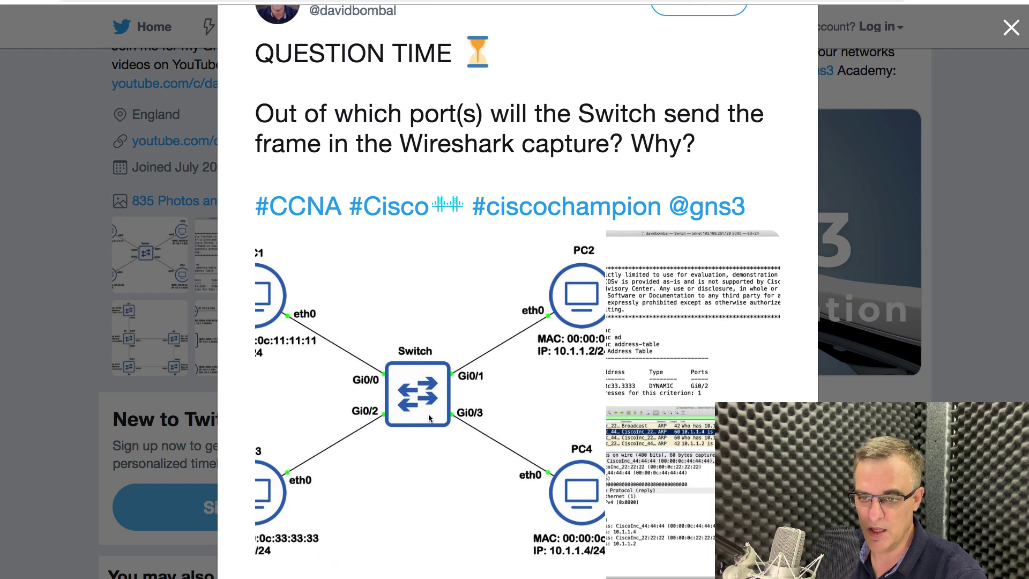
scroll(413, 244, up, 3)
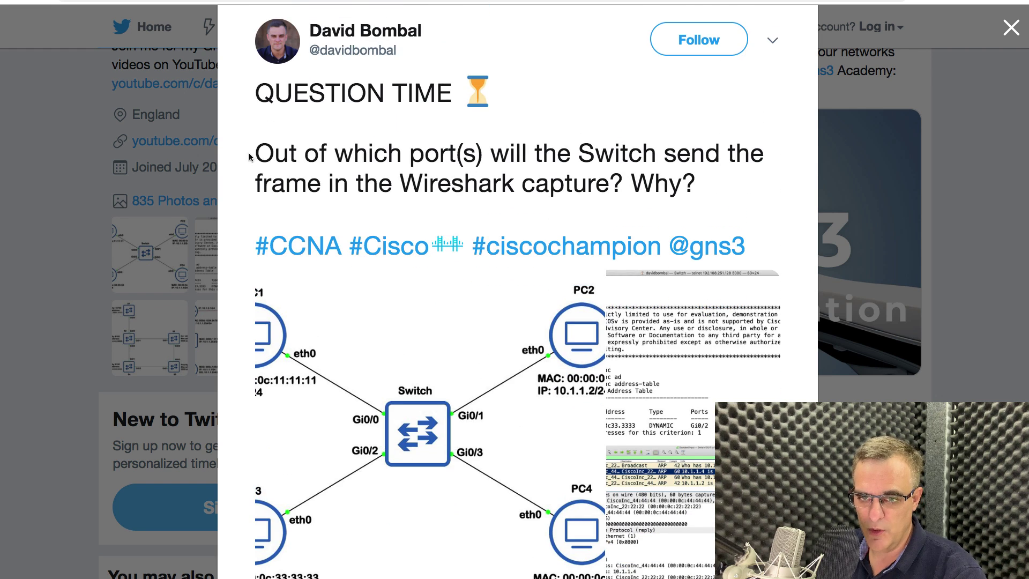
drag(257, 154, 747, 176)
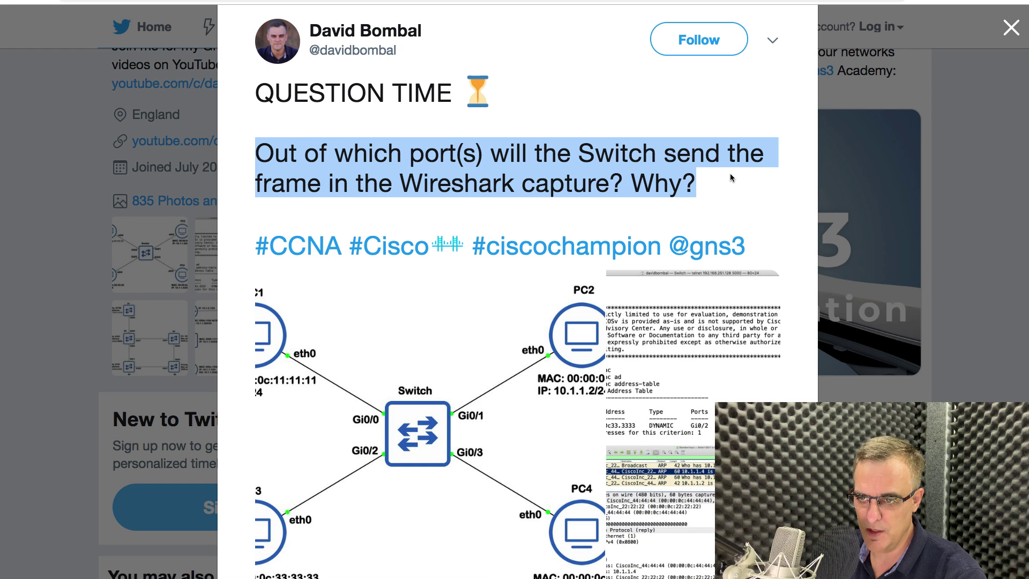
scroll(730, 177, down, 1)
scroll(730, 177, down, 2)
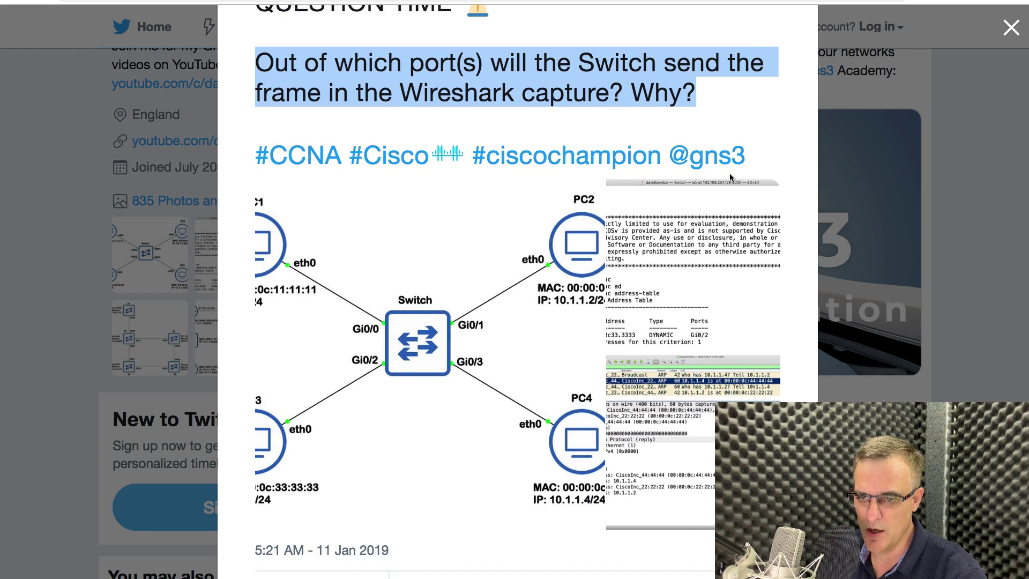
Step: Open the post's attached images and examine the network topology, the switch's MAC address table and the Wireshark ARP capture
click(730, 177)
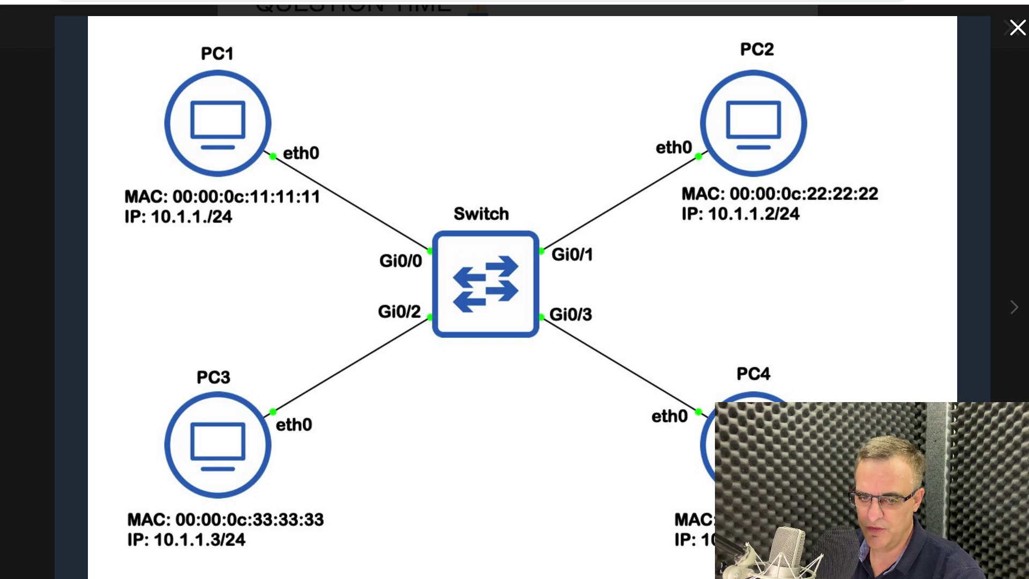
mouse_move(475, 313)
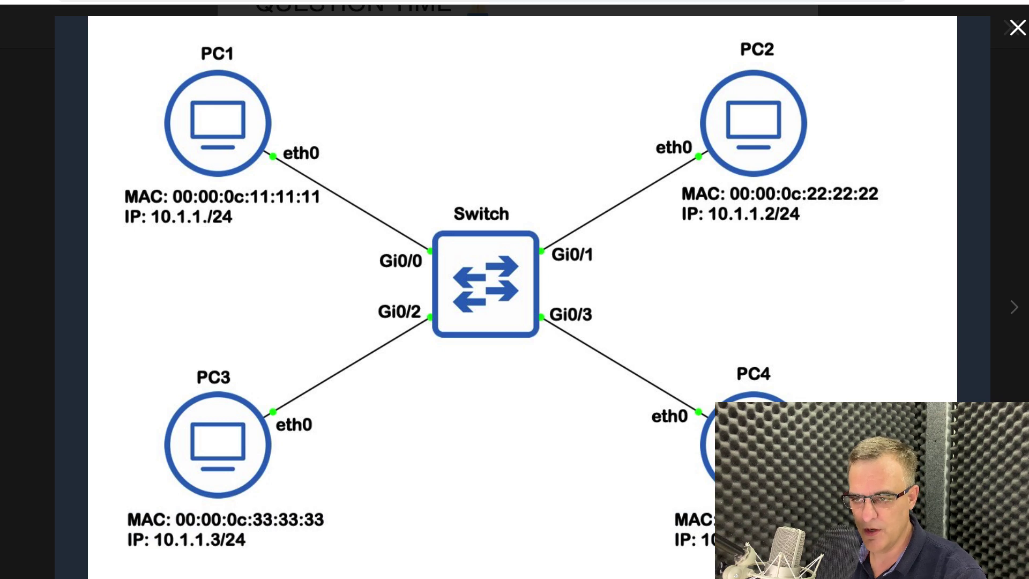
mouse_move(1013, 305)
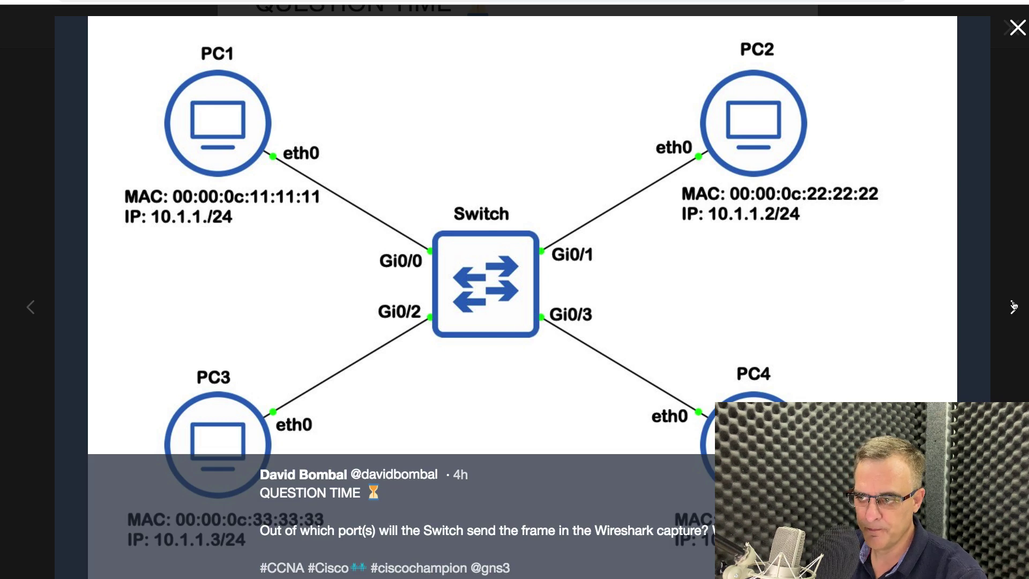
key(super+Tab)
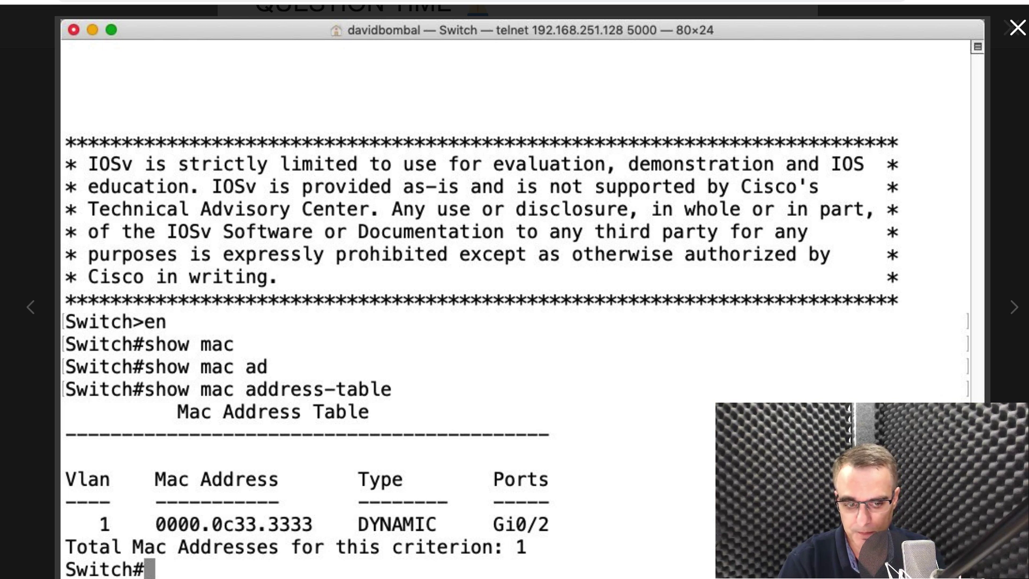
key(super+Tab)
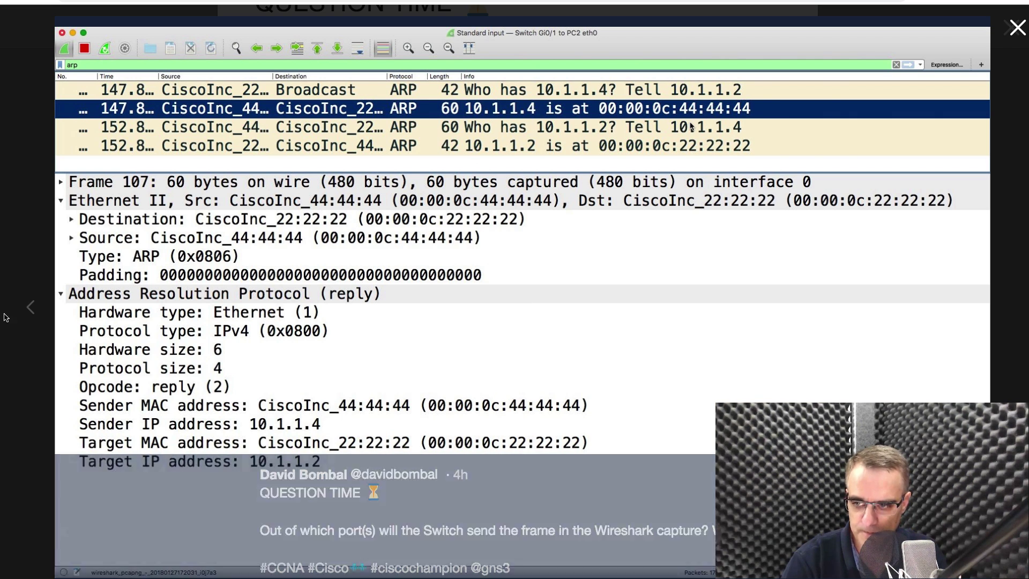
Step: Go back to the topology image and compare its switch ports and hosts with the MAC address table image
key(Left)
key(Left)
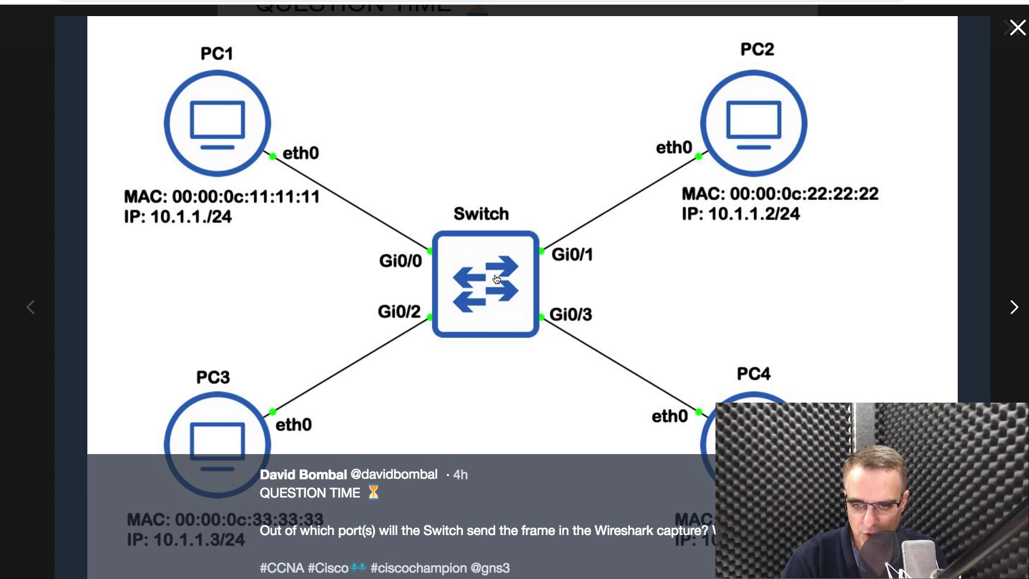
click(1012, 308)
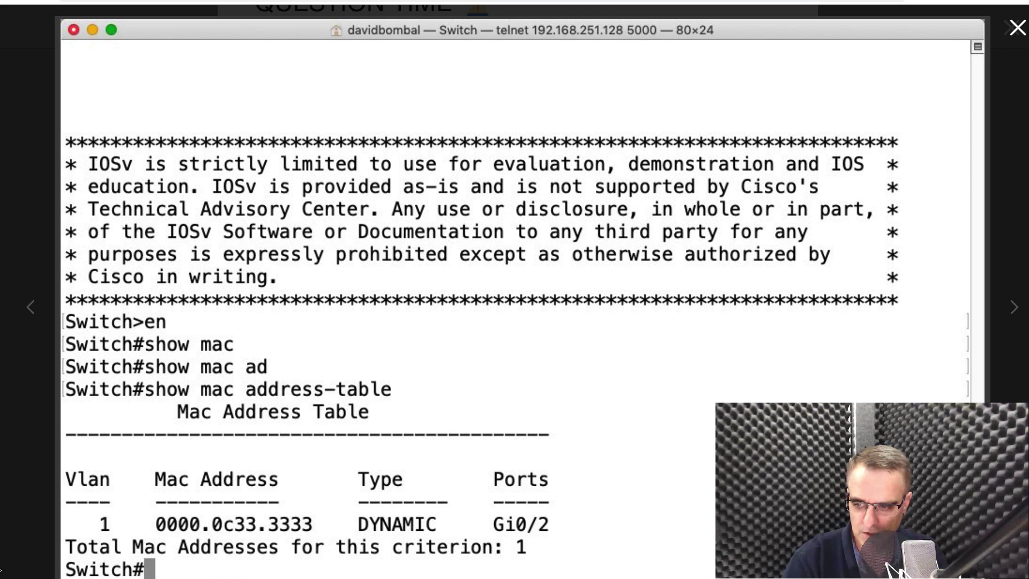
click(31, 307)
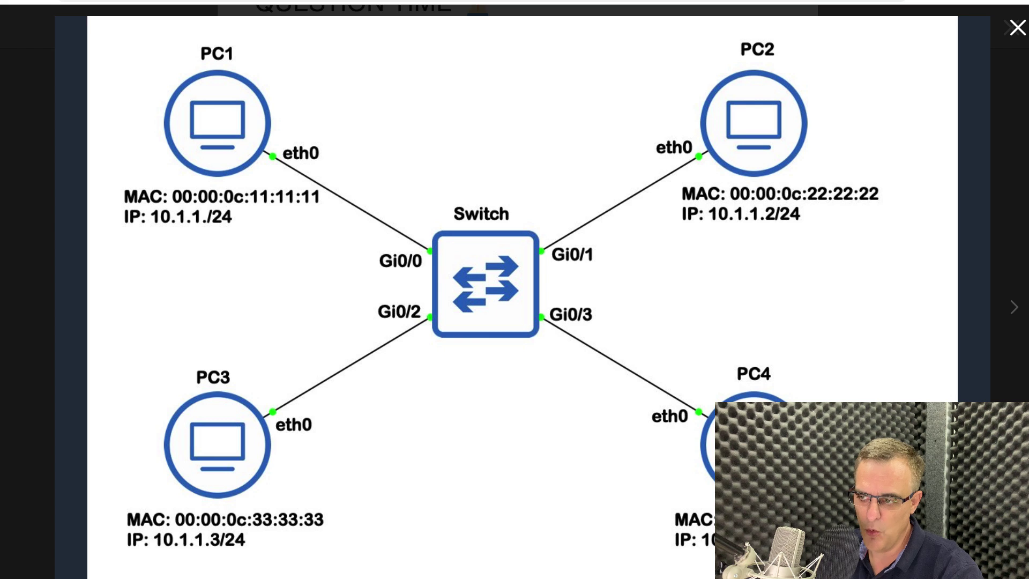
Step: Compare the ARP reply in the Wireshark image with the switch's MAC address table, and return to the topology diagram
click(1013, 307)
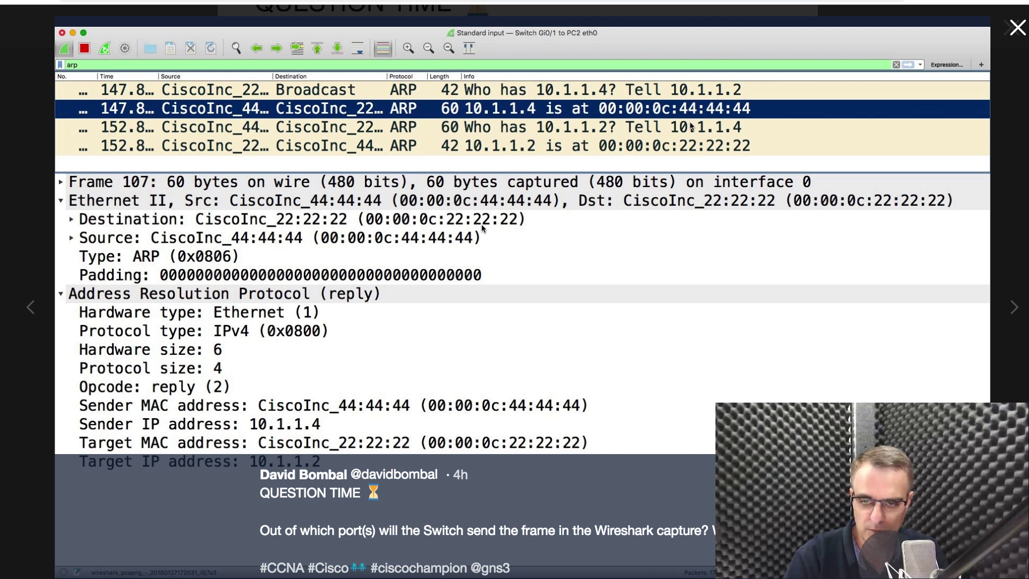
click(30, 307)
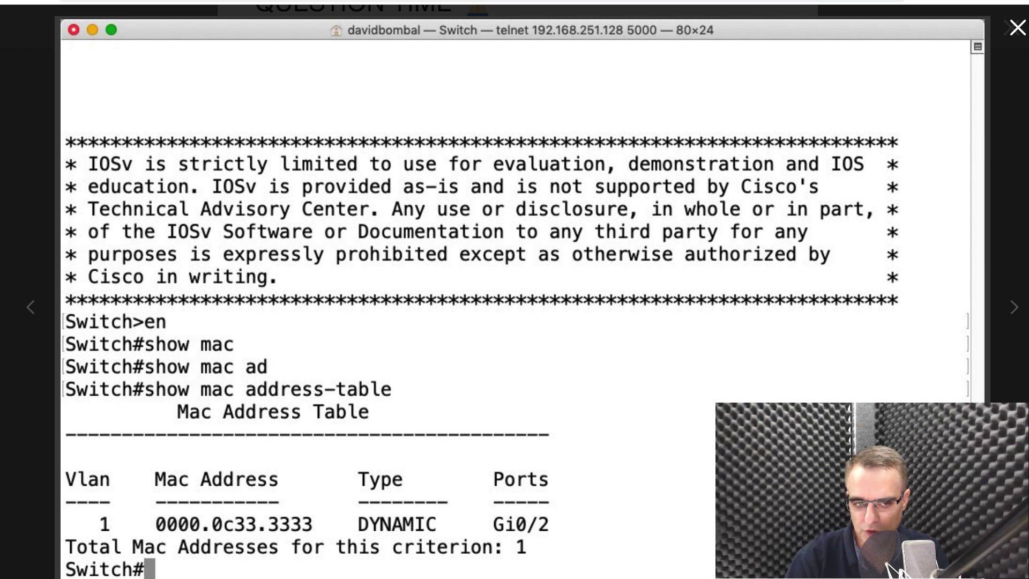
click(1016, 308)
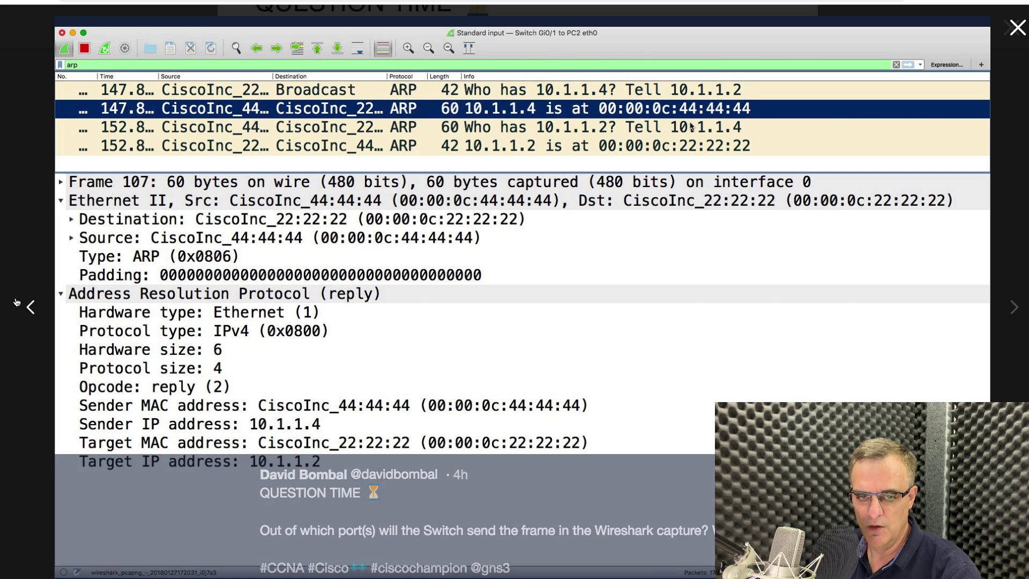
click(31, 308)
click(30, 307)
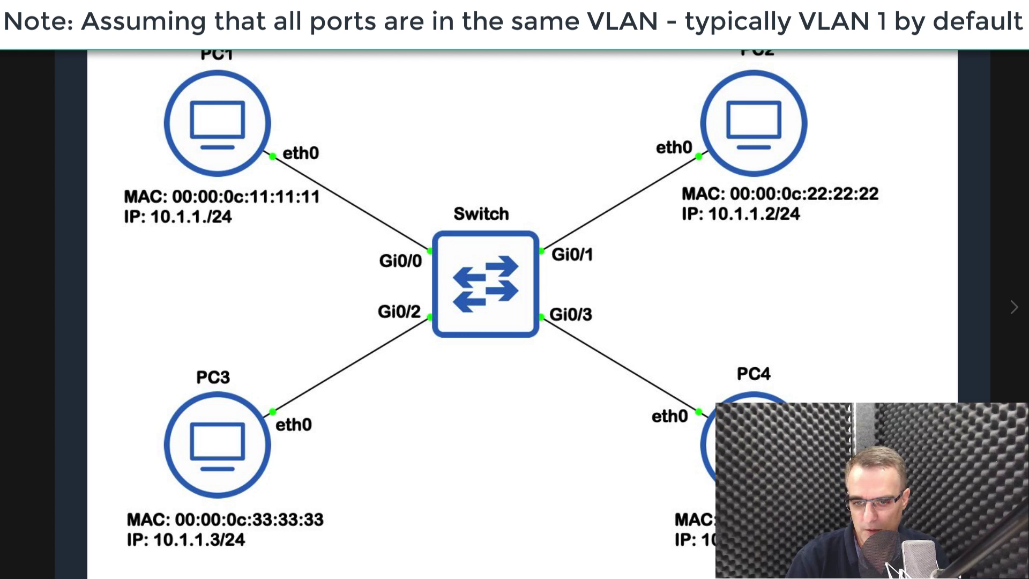
Step: Move from the topology diagram to the Wireshark capture image to review the ARP reply's source and destination
mouse_move(492, 131)
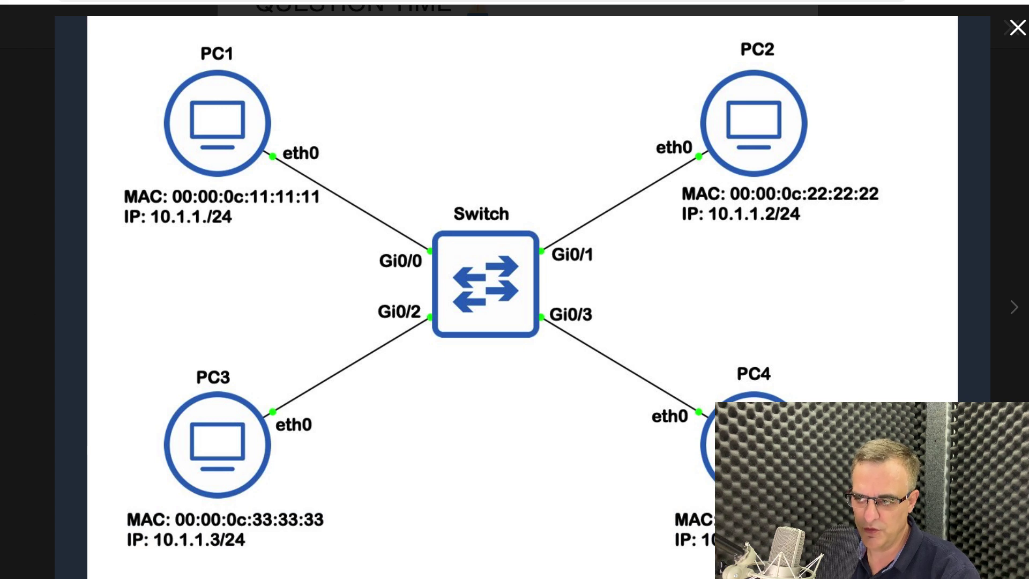
click(1013, 307)
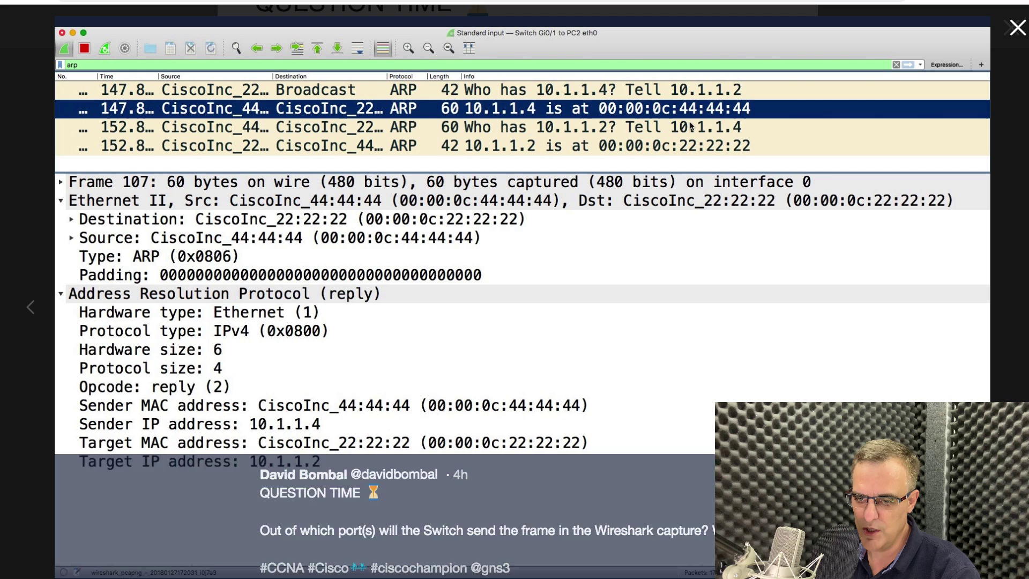
click(1014, 307)
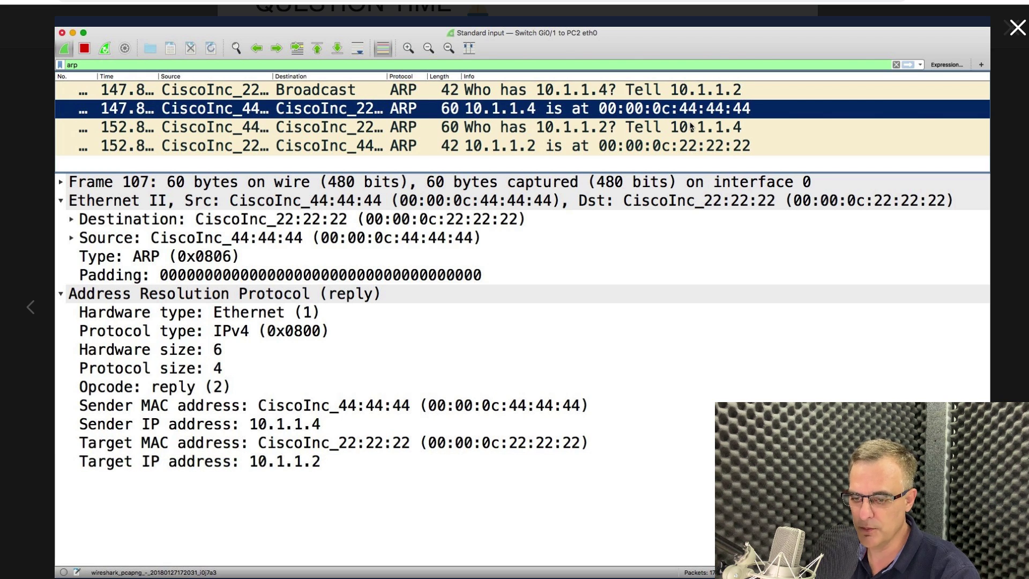
Step: Switch to Cisco Packet Tracer with Packet-flow-BUM.pkt, enlarge its window and turn on Simulation Mode
key(super+Tab)
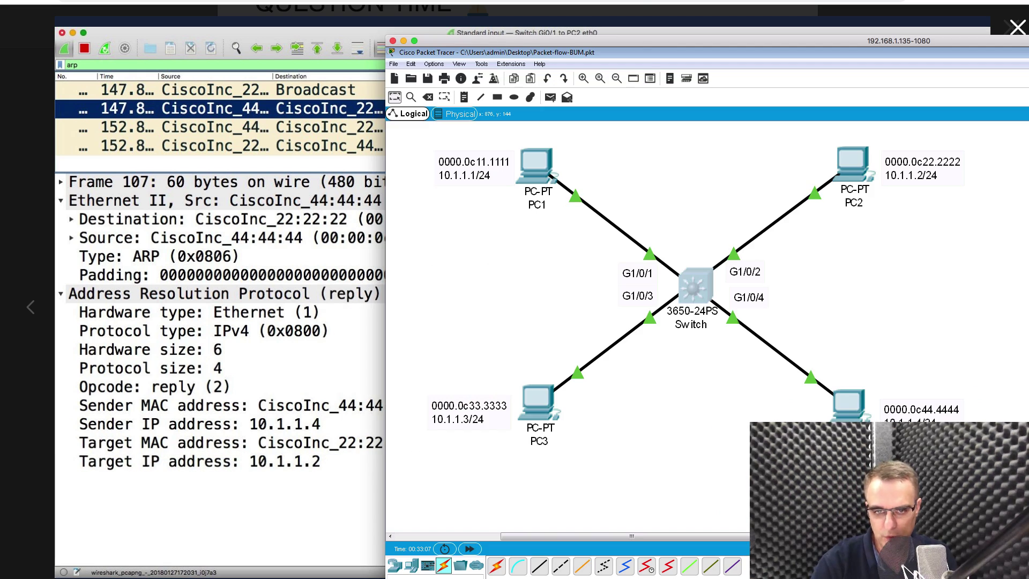
double_click(636, 42)
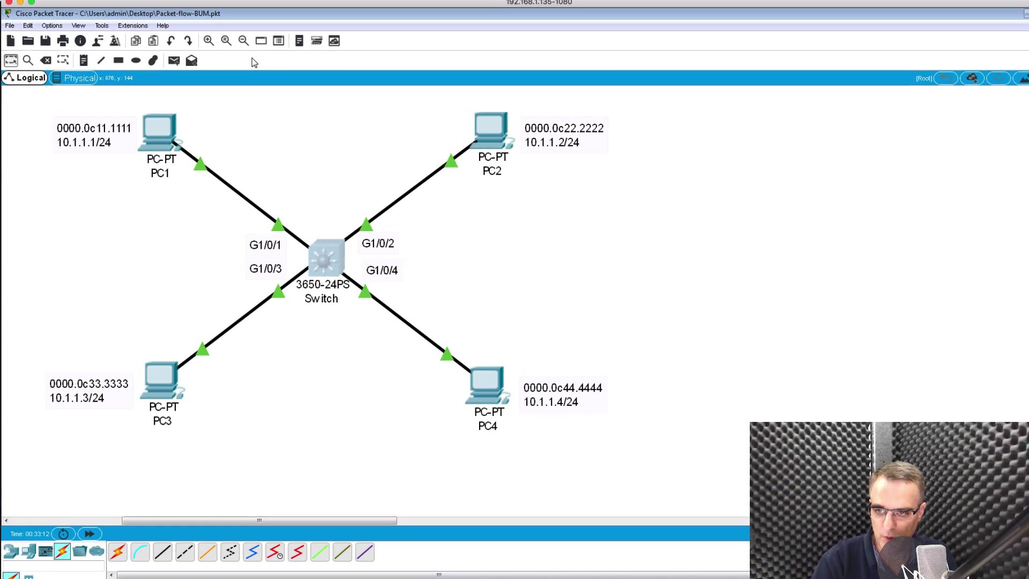
click(86, 21)
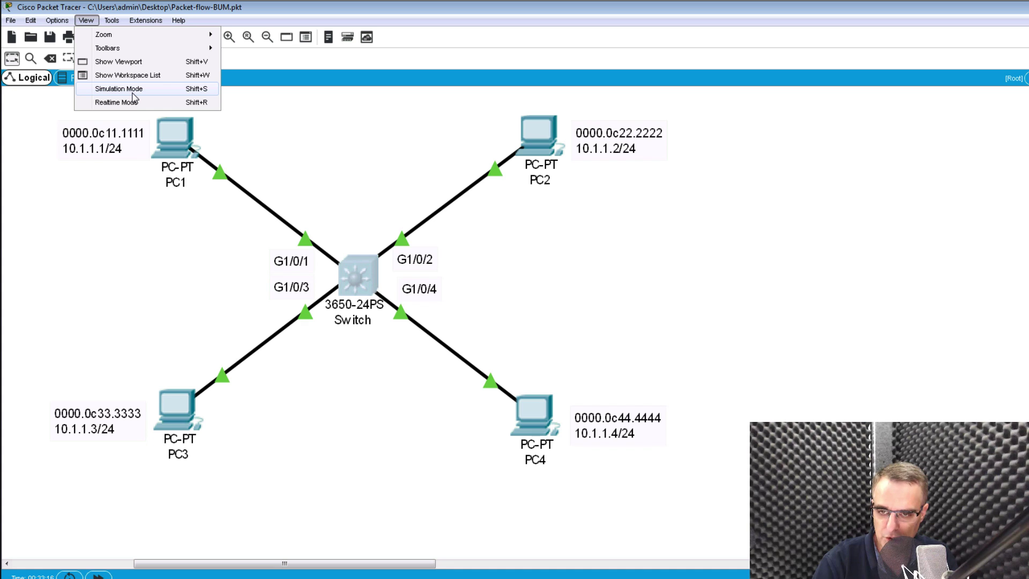
click(119, 89)
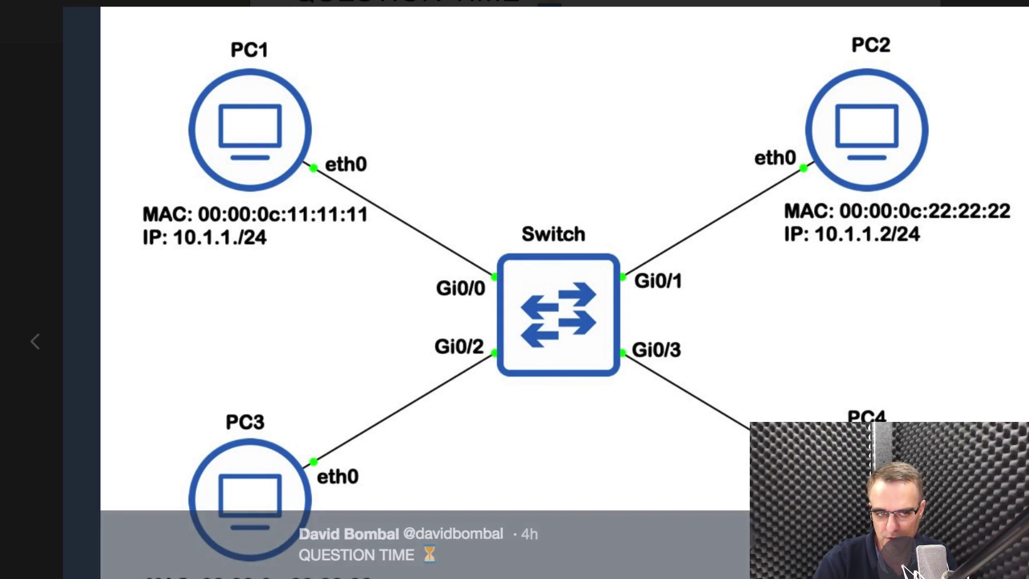
Step: Return to Packet Tracer, open PC2's command prompt and run ipconfig /all
key(super+Tab)
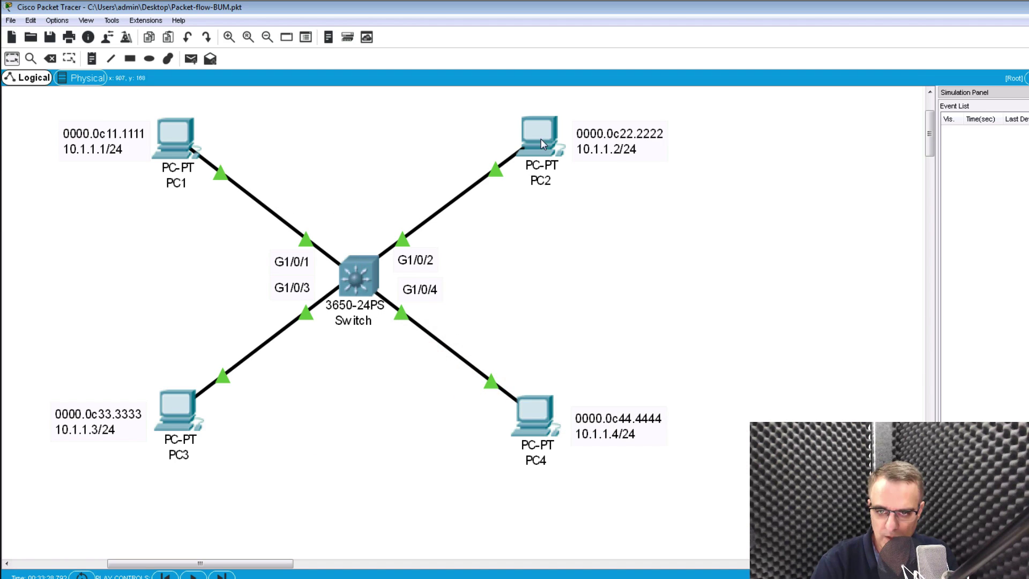
click(542, 139)
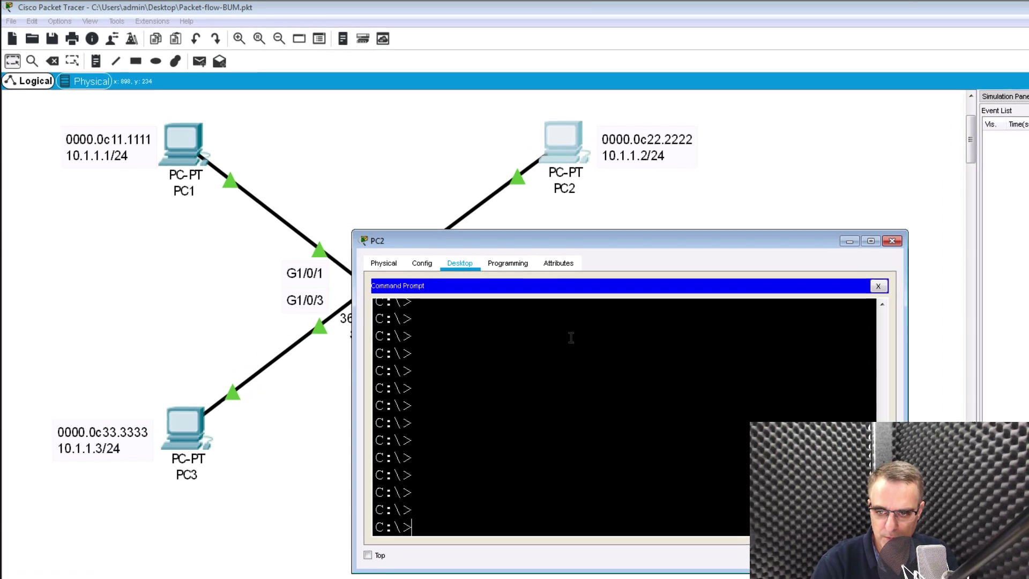
text(iconf)
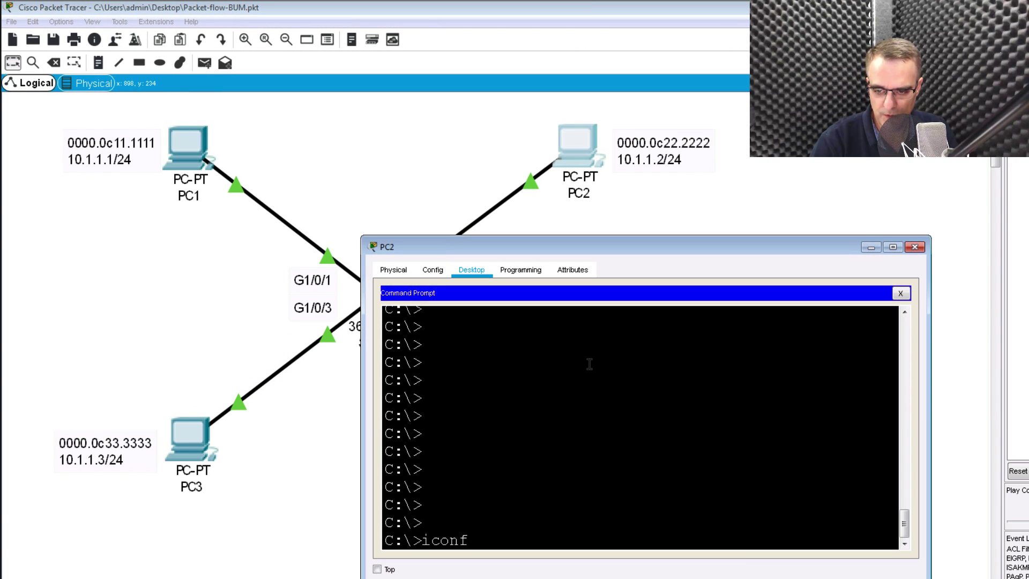
key(BackSpace)
key(BackSpace)
key(BackSpace)
key(BackSpace)
text(pconfig )
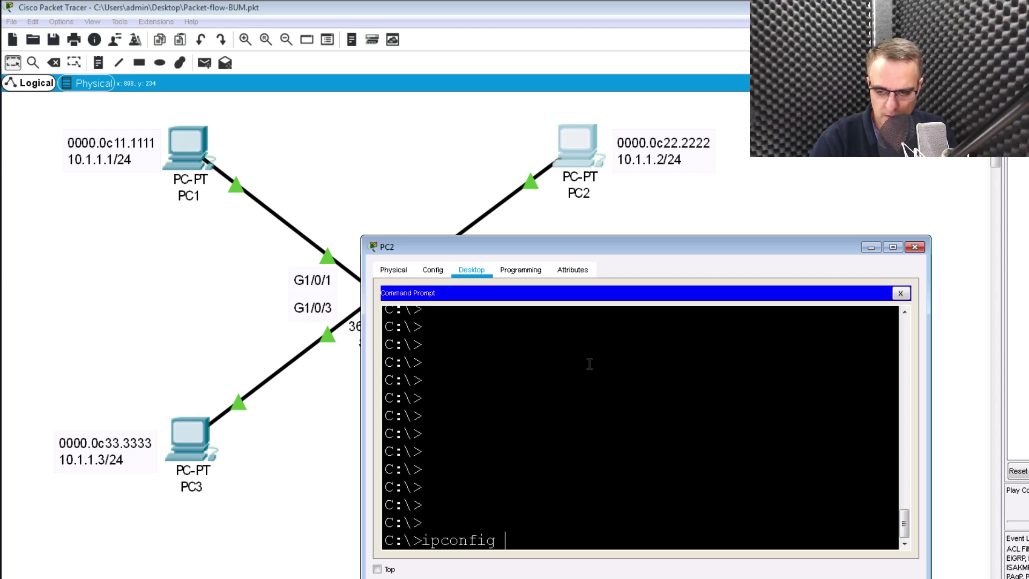
text(a/ll)
key(BackSpace)
key(BackSpace)
key(BackSpace)
key(BackSpace)
text(/a)
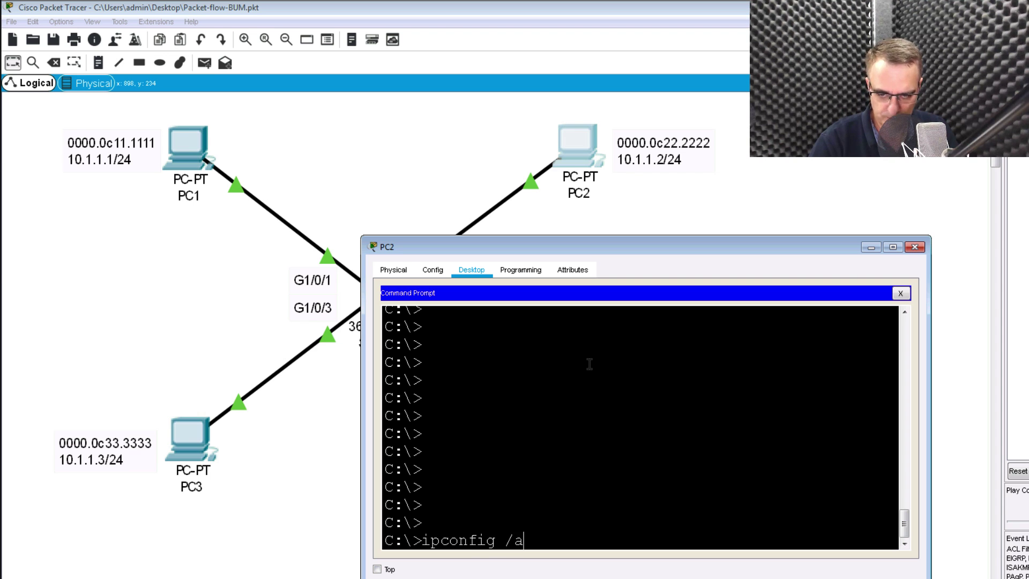
text(ll)
key(Return)
Step: Highlight PC2's FastEthernet0 physical address and IP address in the ipconfig output, and return to the topology
scroll(595, 369, up, 3)
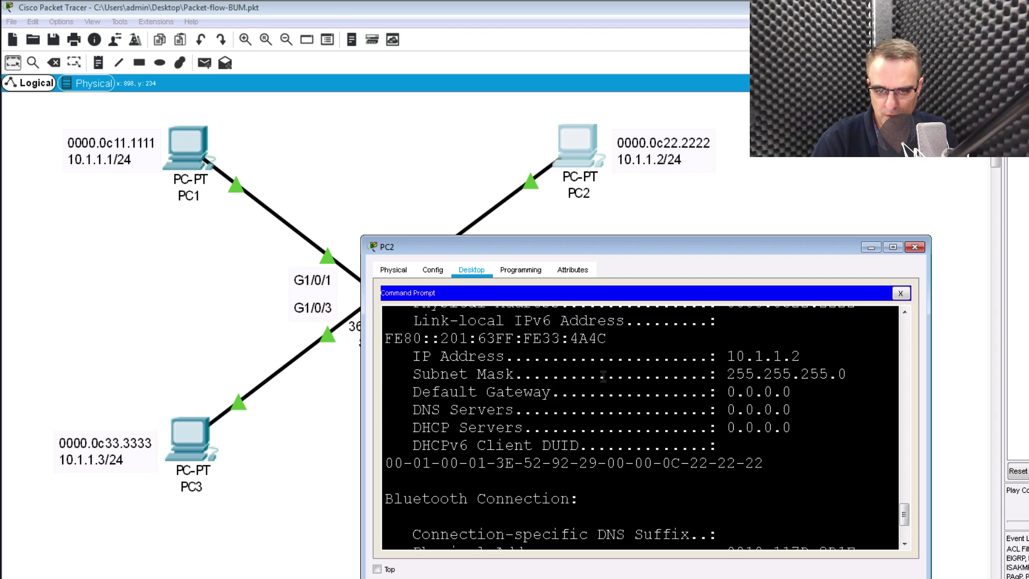
scroll(603, 376, up, 2)
drag(718, 382, 875, 384)
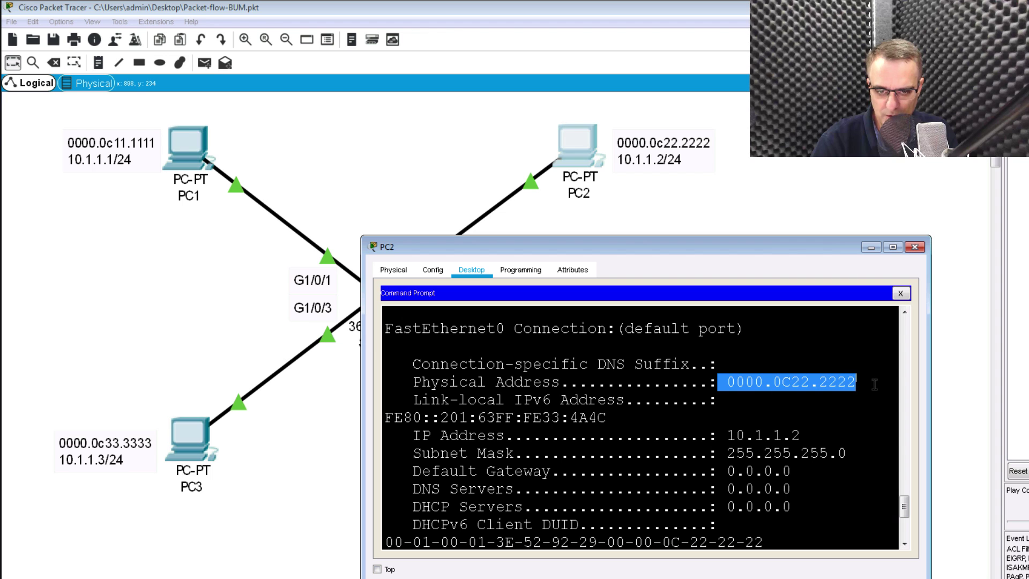
drag(719, 435, 818, 434)
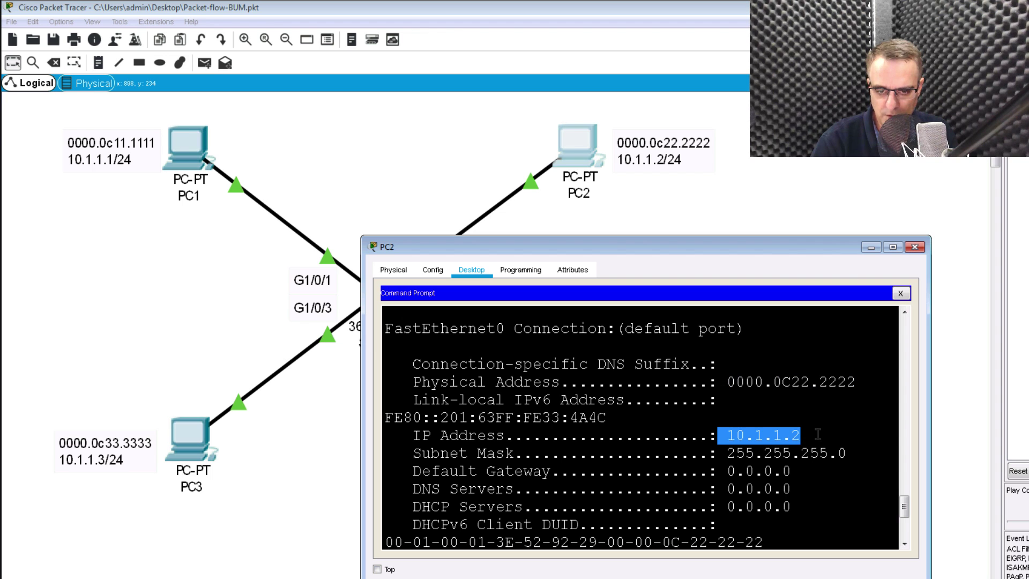
click(686, 224)
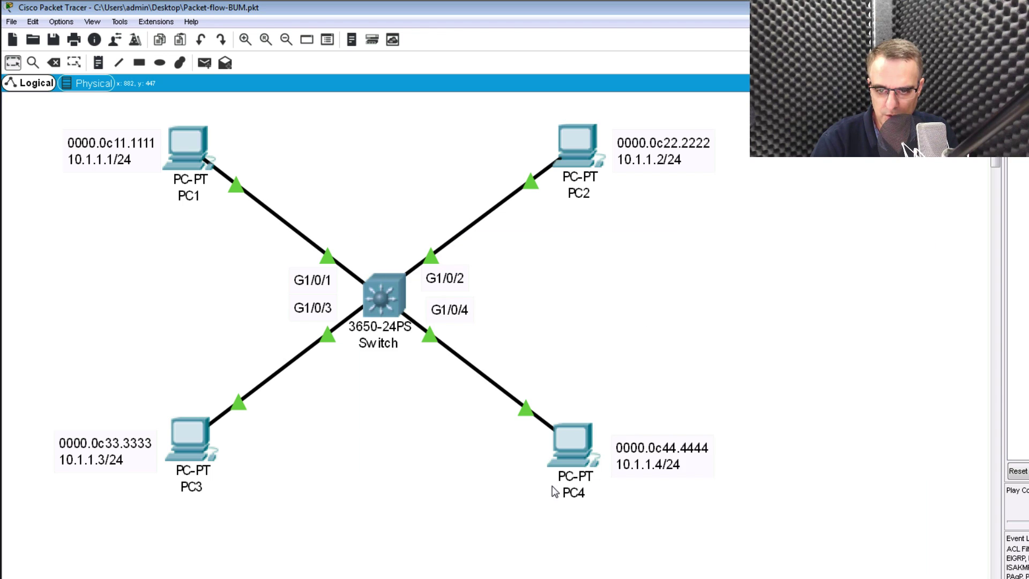
Step: Open PC4's command prompt, run ipconfig /all and locate its FastEthernet0 physical and IP addresses
click(576, 436)
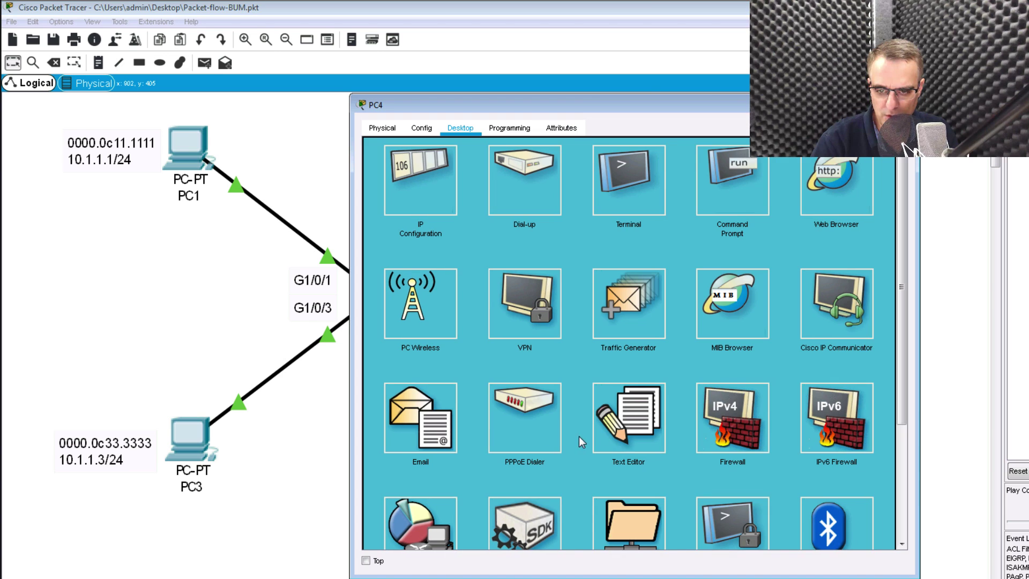
click(738, 164)
text(ipconfig /all)
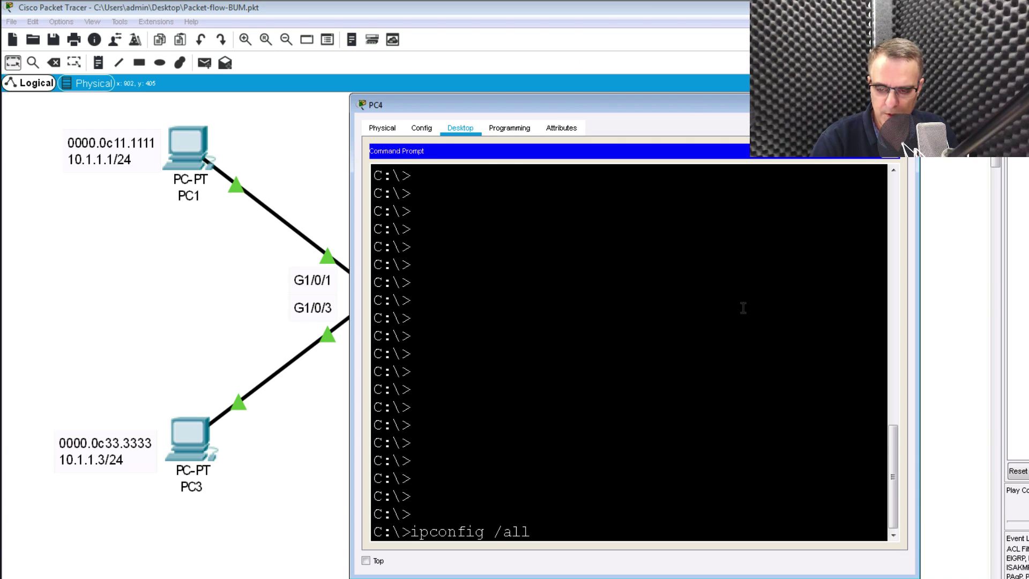
key(Return)
scroll(743, 308, up, 2)
scroll(743, 308, up, 1)
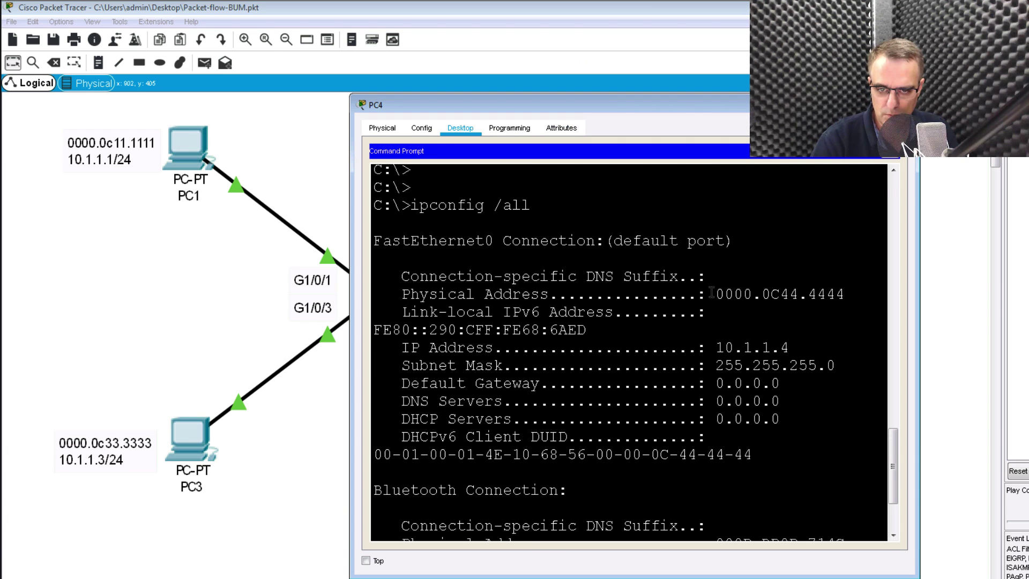
Step: Highlight PC4's FastEthernet0 physical address and IP address in the ipconfig output
drag(709, 295, 847, 295)
drag(686, 347, 789, 348)
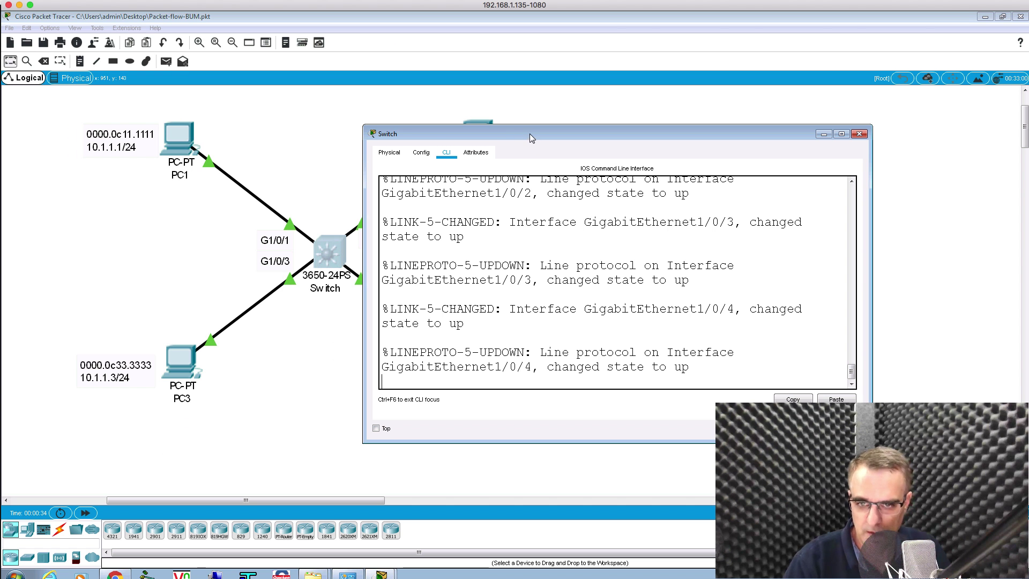
Step: In the switch's CLI, enter privileged mode and display the MAC address table with sh mac address-table
drag(529, 133, 449, 127)
key(Return)
key(Return)
key(Return)
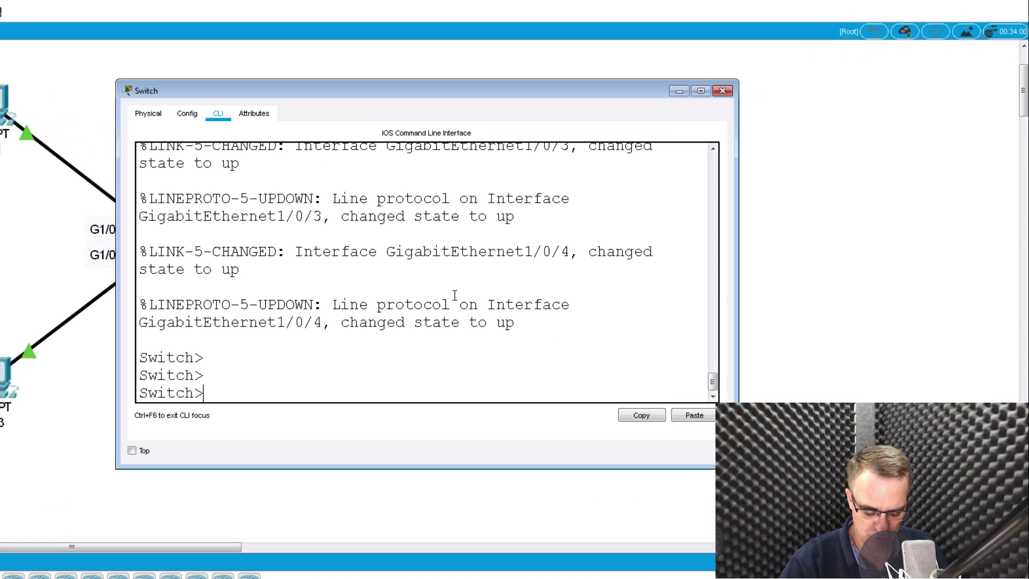
text(en)
key(Return)
text(sh mac)
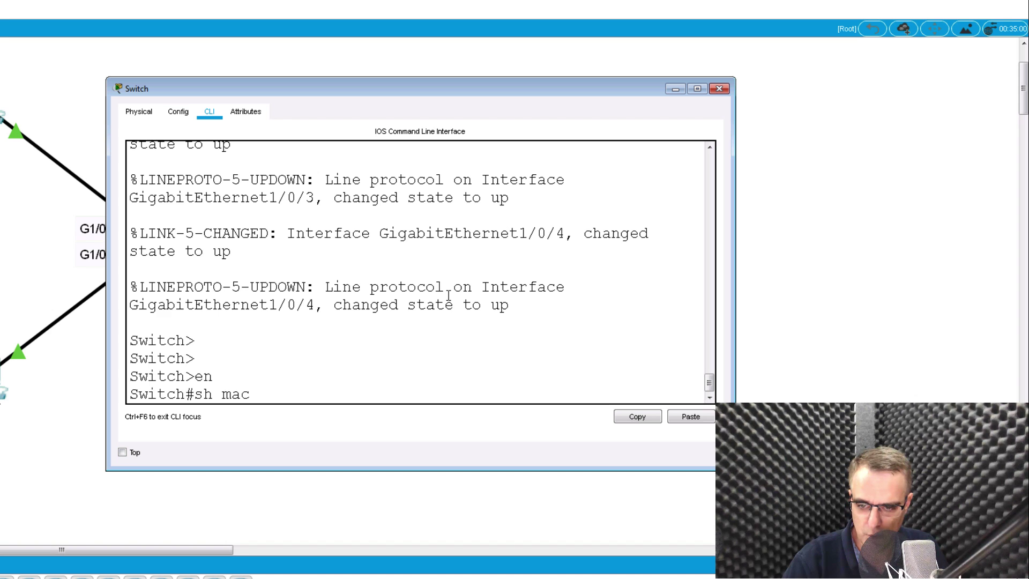
key(Tab)
text(ad)
key(Tab)
key(Return)
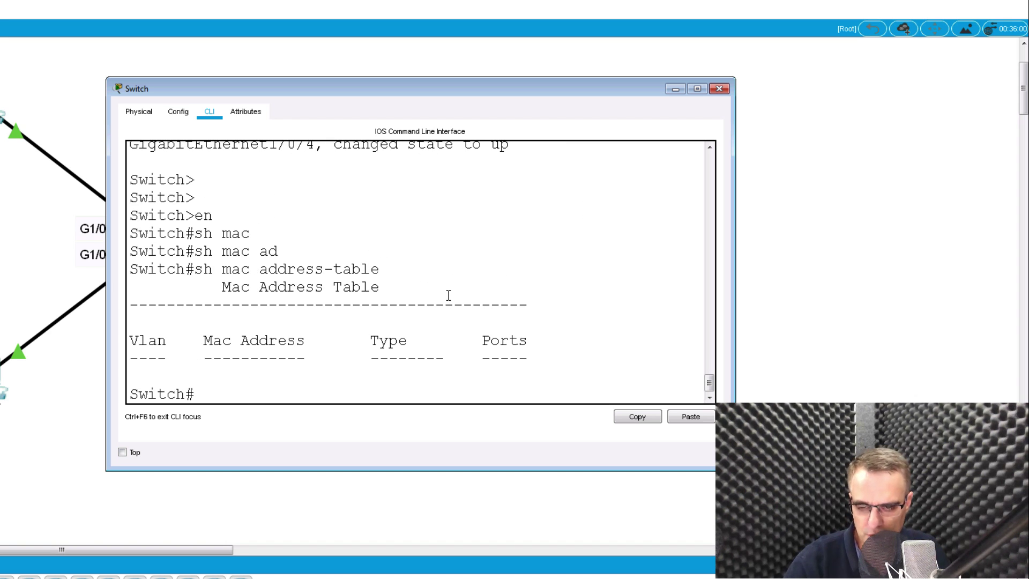
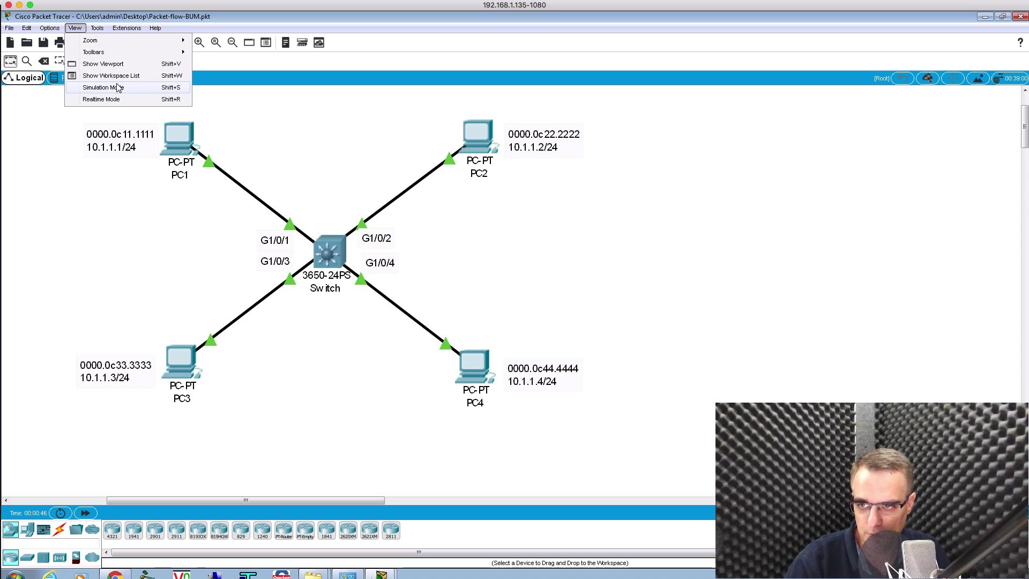
Step: Turn on Simulation Mode, ping 10.1.1.4 from PC2's command prompt, and move the window clear of PC2 and the event list
click(115, 87)
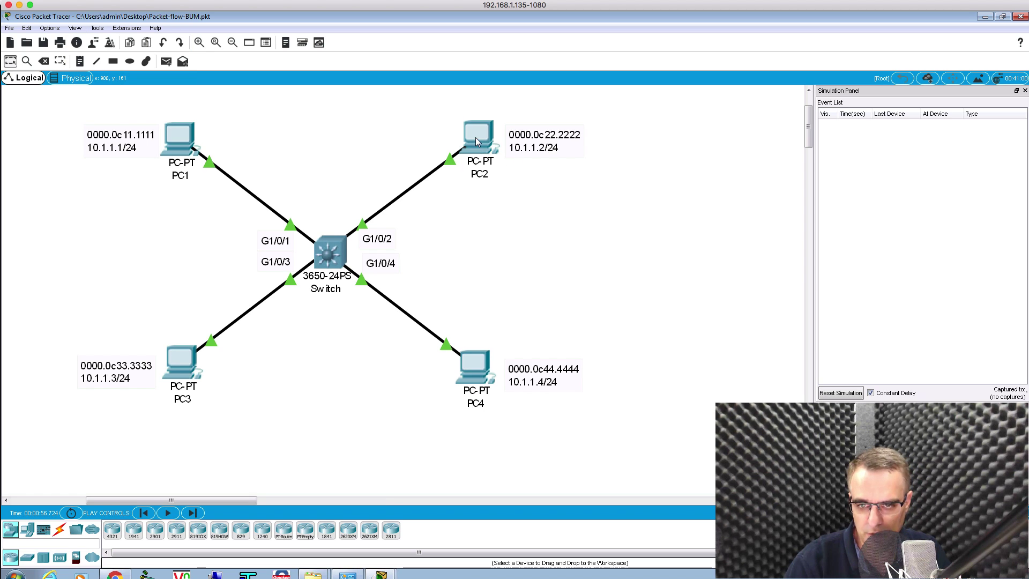
click(475, 137)
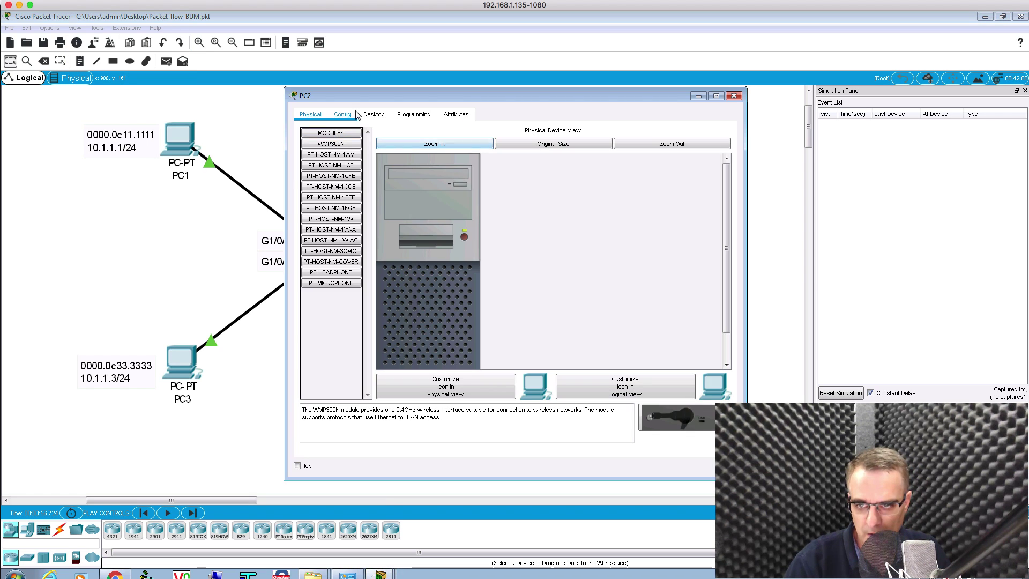
click(374, 117)
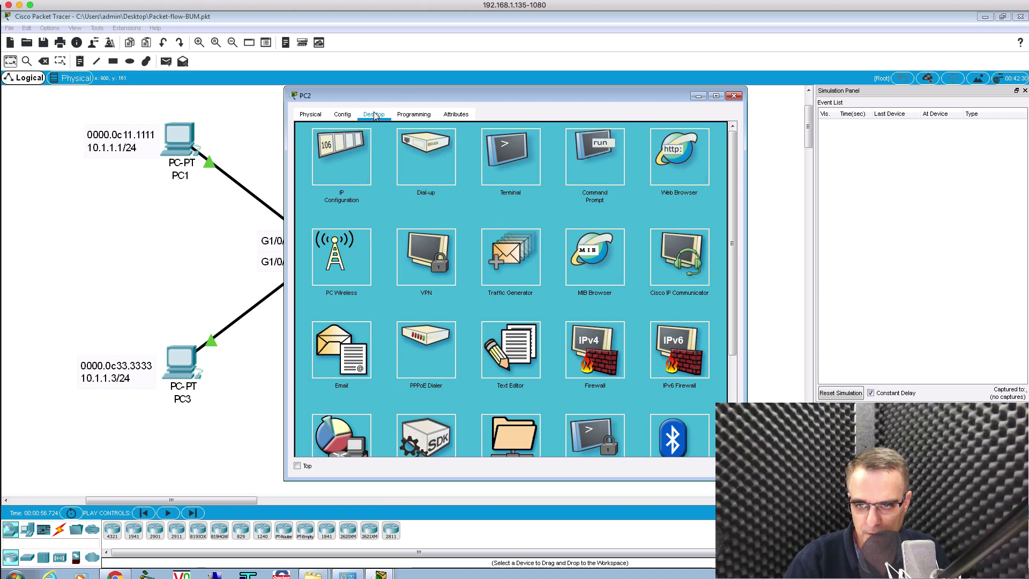
click(594, 144)
drag(529, 96, 800, 87)
text(ping 10.1.1.4)
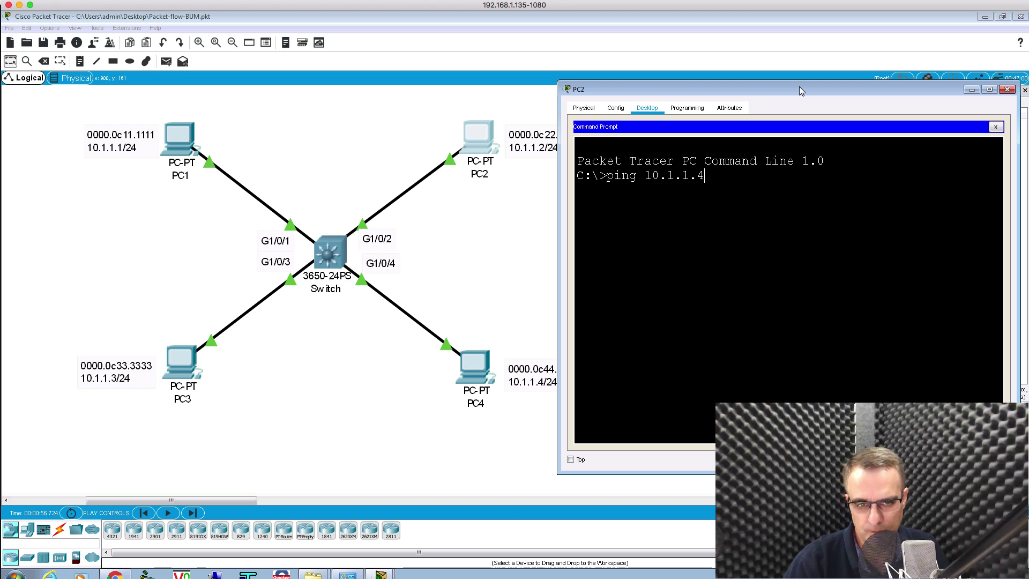
key(Return)
drag(797, 86, 286, 229)
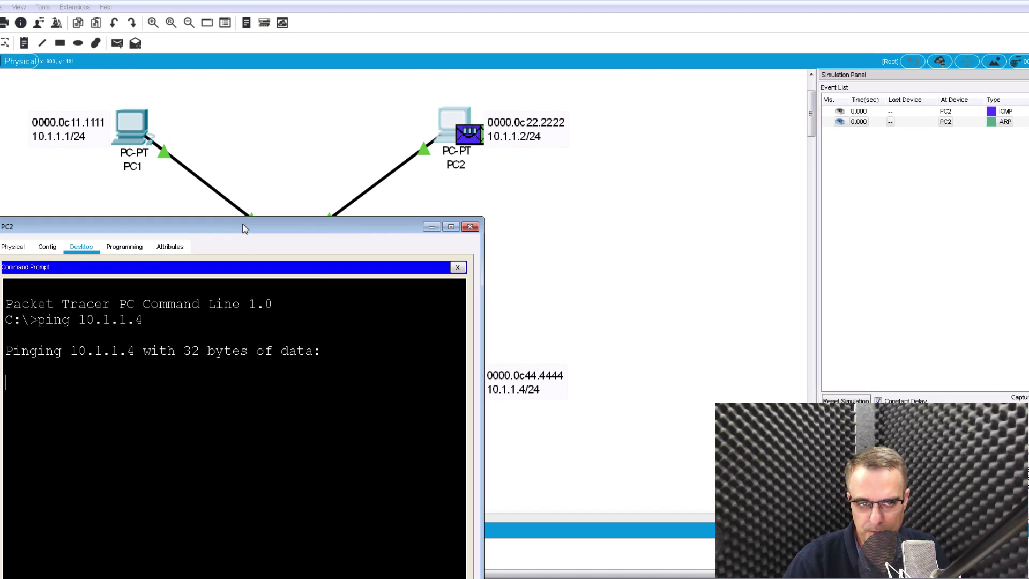
Step: Open the PDU information of PC2's ICMP and ARP events, leaving the ARP window beside PC2 and widened
click(976, 112)
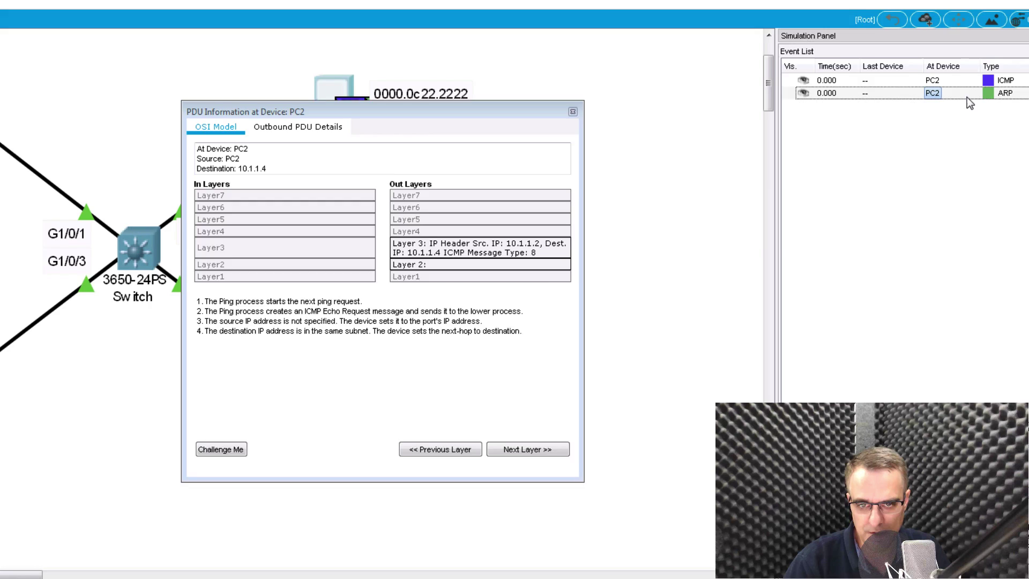
click(971, 122)
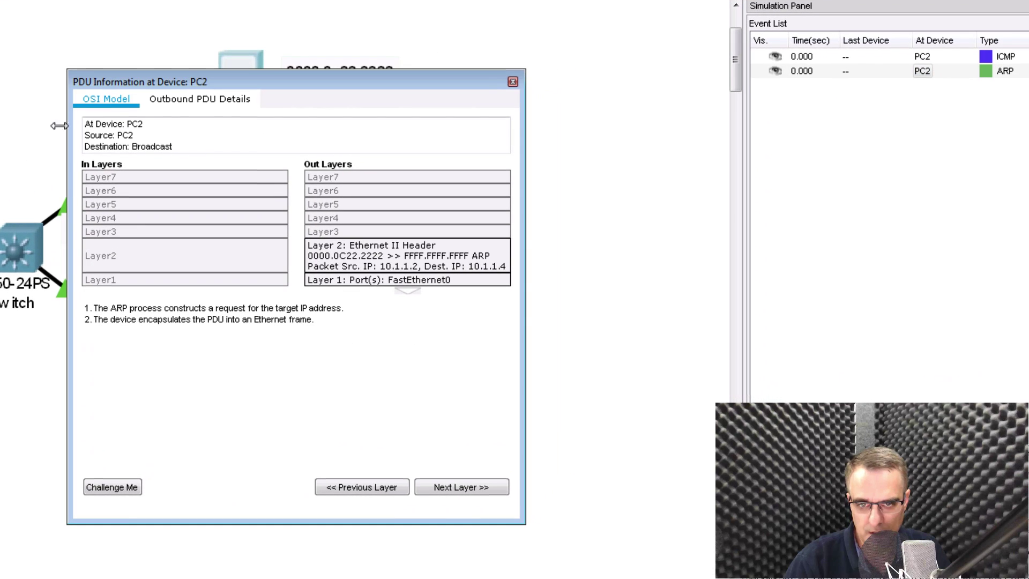
drag(287, 82, 528, 140)
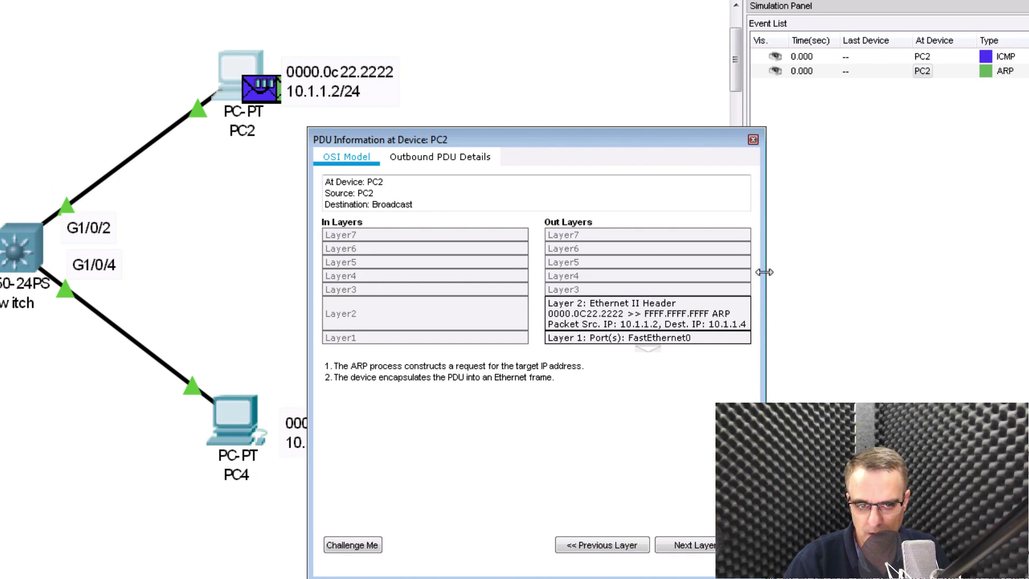
drag(765, 272, 852, 272)
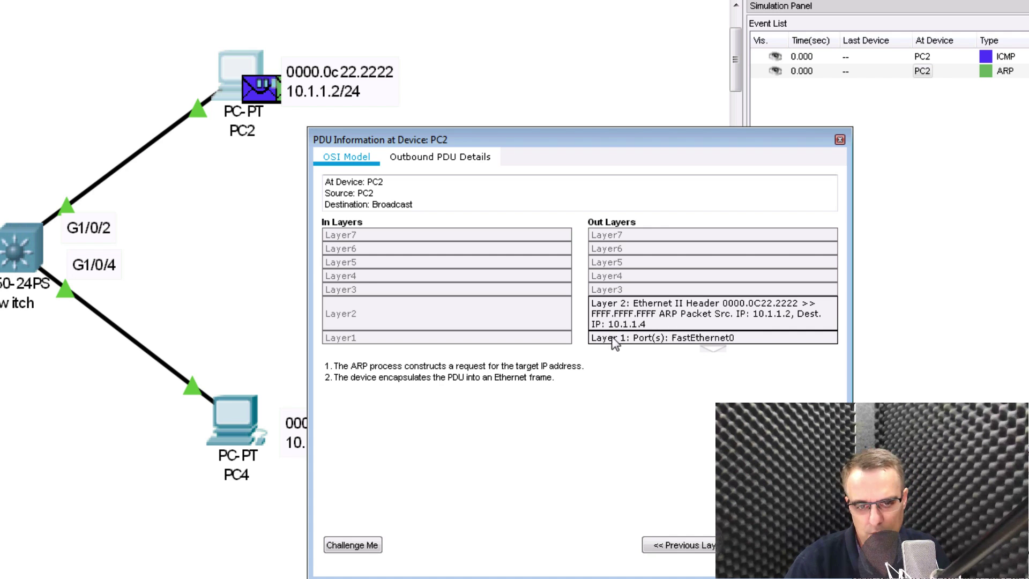
Step: Review the destination address, protocol type, source IP and target IP in the ARP request's outbound PDU details, and close the window
click(446, 157)
drag(570, 144, 556, 139)
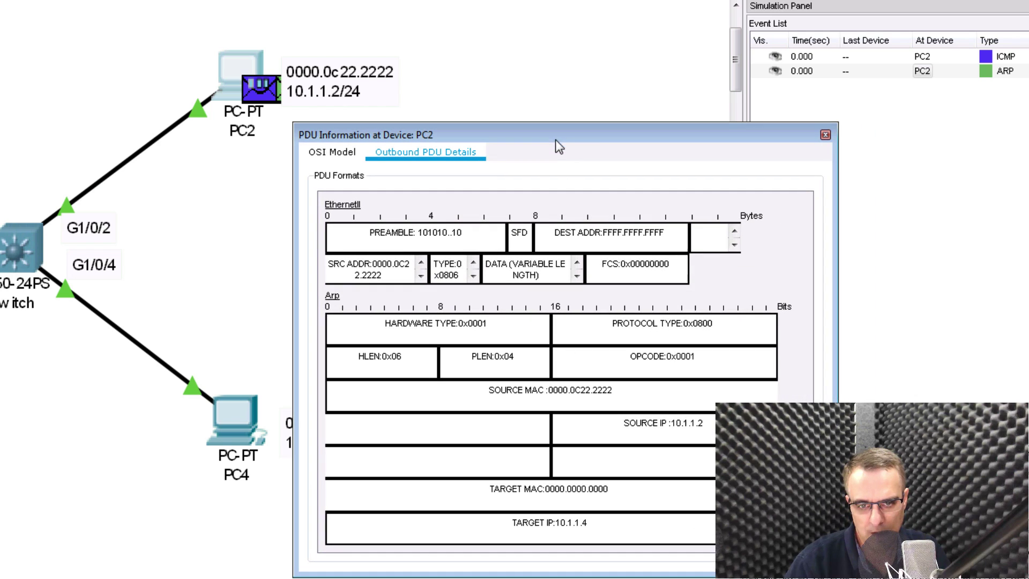
drag(555, 235, 806, 228)
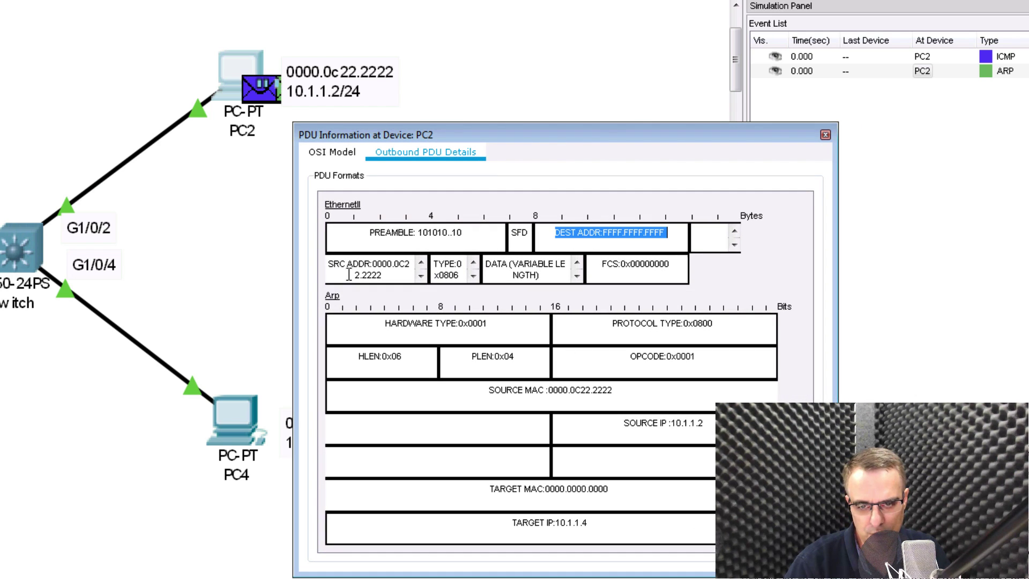
drag(608, 320, 721, 322)
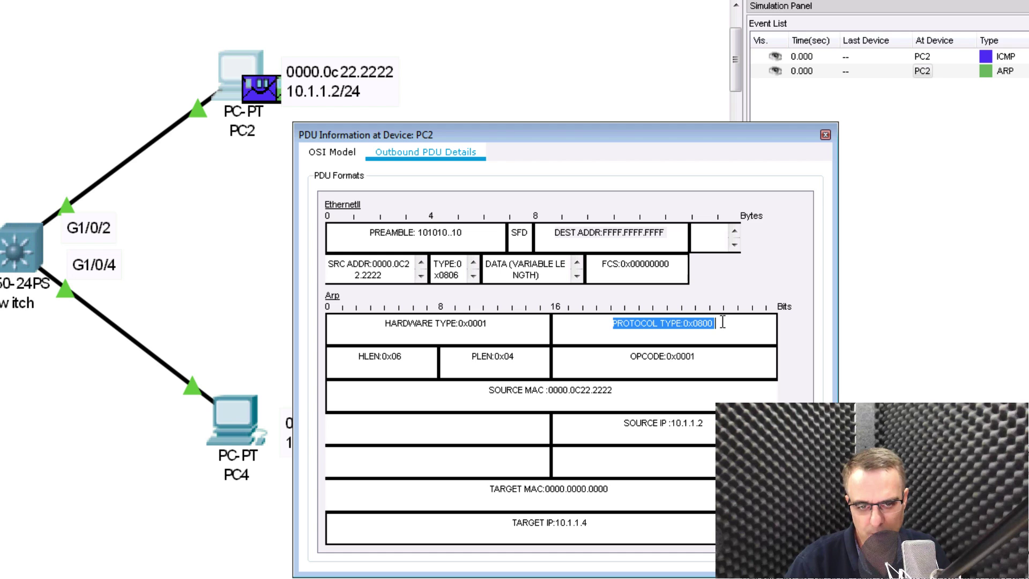
drag(613, 430, 693, 430)
key(Left)
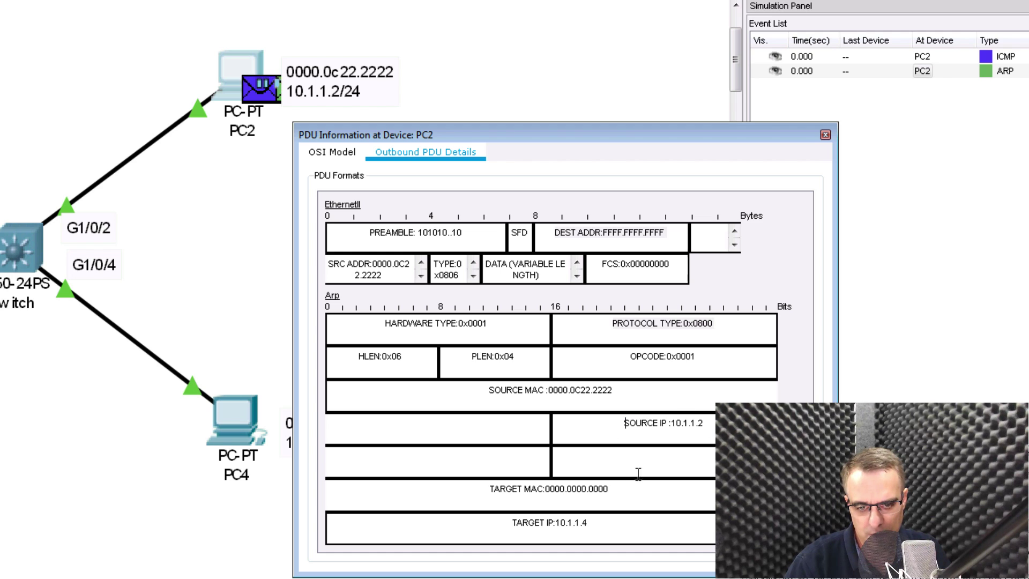
drag(514, 523, 594, 528)
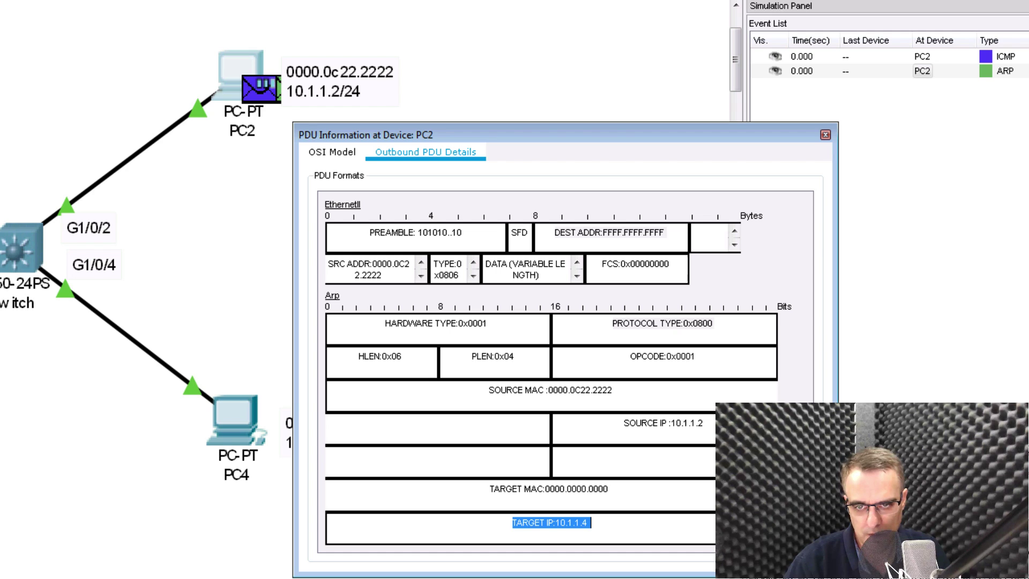
click(826, 134)
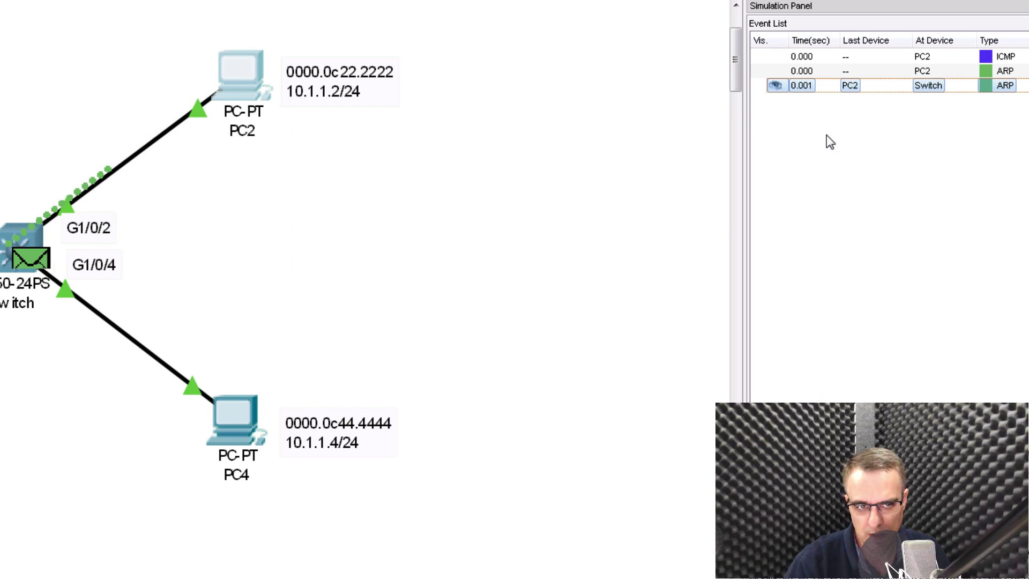
Step: Open the ARP packet at the switch and view its inbound and outbound PDU details
click(42, 263)
drag(341, 75, 556, 94)
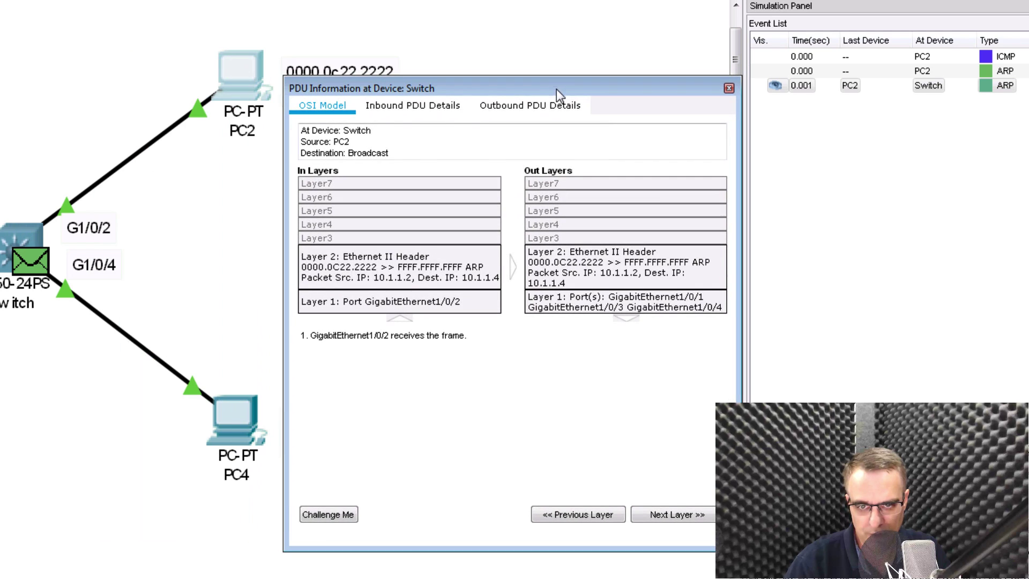
click(381, 110)
click(496, 113)
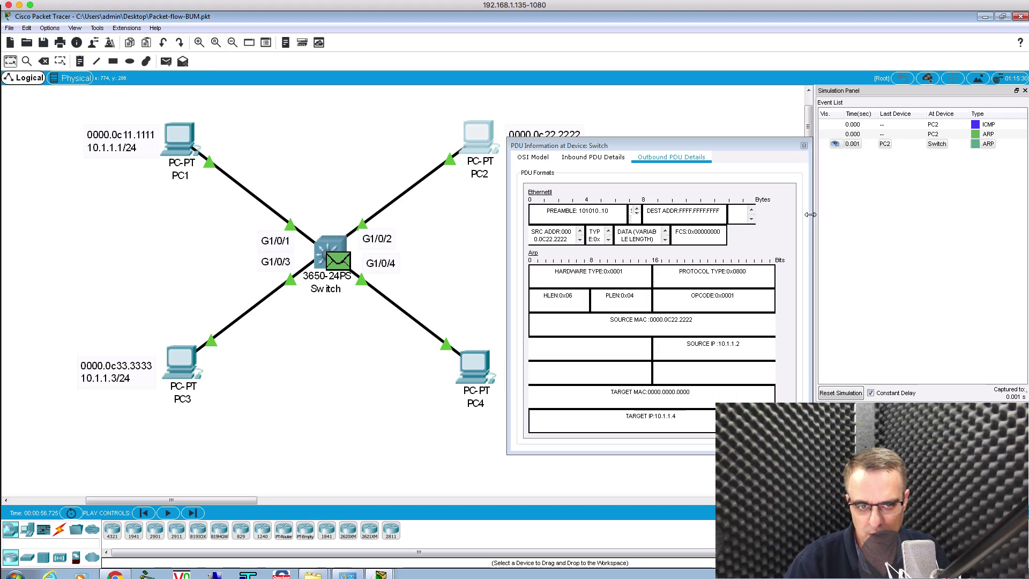
Step: Advance the simulation to forward the ARP request out of the switch, and close the switch's PDU window
key(alt+c)
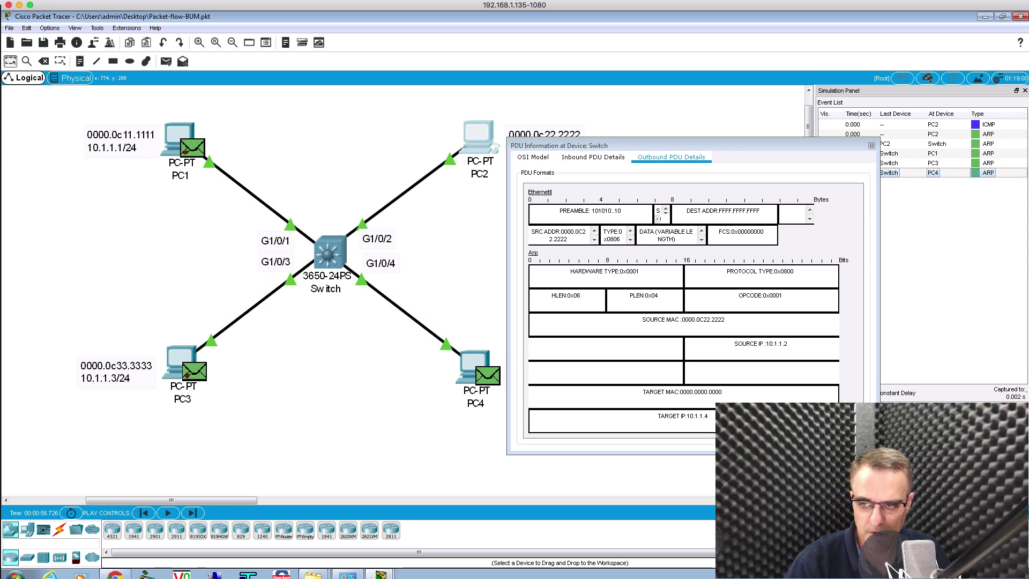
click(872, 147)
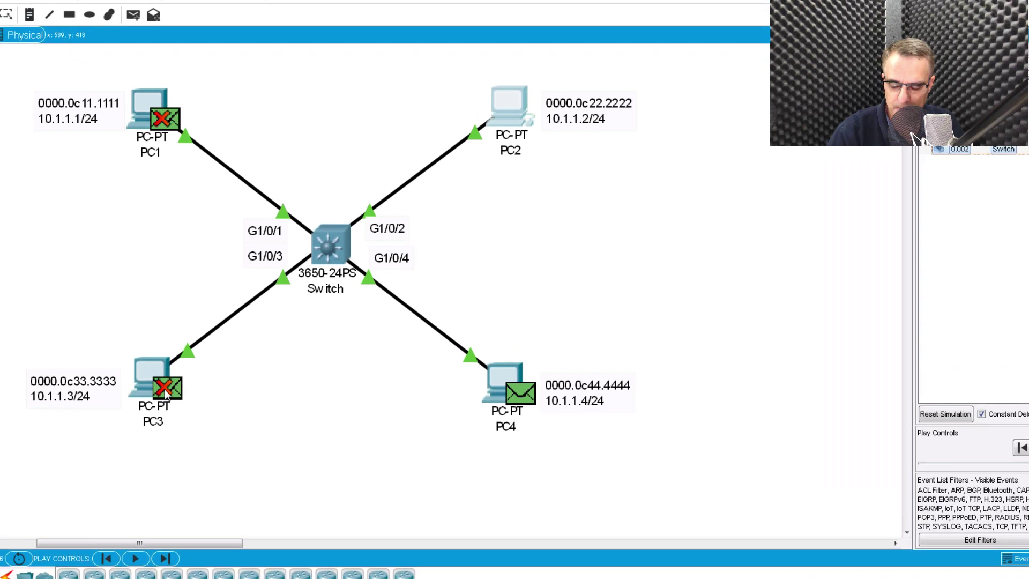
Step: Open the inbound PDU details of the ARP packet at PC3, widen the window and highlight the target IP
click(167, 389)
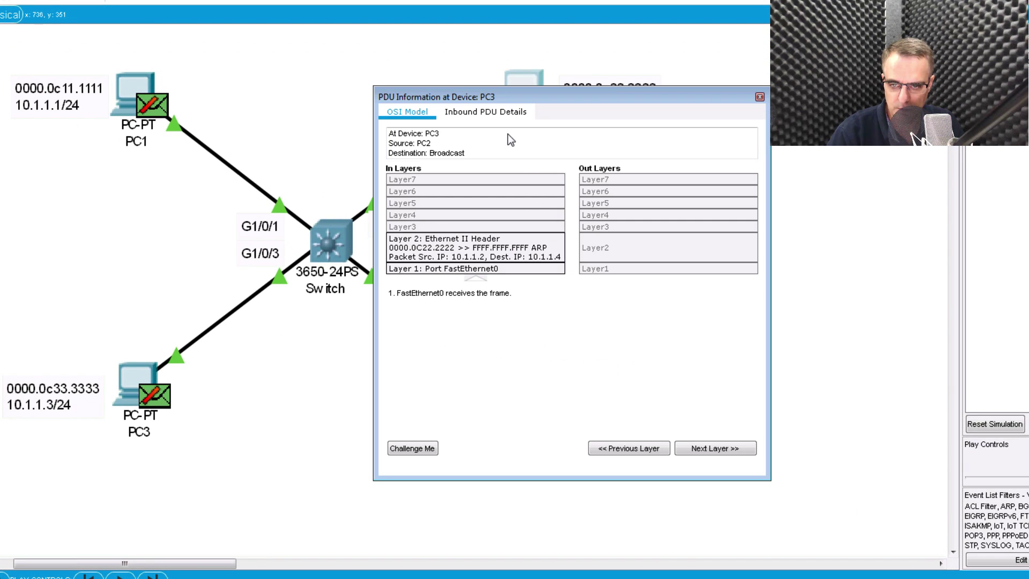
click(466, 112)
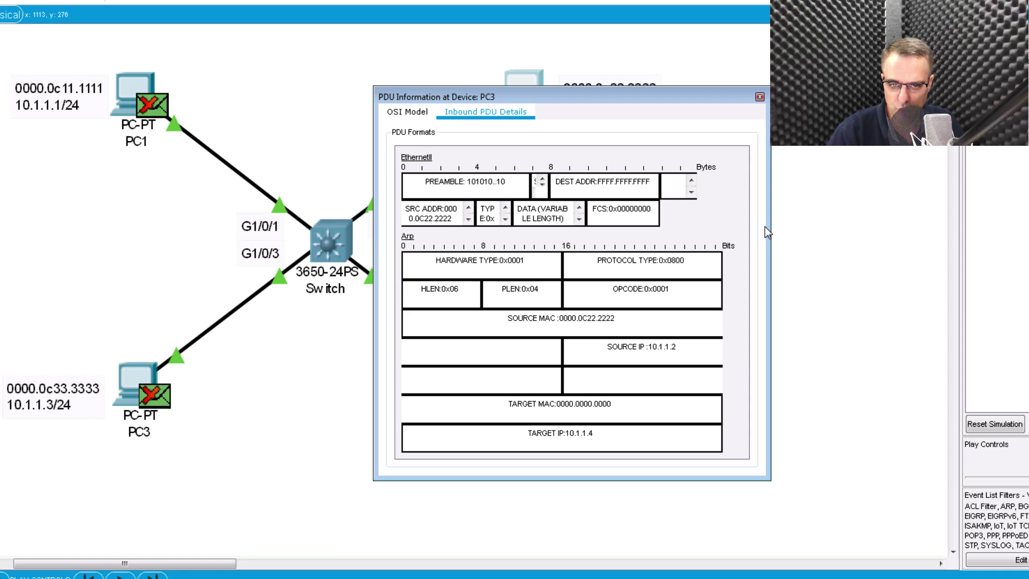
drag(765, 226, 1027, 226)
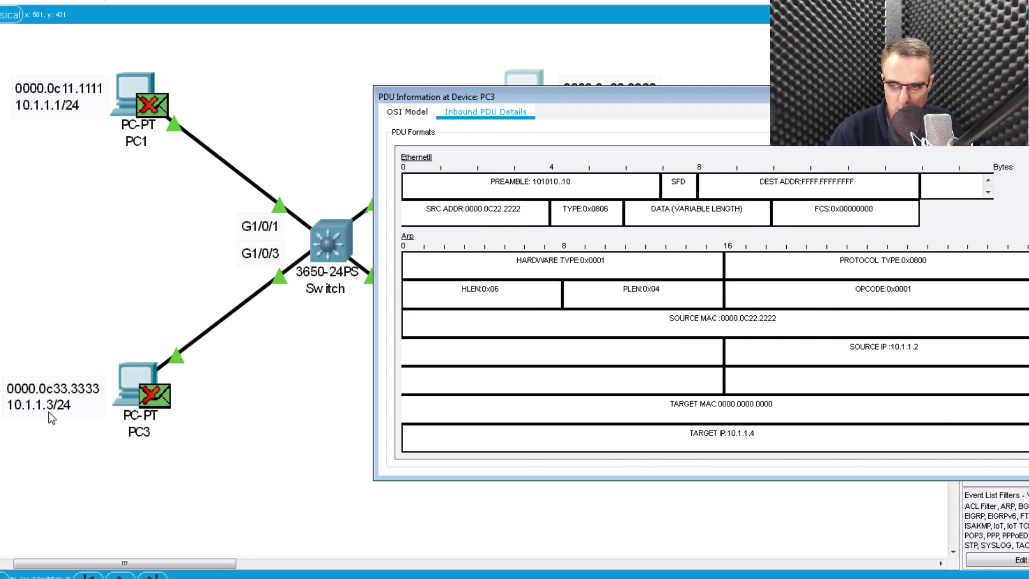
triple_click(882, 434)
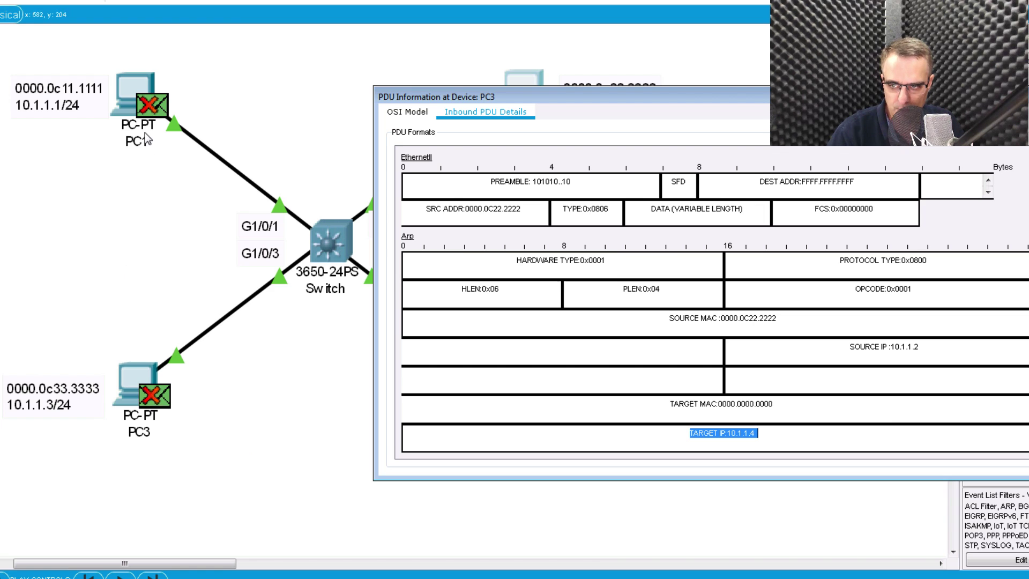
Step: Check the target IP in the inbound PDU details of the ARP packet at PC1, and close the window
click(144, 109)
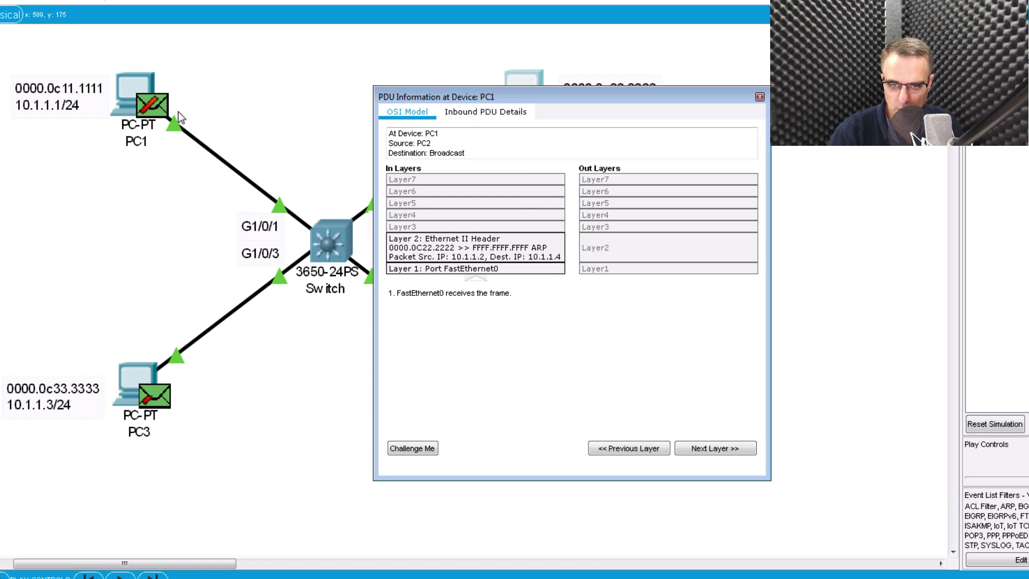
click(471, 113)
drag(785, 252, 1028, 247)
drag(621, 427, 804, 432)
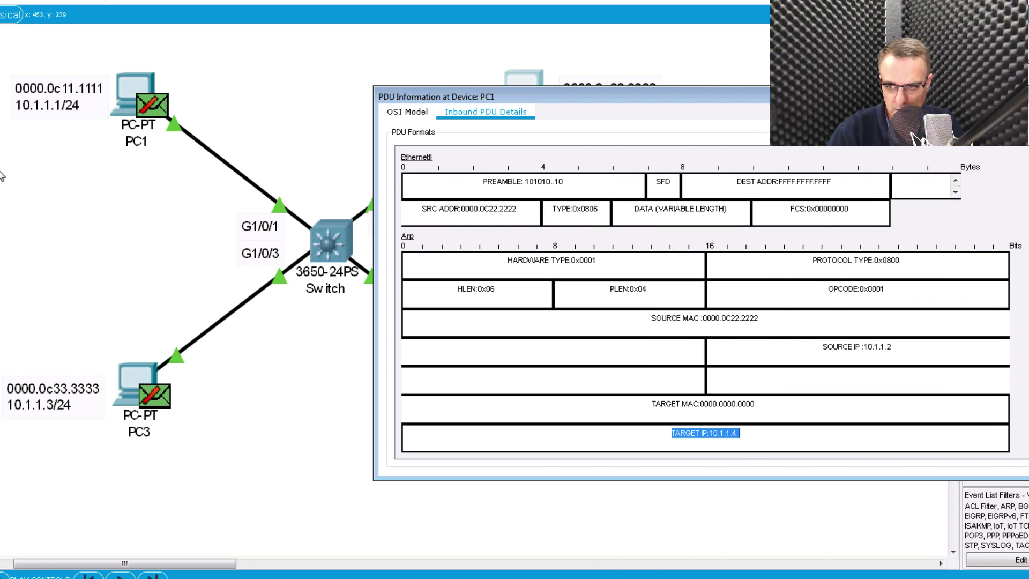
key(Escape)
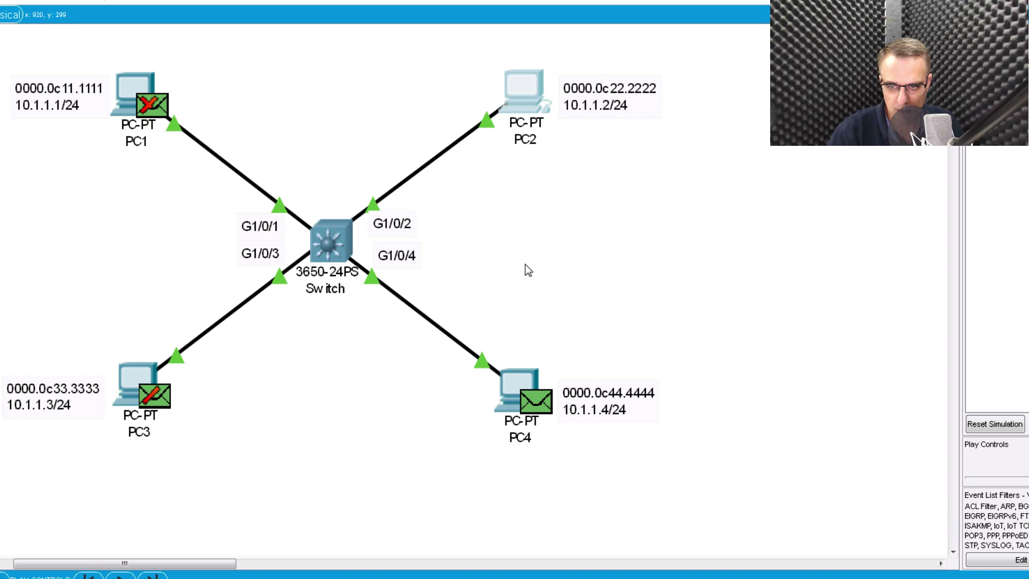
Step: Open the ARP packet at PC4 and display its outbound PDU details in a widened window beside the topology
click(531, 403)
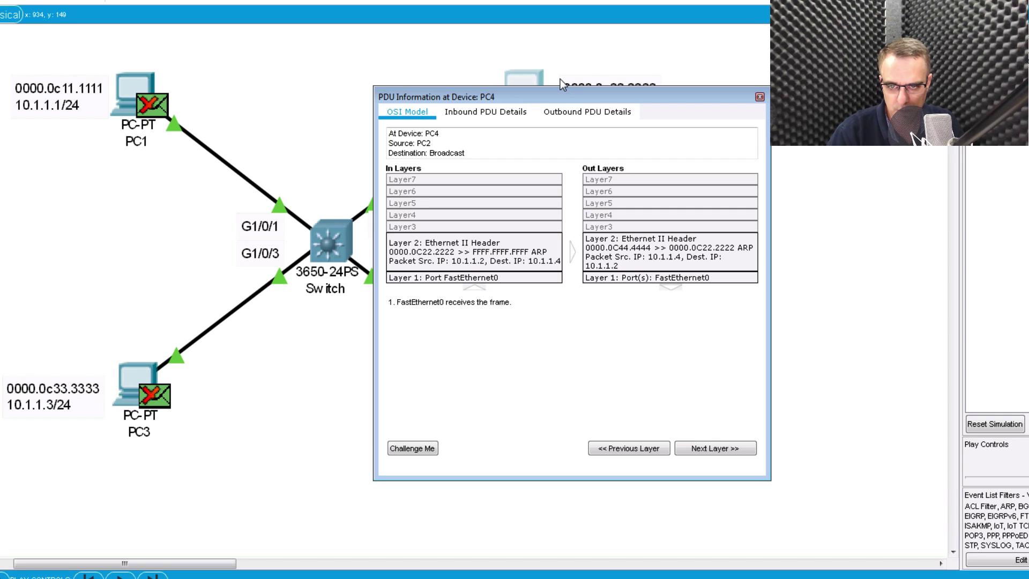
drag(561, 96, 918, 137)
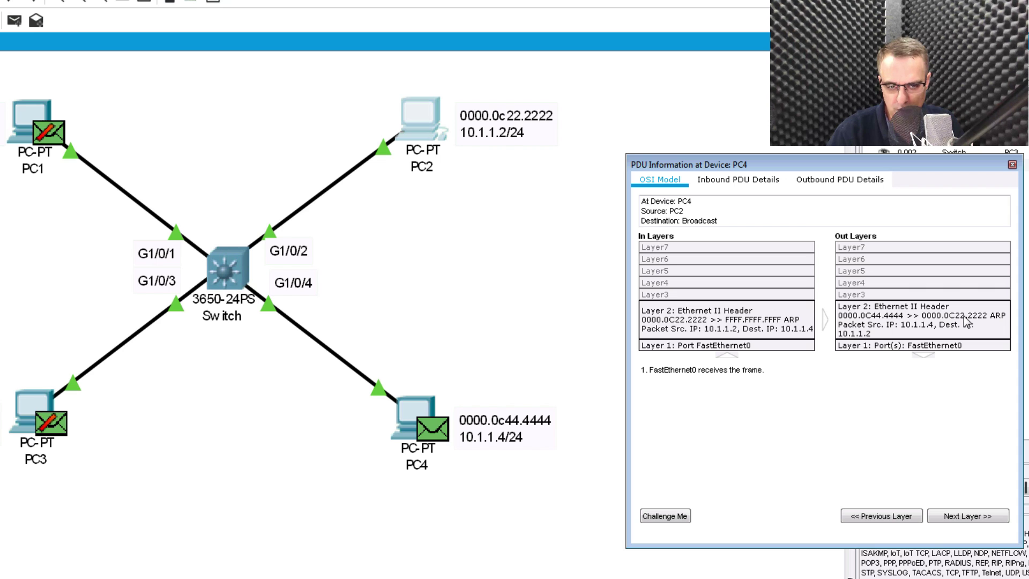
click(826, 179)
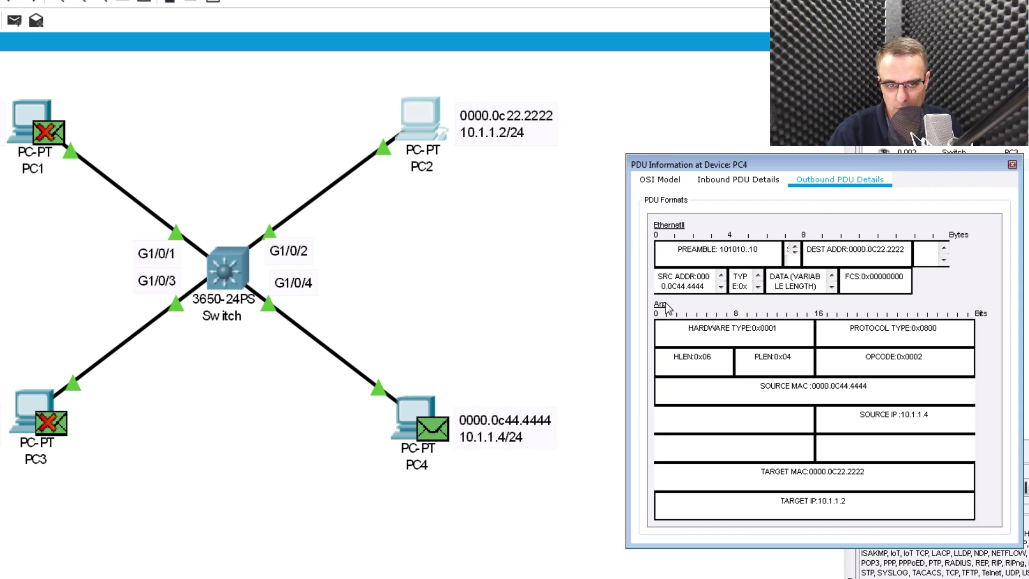
drag(626, 293, 480, 286)
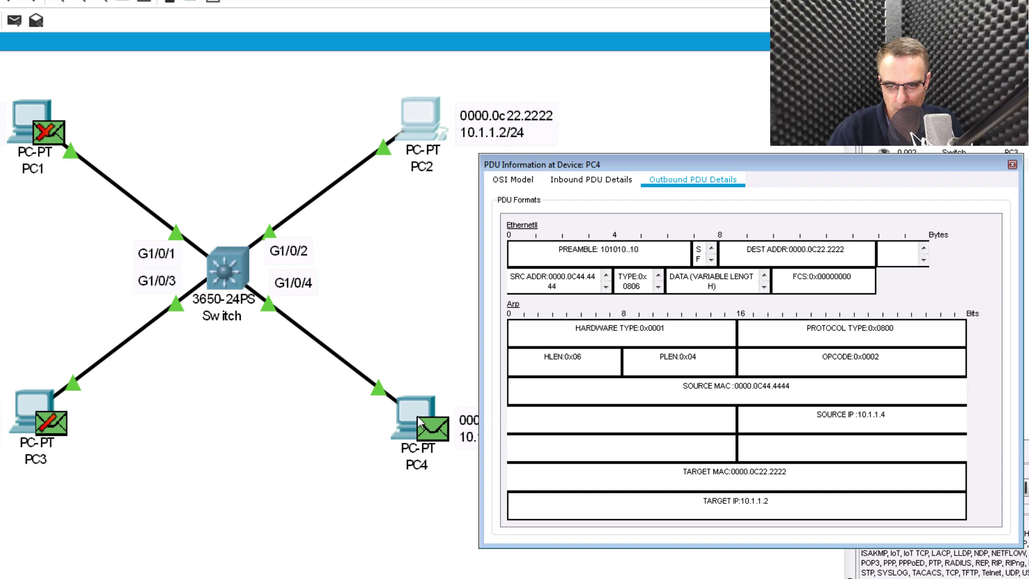
Step: Compare the ARP packet's inbound and outbound PDU details at PC4, highlighting the inbound source address and the outbound destination address
drag(557, 165, 724, 162)
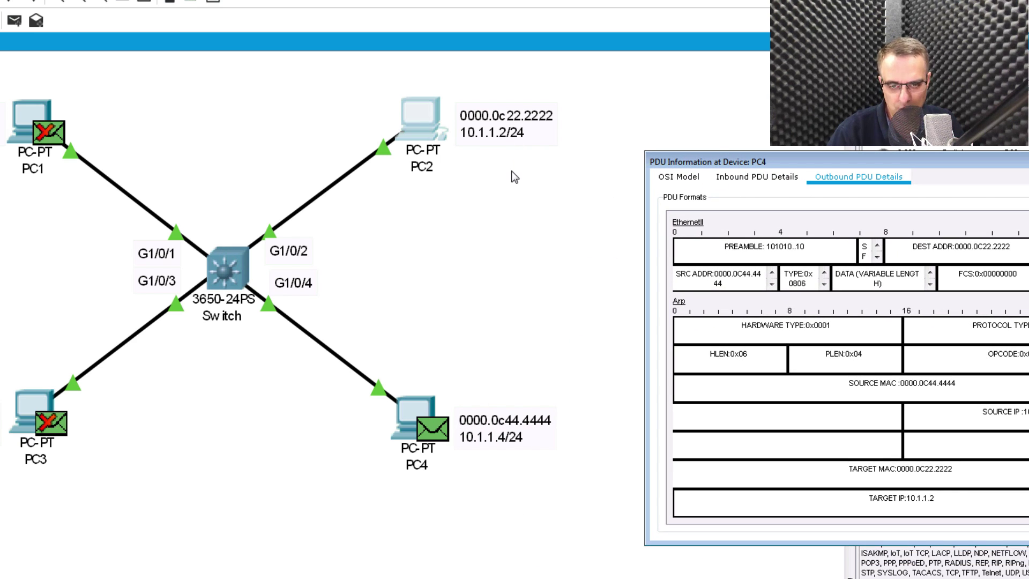
click(740, 180)
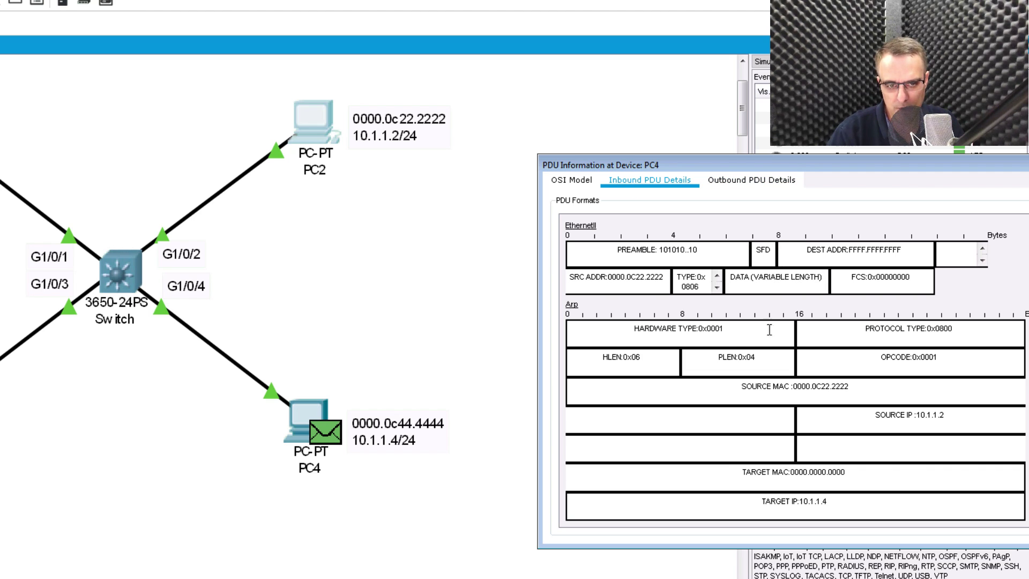
drag(570, 277, 701, 277)
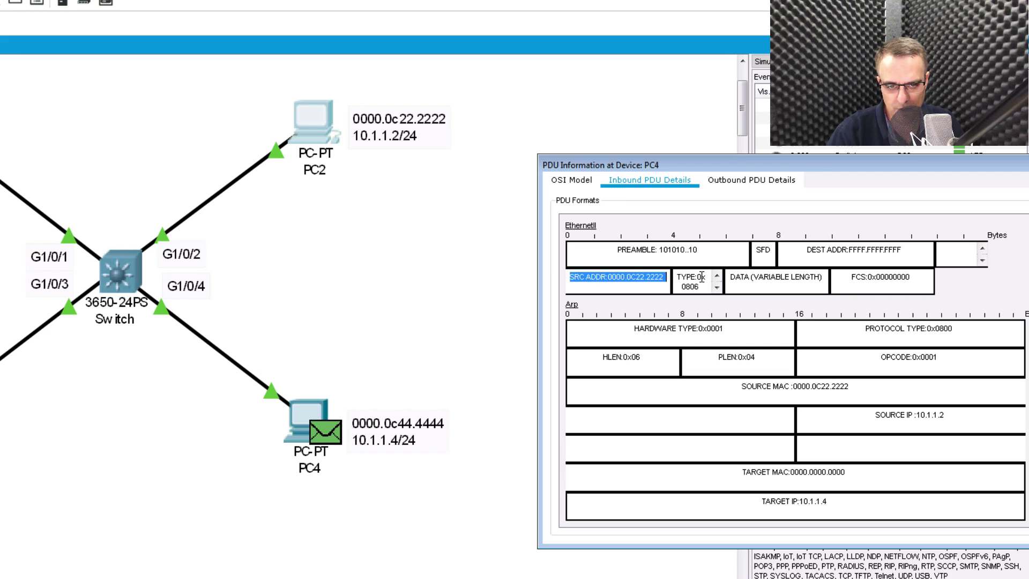
click(745, 183)
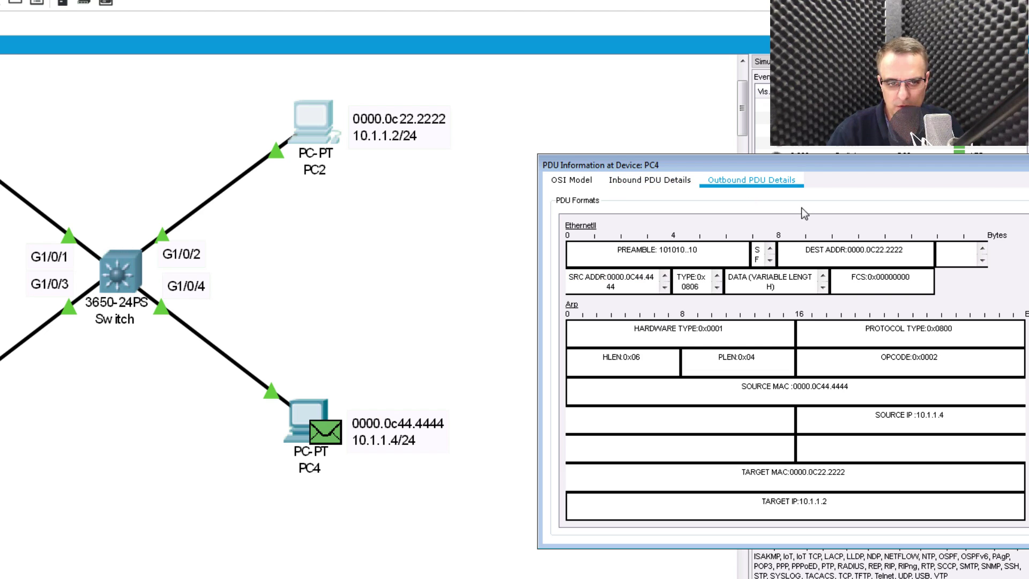
drag(807, 251, 891, 261)
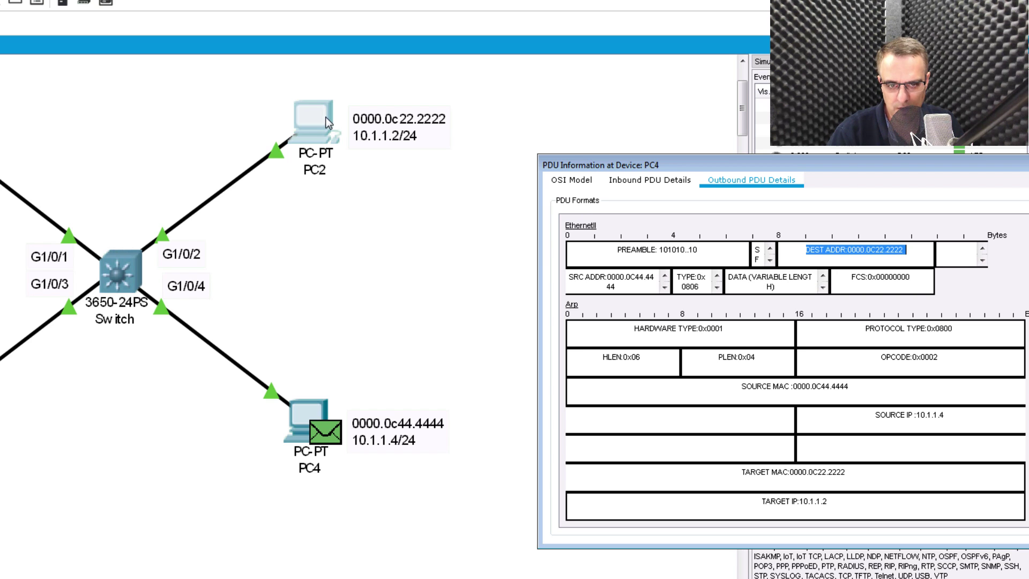
Step: Advance the simulation one event to send the ARP reply from PC4 to the switch, and clear PC4's PDU window off the topology
drag(689, 168, 333, 137)
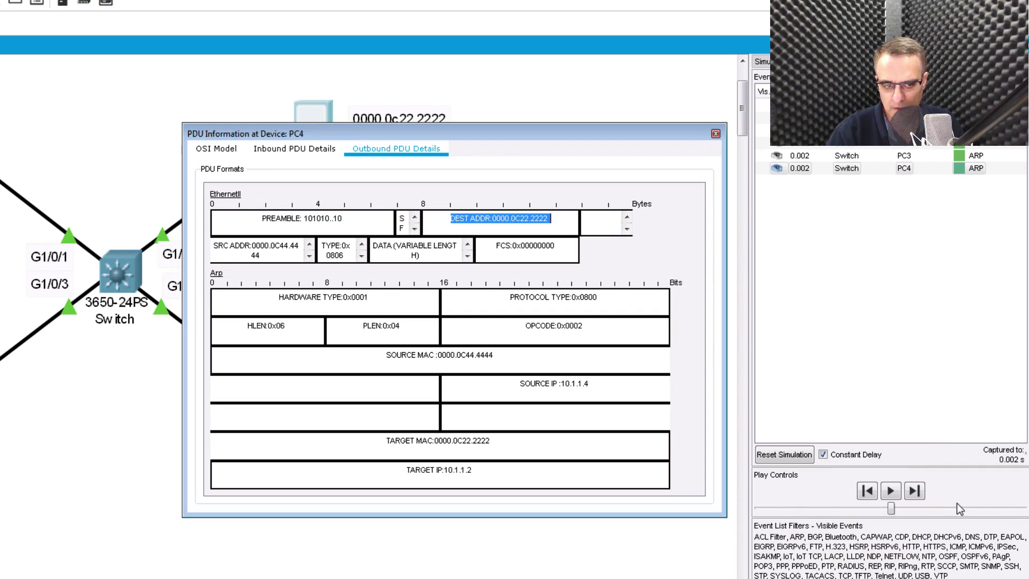
click(914, 491)
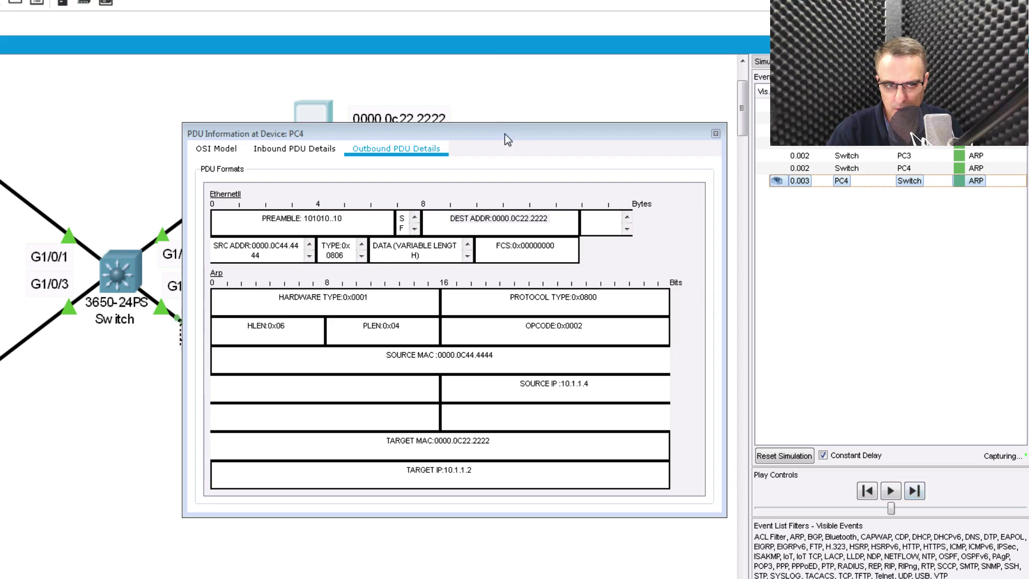
drag(504, 140, 816, 237)
click(137, 294)
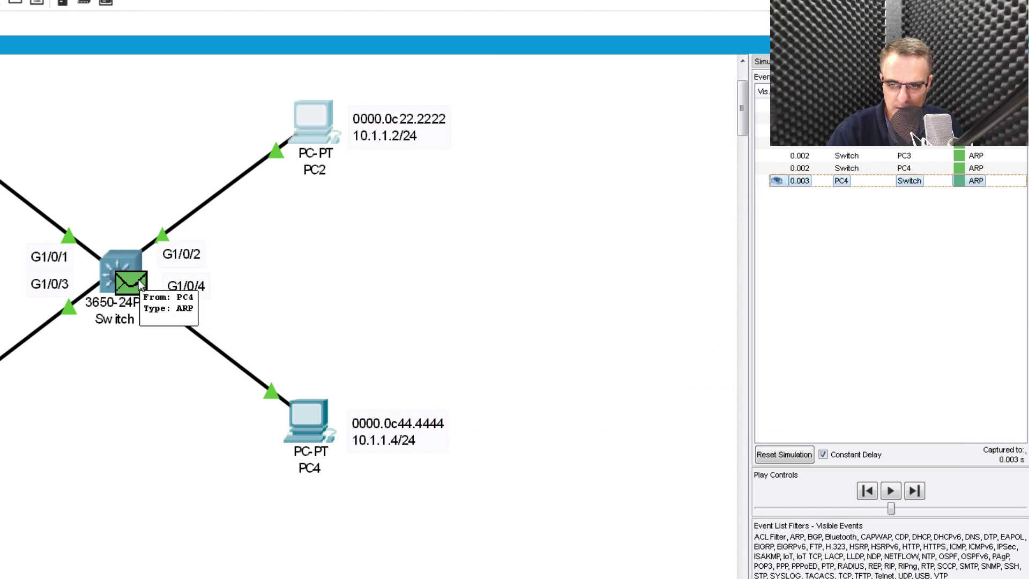
Step: Open the ARP packet at the switch and display its outbound PDU details beside the topology
click(138, 283)
drag(397, 129, 491, 142)
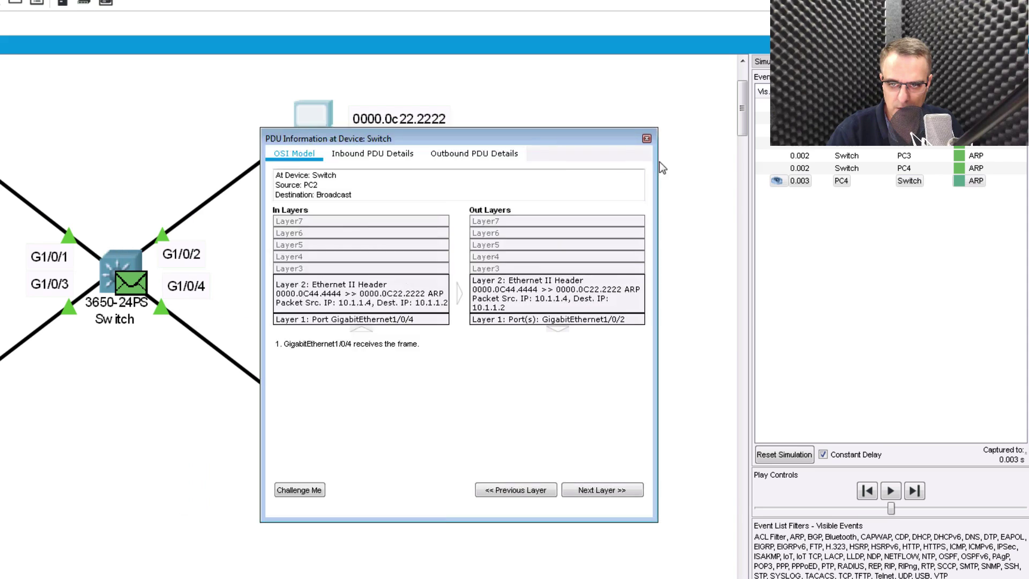
click(644, 182)
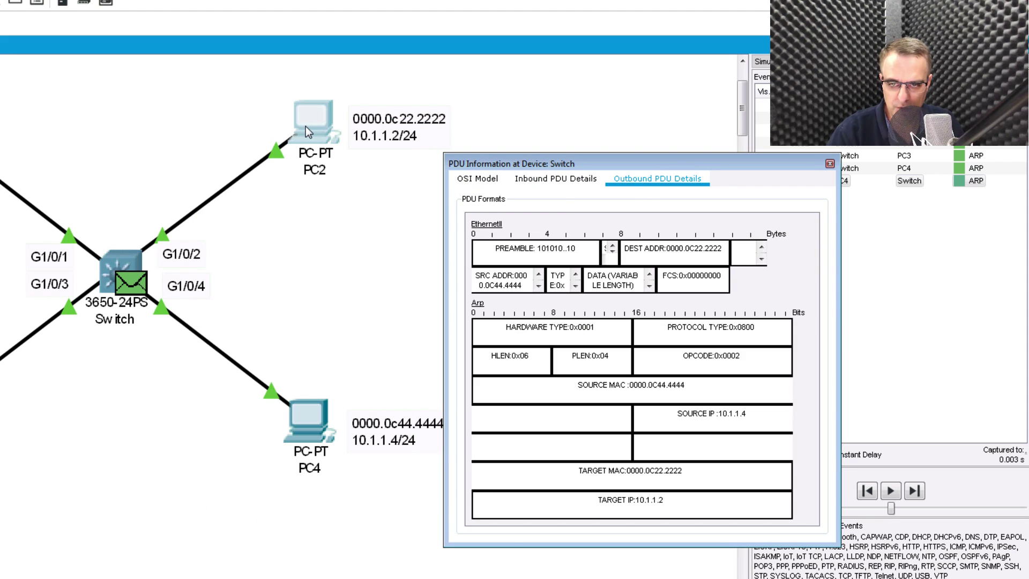
Step: Rerun sh mac address-table on the switch, highlight the learned MAC entries and close the switch window
click(109, 274)
key(Up)
key(Return)
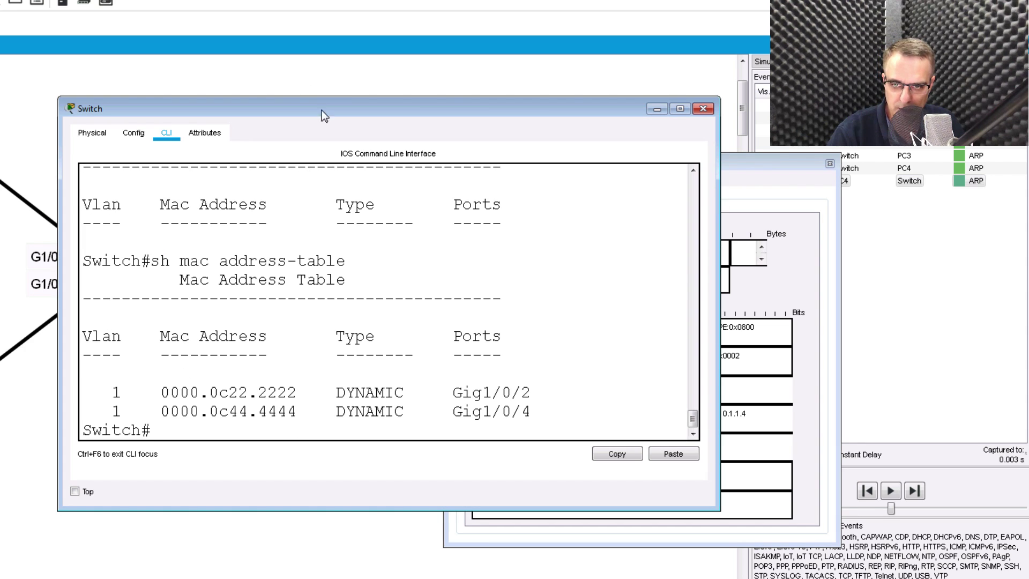
drag(322, 110, 526, 184)
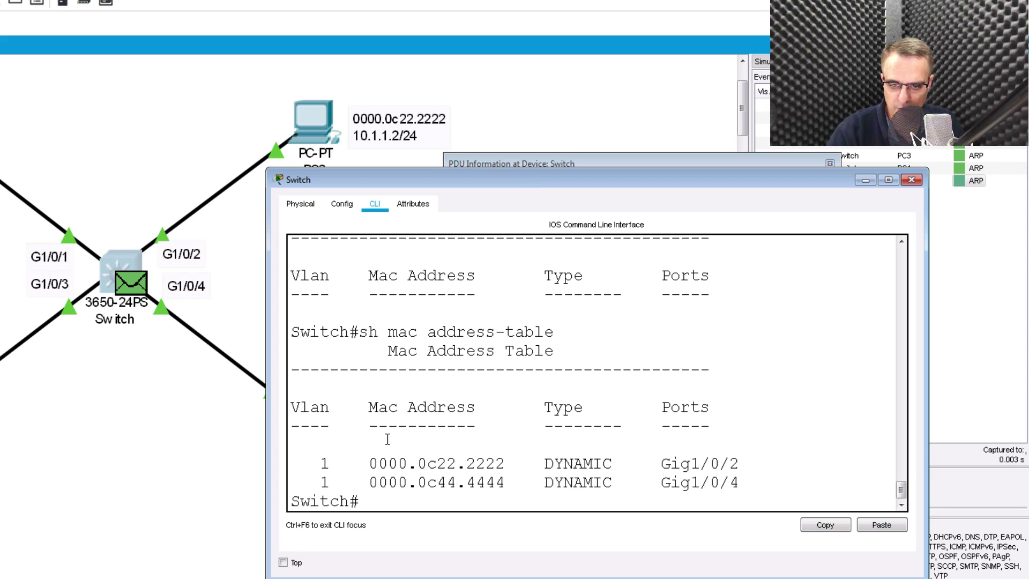
drag(387, 439, 806, 491)
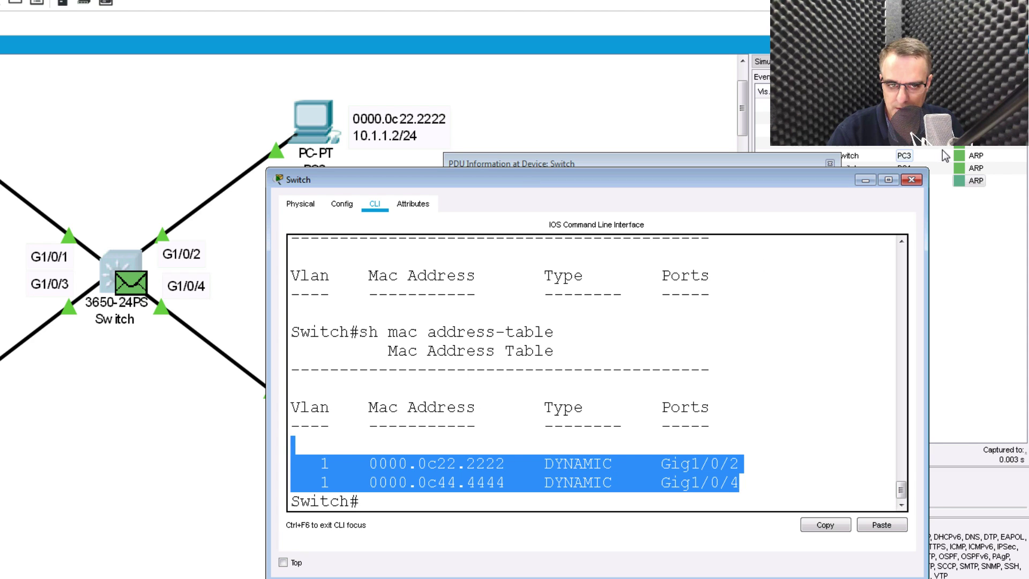
click(912, 183)
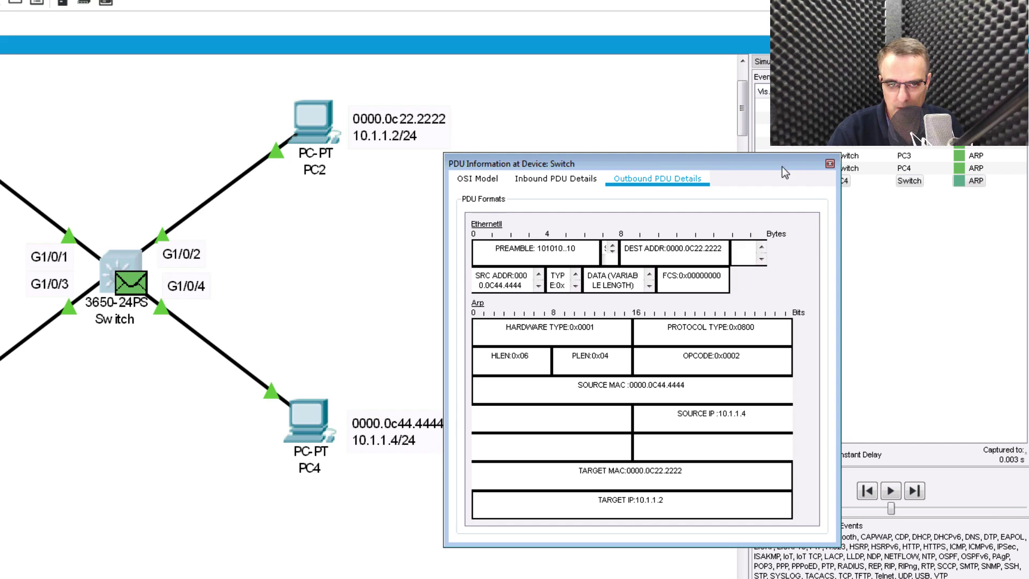
Step: Advance the simulation one event to deliver the ARP reply, and go back two events to the ARP packet at PC4
click(908, 490)
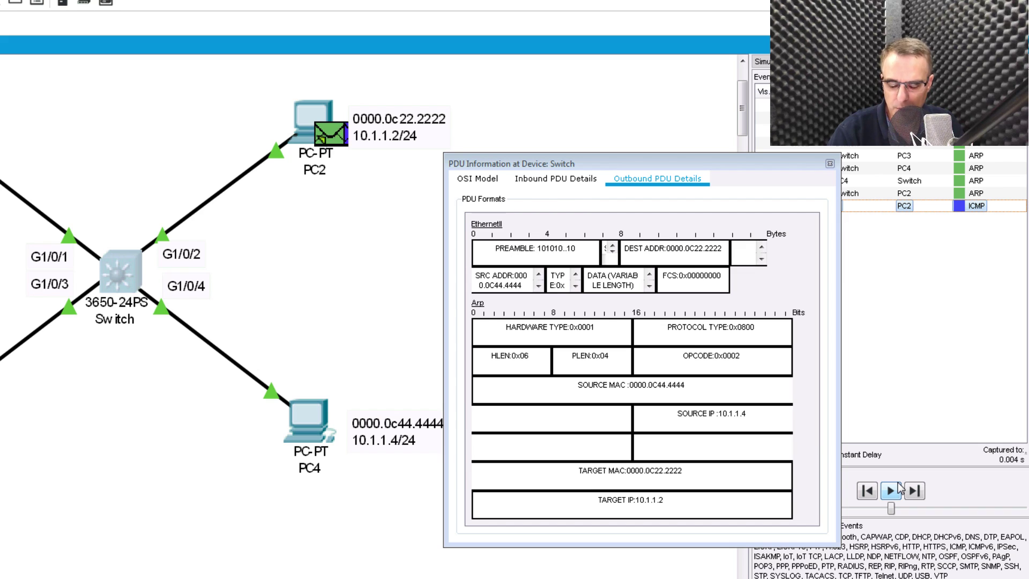
click(872, 492)
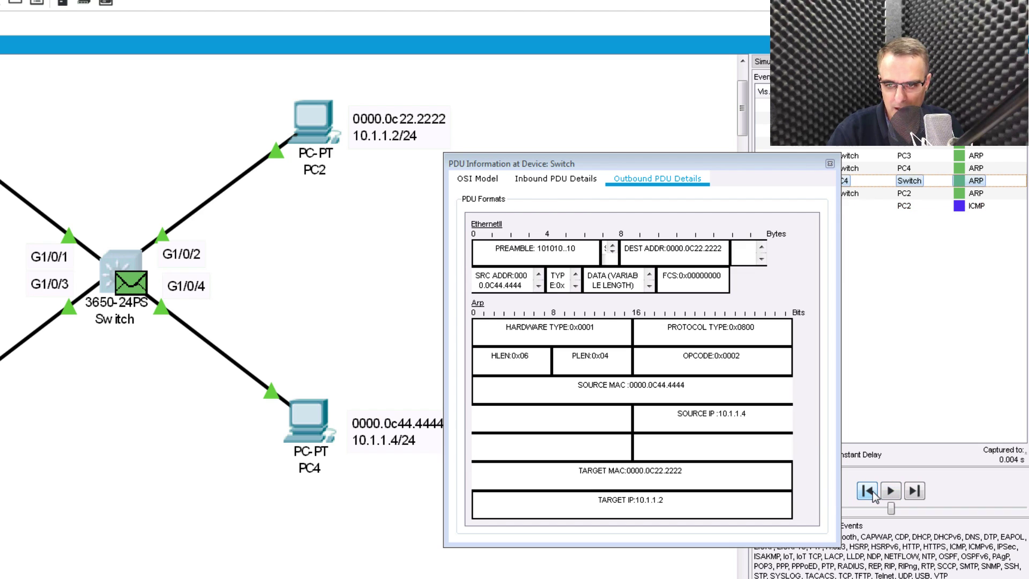
click(867, 491)
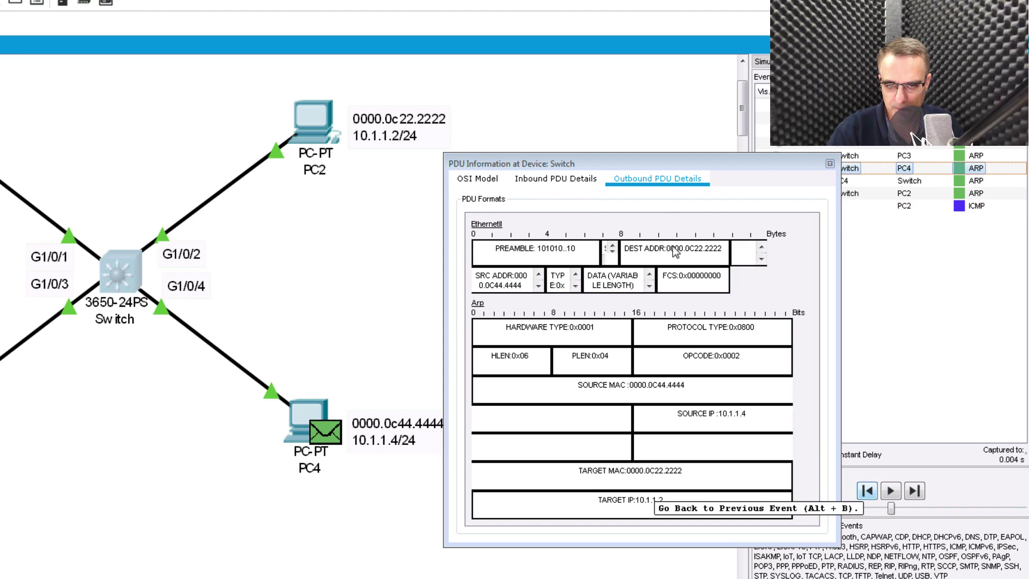
Step: Close the switch's PDU window and check the OSI model view of the ARP packet at PC4
click(829, 164)
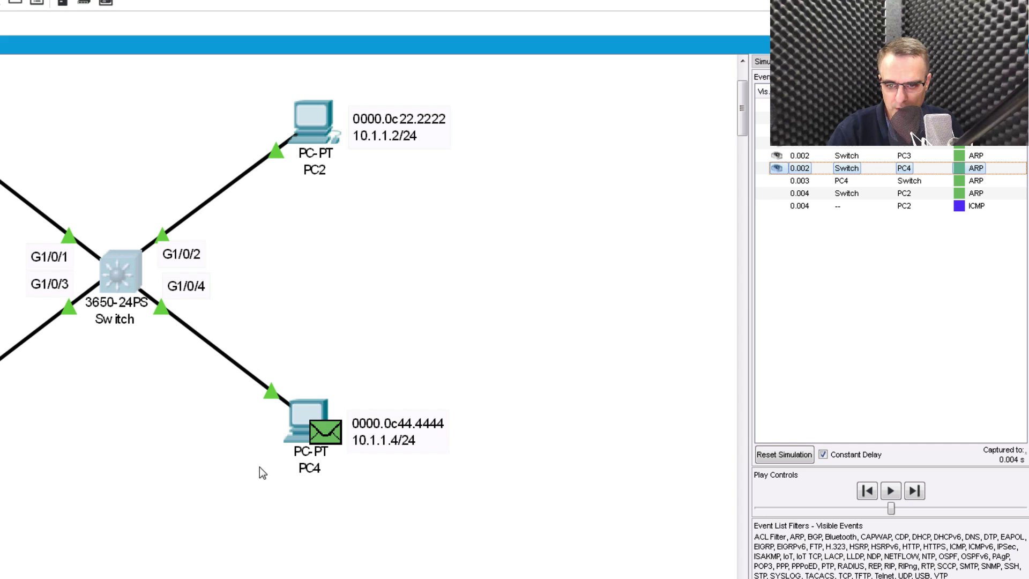
click(324, 433)
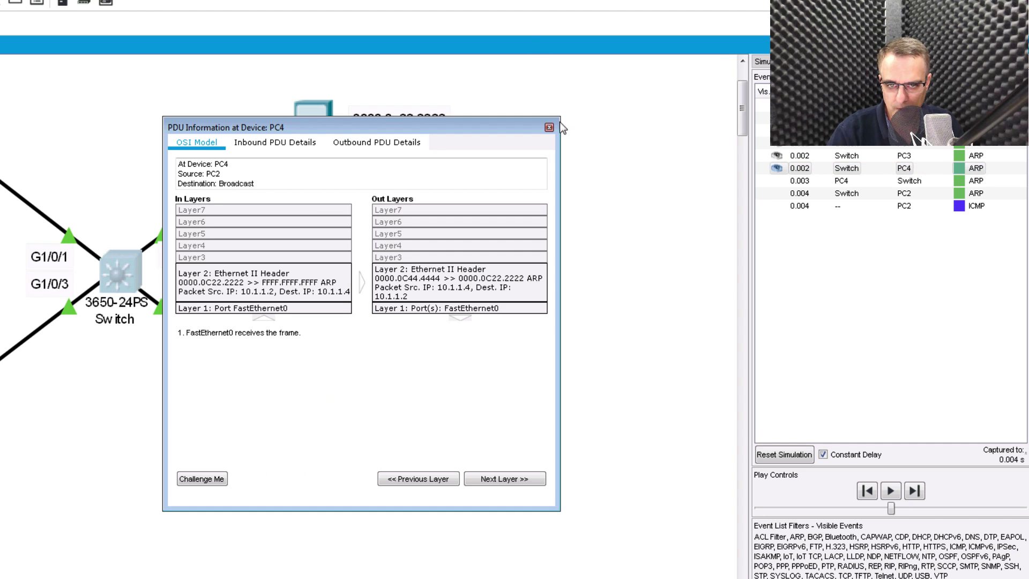
click(549, 127)
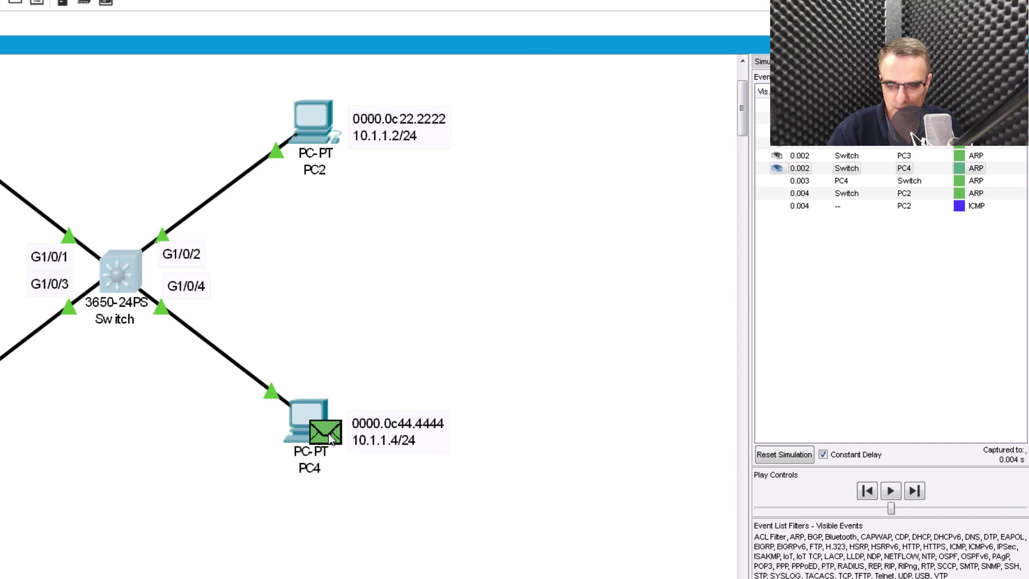
Step: Reopen the switch's CLI, display the MAC address table again and widen the window to fit its columns
click(118, 271)
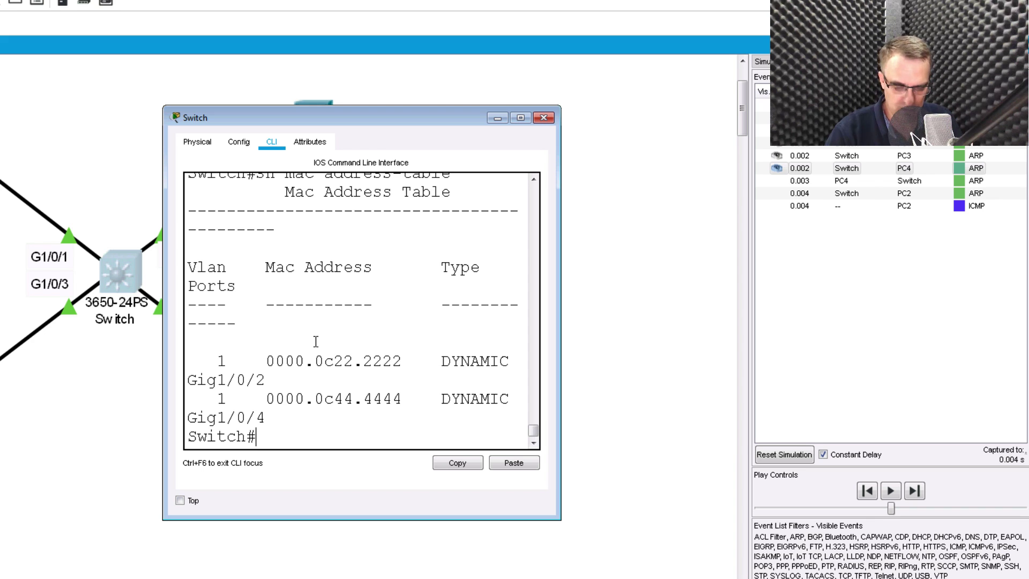
key(Return)
key(Up)
key(Return)
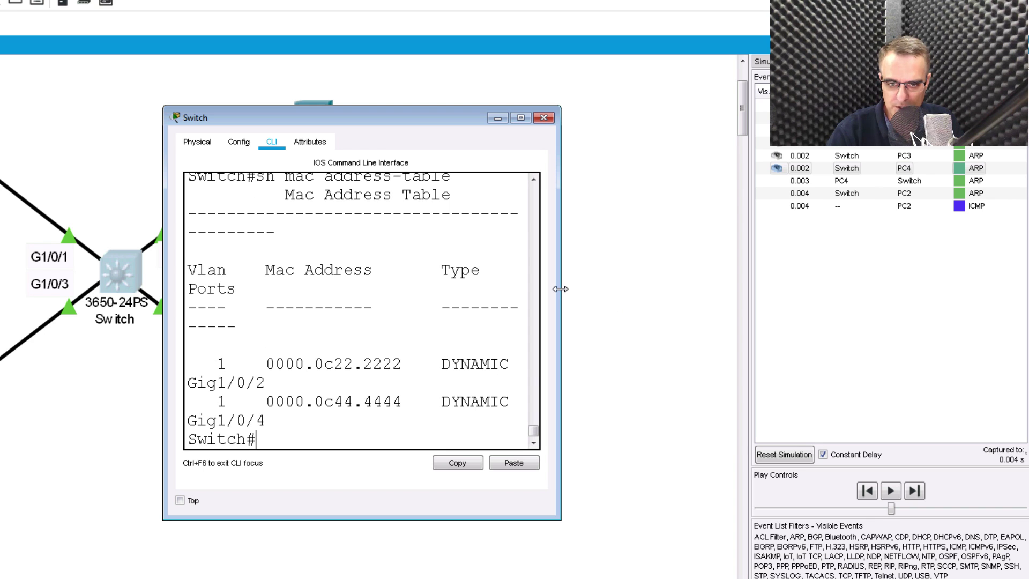
drag(560, 288, 986, 297)
Step: Clear the switch's MAC table with clear mac address-table, check it with sh mac address-table and close the CLI
text(clear)
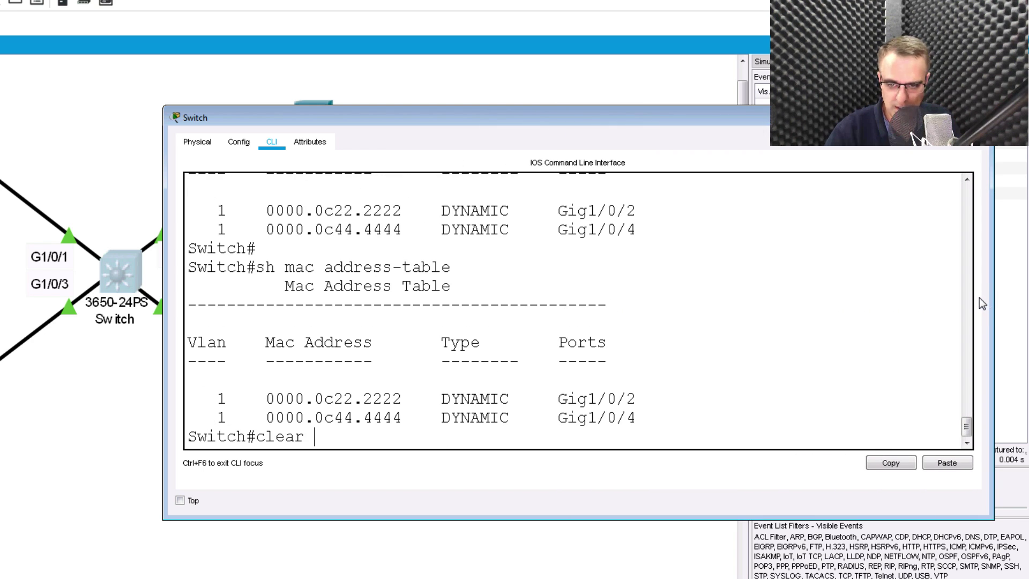
text( mac ad)
key(Tab)
key(Return)
key(Up)
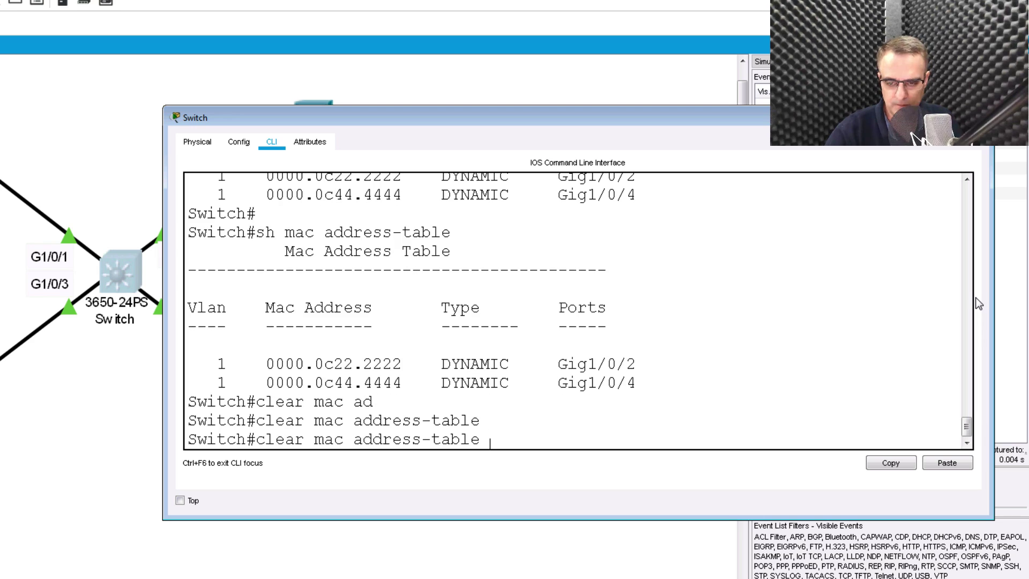
key(Up)
key(Return)
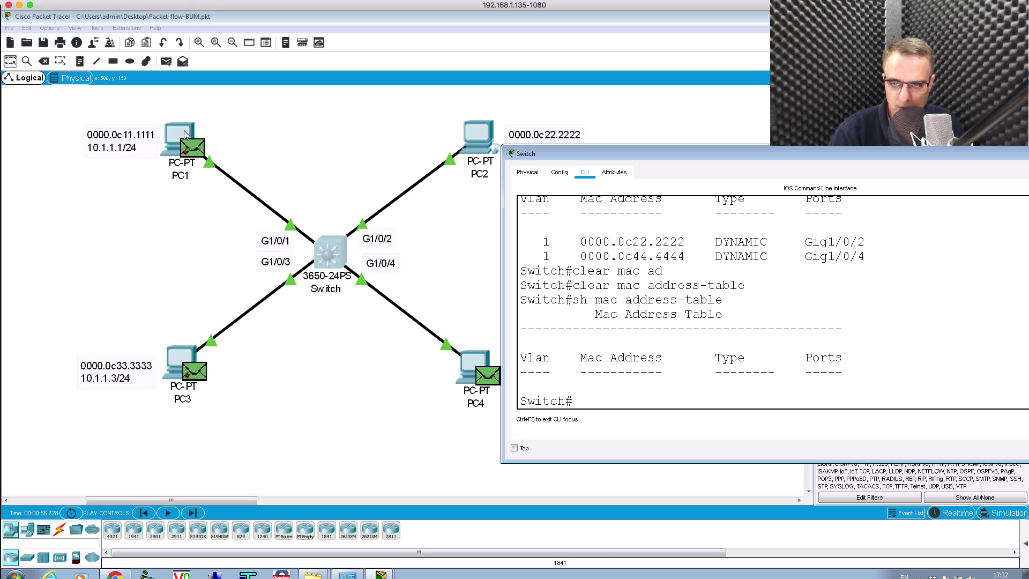
click(555, 144)
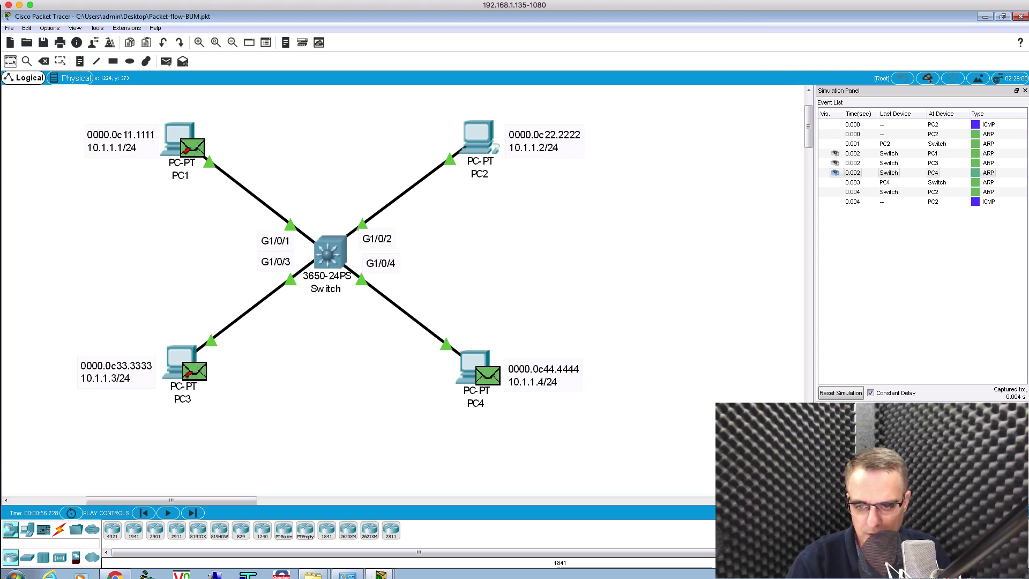
Step: Jump to the 0.003 s ARP event from PC4 at the switch and display the switch's MAC address table again
click(853, 183)
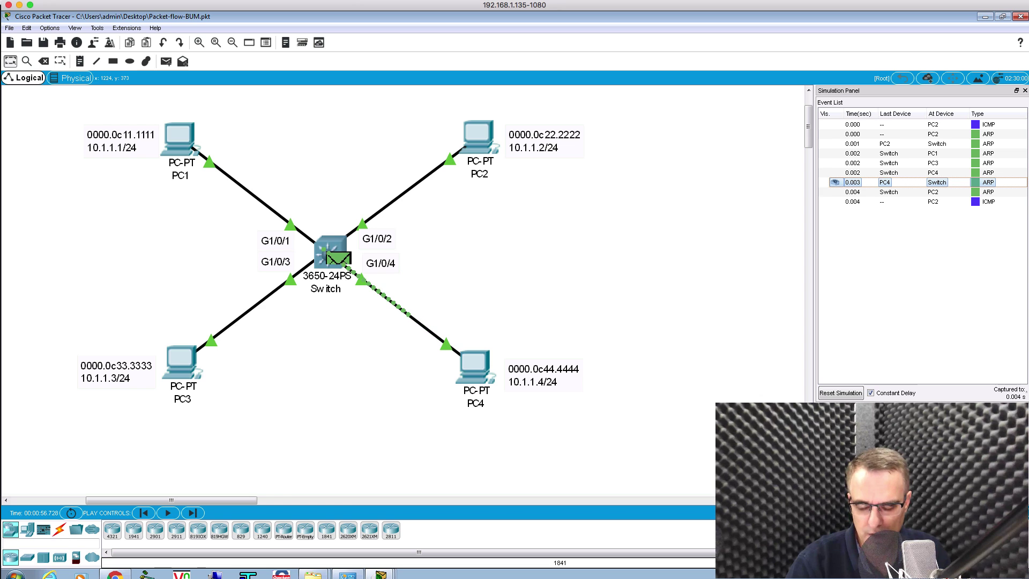
click(330, 249)
key(Up)
key(Return)
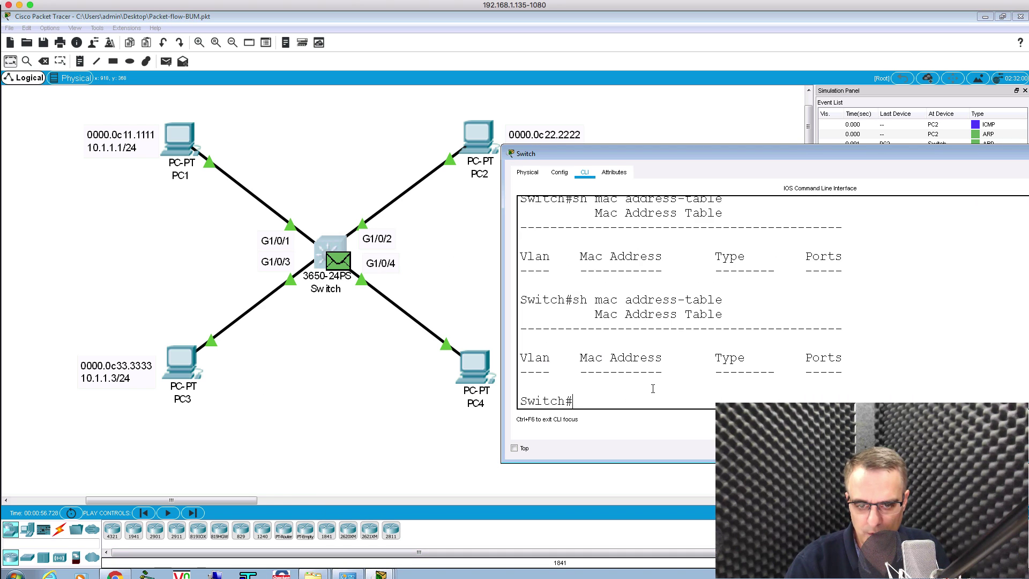
click(130, 21)
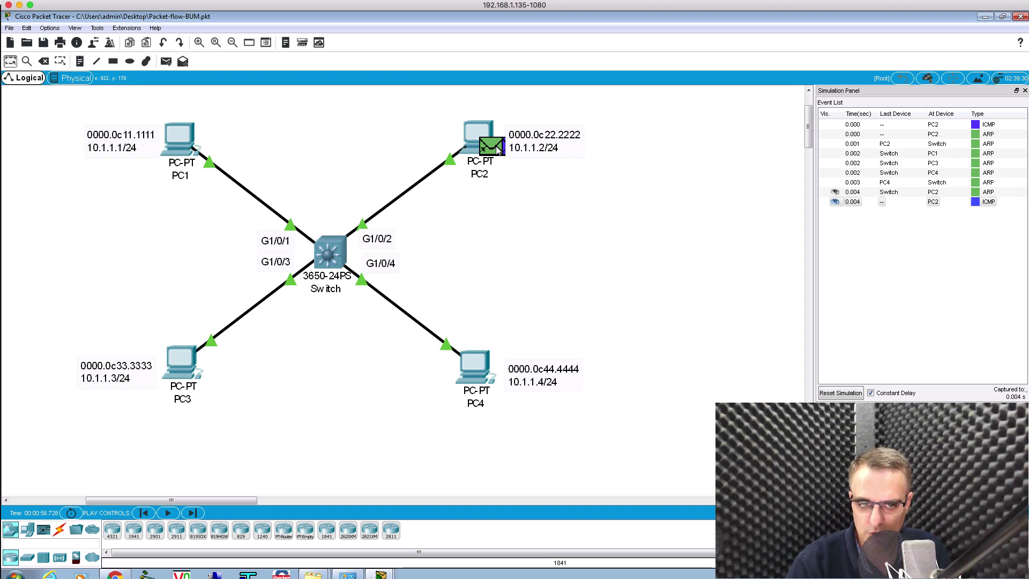
Step: Leave simulation mode, close Packet Tracer and reopen the Packet-flow-BUM.pkt topology
mouse_move(498, 151)
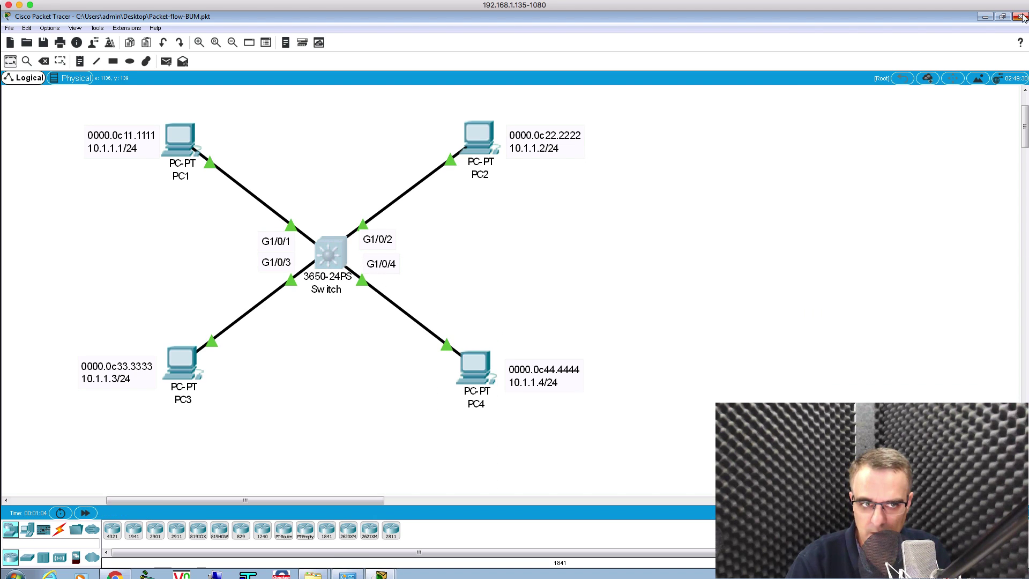
click(1022, 17)
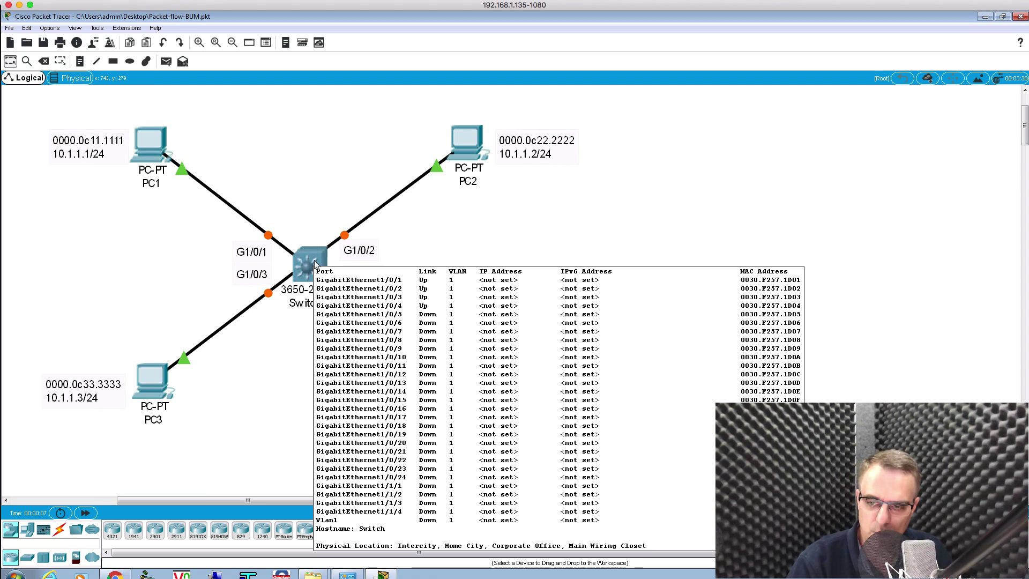
Step: Open the switch's command line in a widened window beside the topology and bring up its user prompt
mouse_move(316, 270)
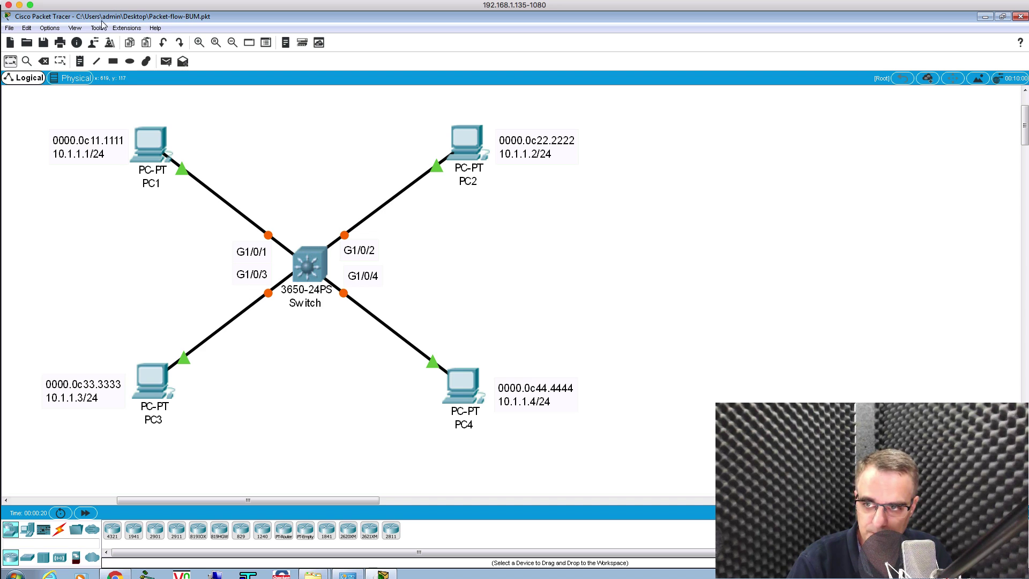
click(309, 263)
click(447, 153)
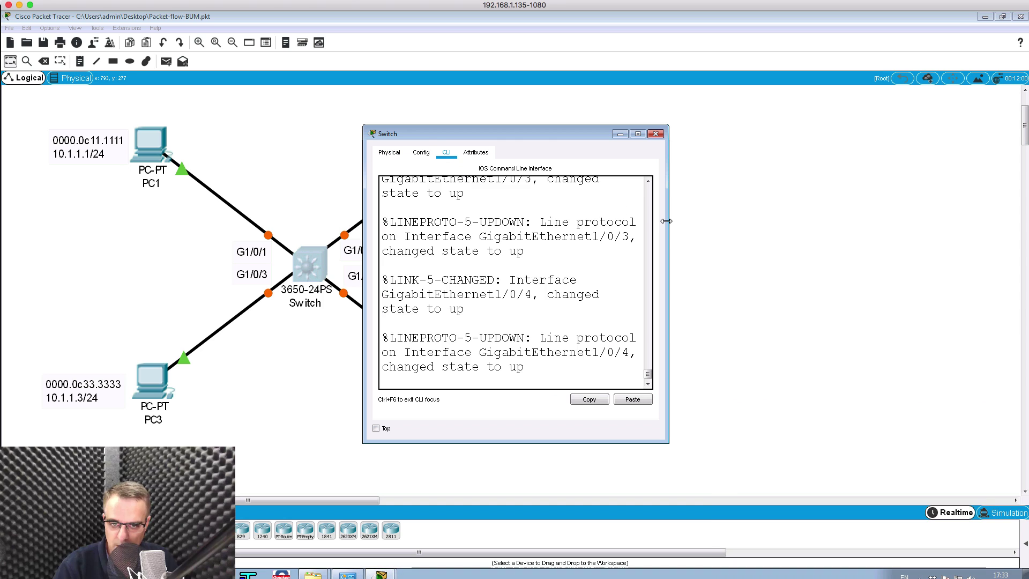
drag(667, 221, 894, 221)
key(Return)
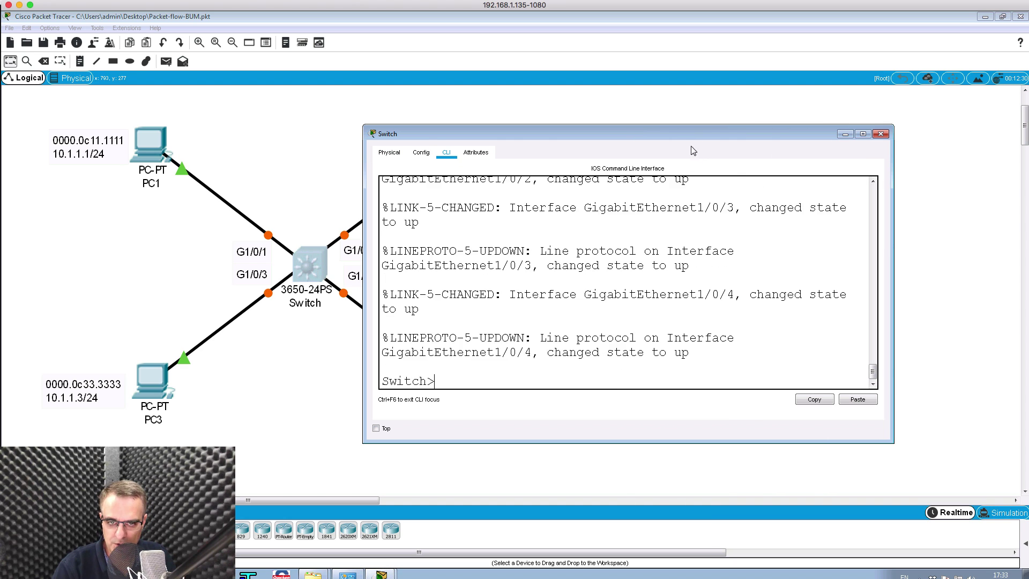
key(Return)
drag(689, 134, 791, 153)
Step: Enter privileged mode on the switch and display its table with show mac address-table
text(en)
key(Return)
text(show)
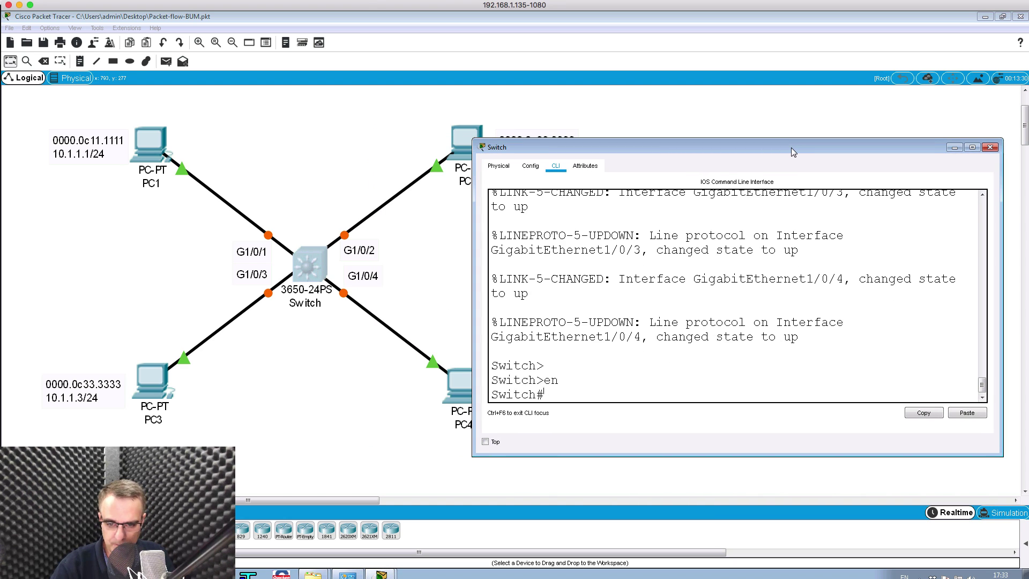
text( mac ad)
key(Tab)
key(Return)
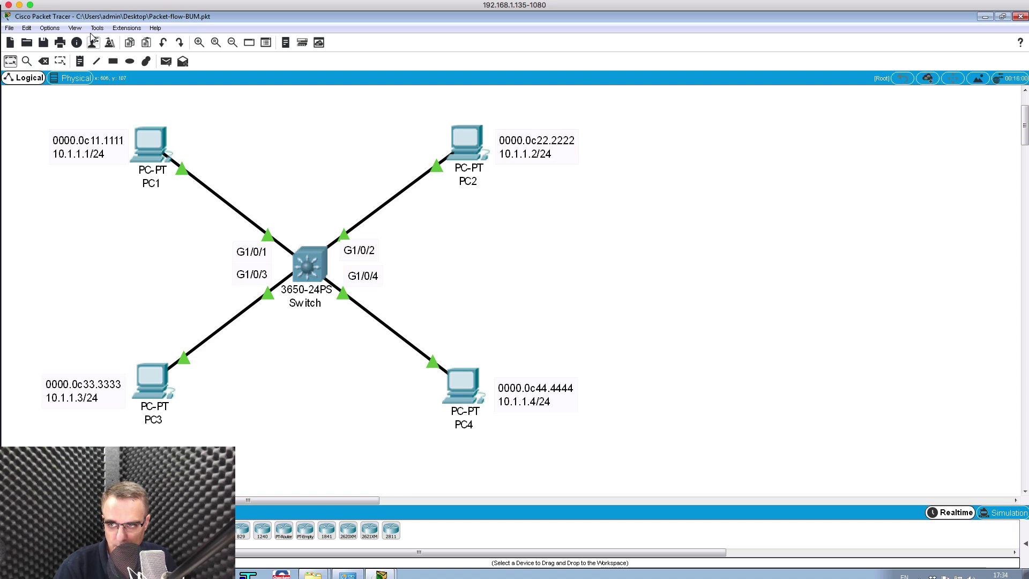
Step: Switch to simulation mode and ping 10.1.1.4 from PC2's command prompt, leaving the topology in view
click(74, 28)
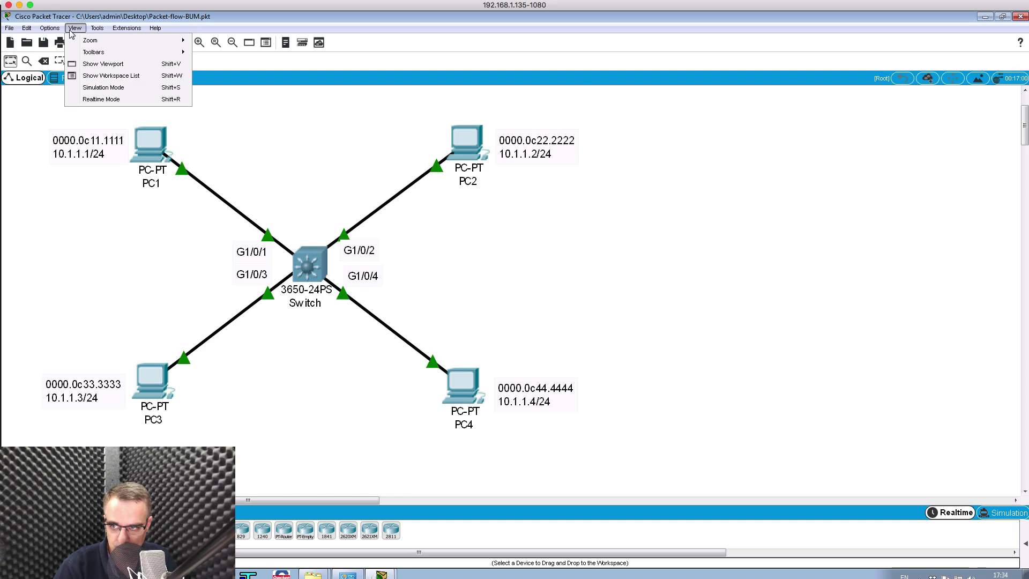
click(104, 88)
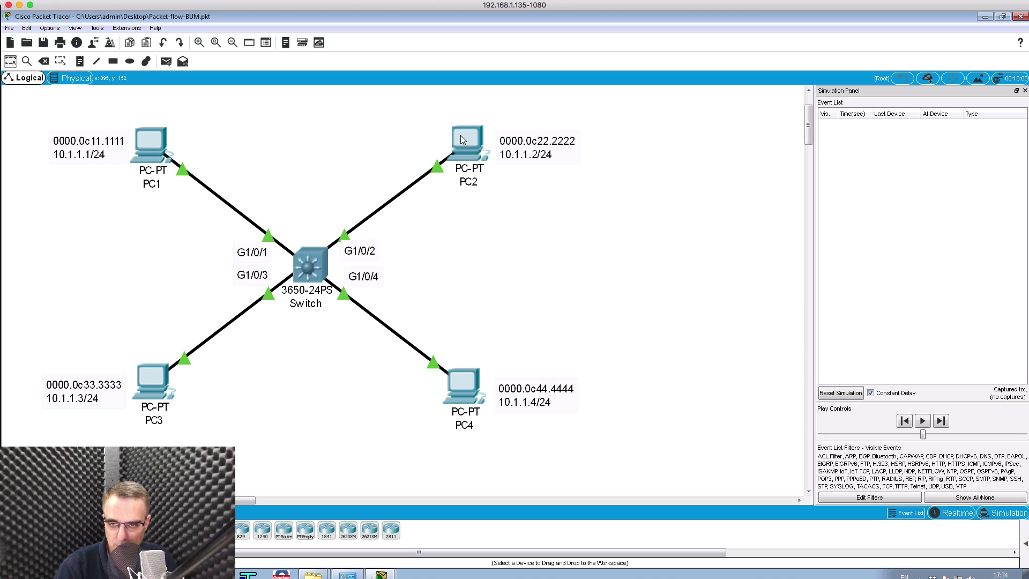
click(463, 140)
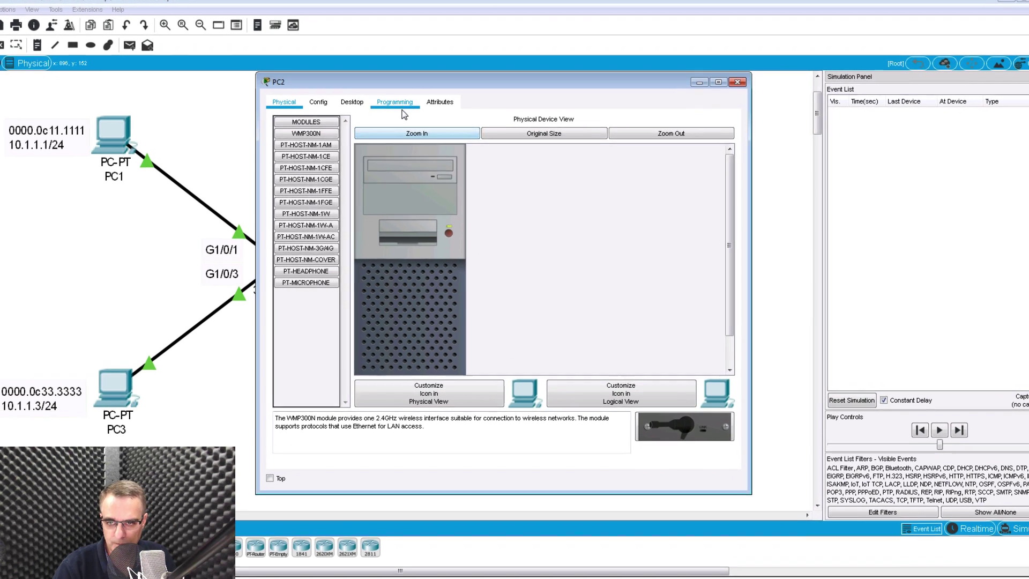
click(374, 114)
click(592, 160)
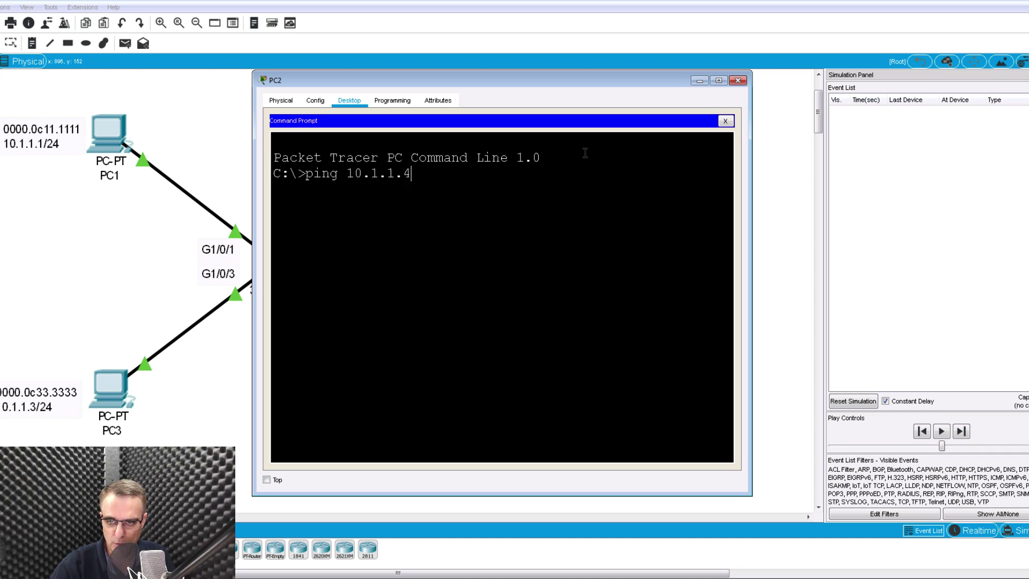
text(ping 10.1.1.4)
key(Return)
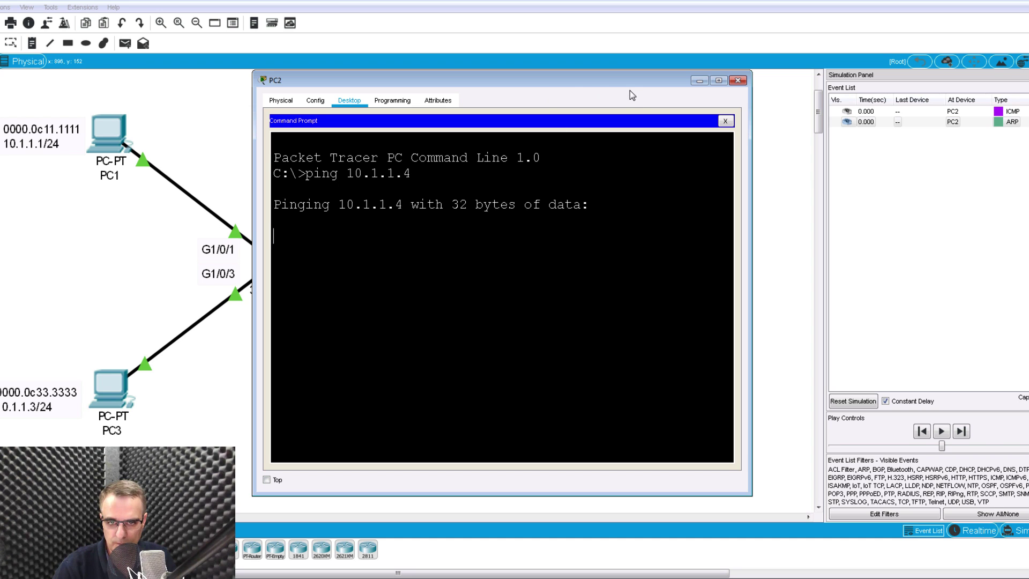
click(611, 36)
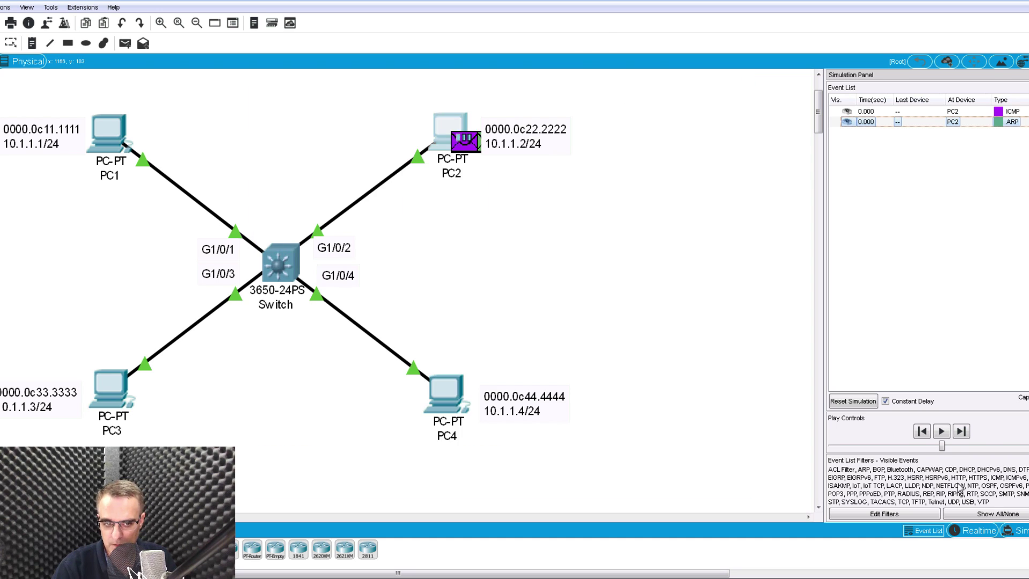
Step: Advance the simulation two events to the 0.002 s ARP deliveries and display the switch's MAC address table again
click(962, 433)
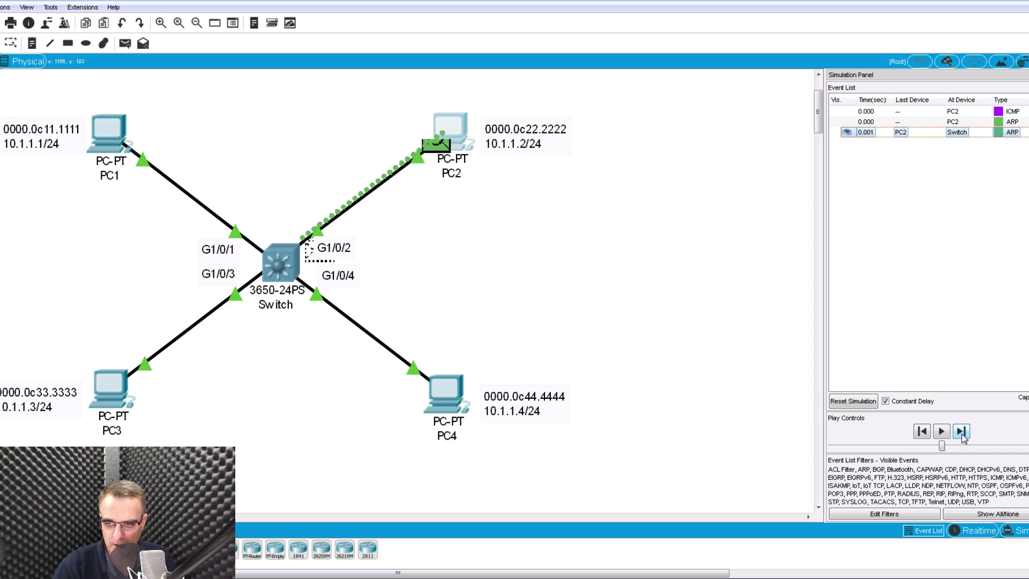
click(962, 433)
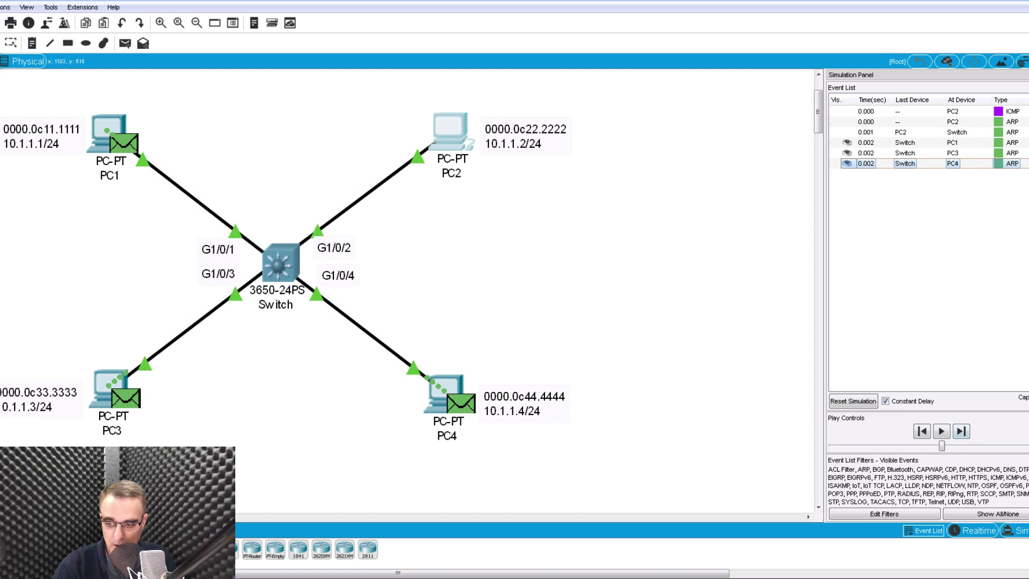
click(282, 265)
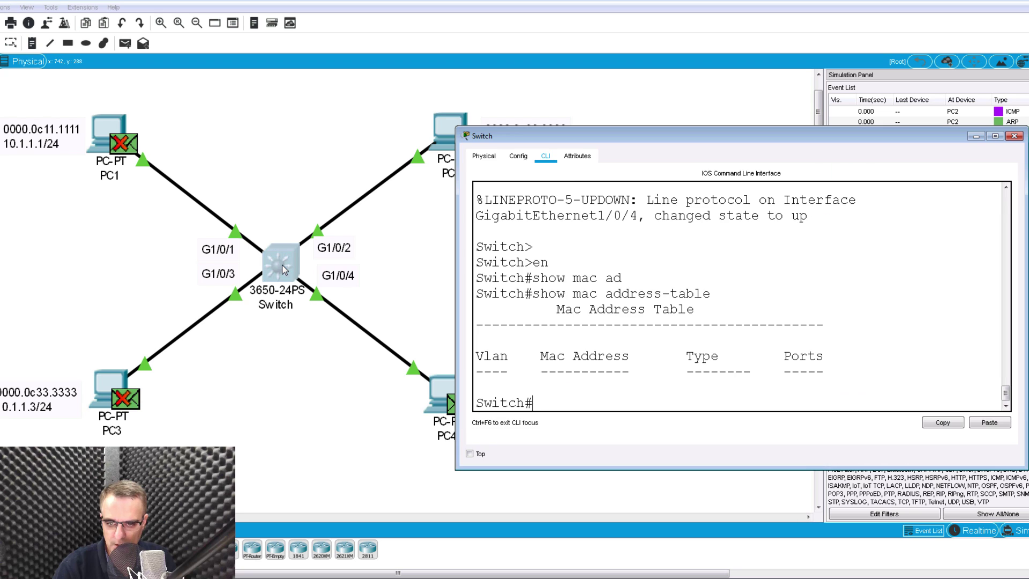
key(Up)
key(Return)
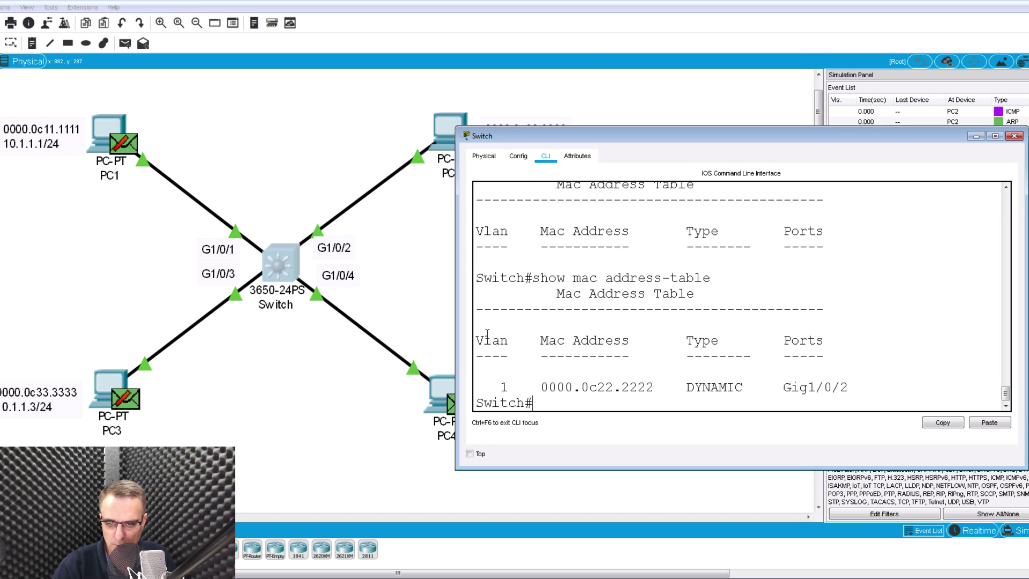
drag(488, 333, 939, 403)
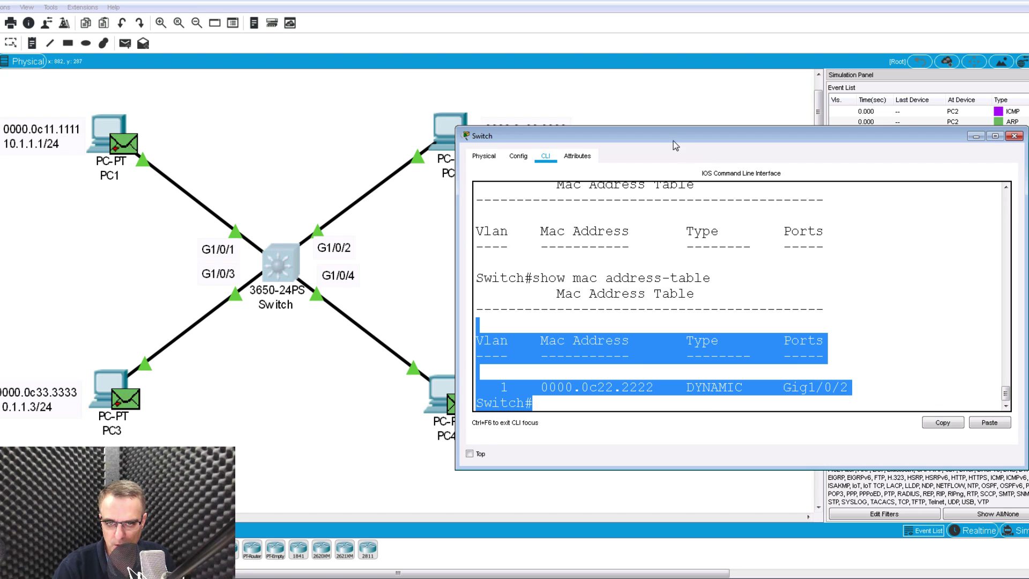
drag(672, 139, 746, 130)
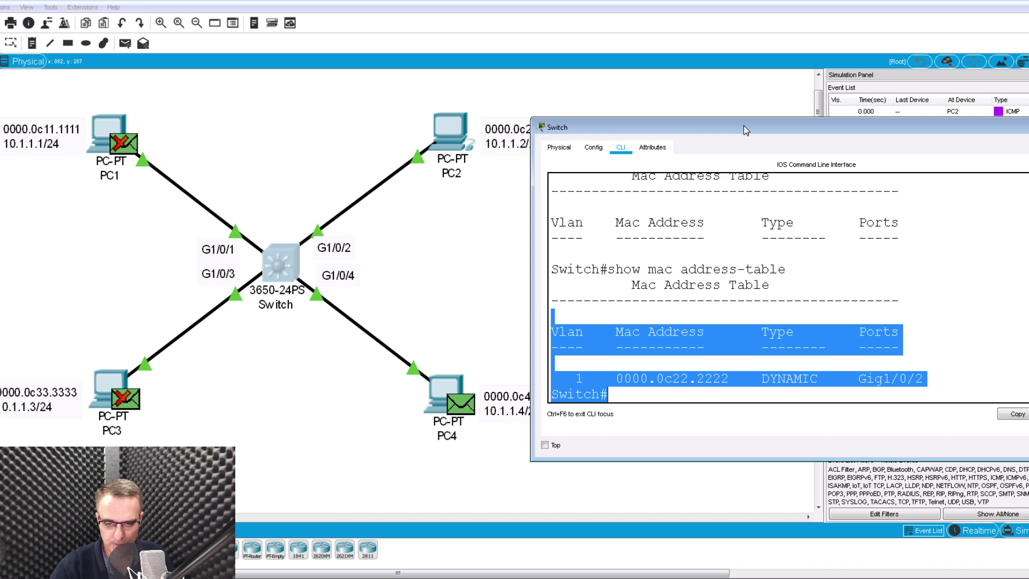
Step: Clear the switch's learned addresses with clear mac address-table dynamic, then check with show mac address-table and return to the topology
key(Return)
text(clear mac ad)
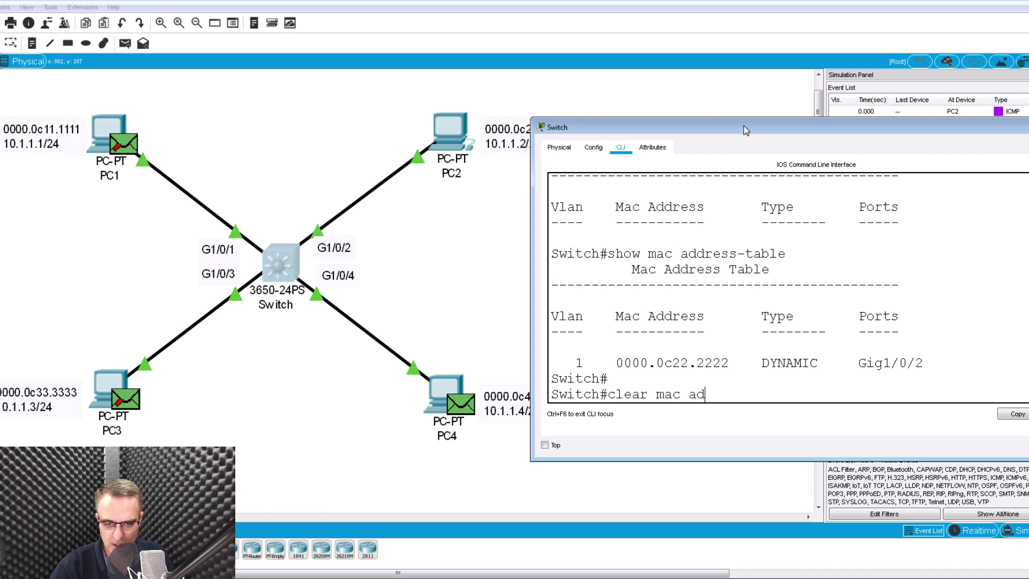
key(Tab)
text(?)
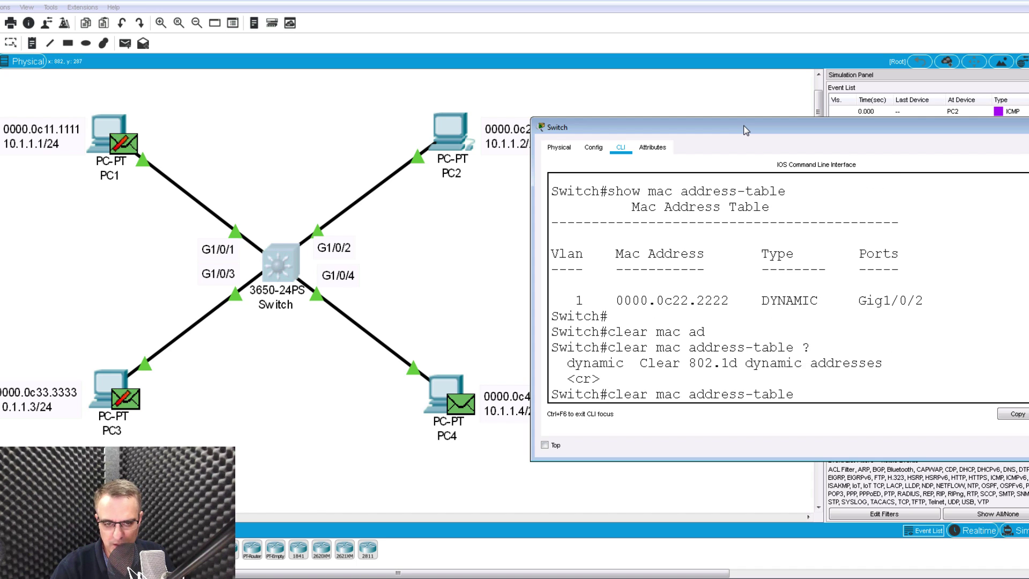
text( dy)
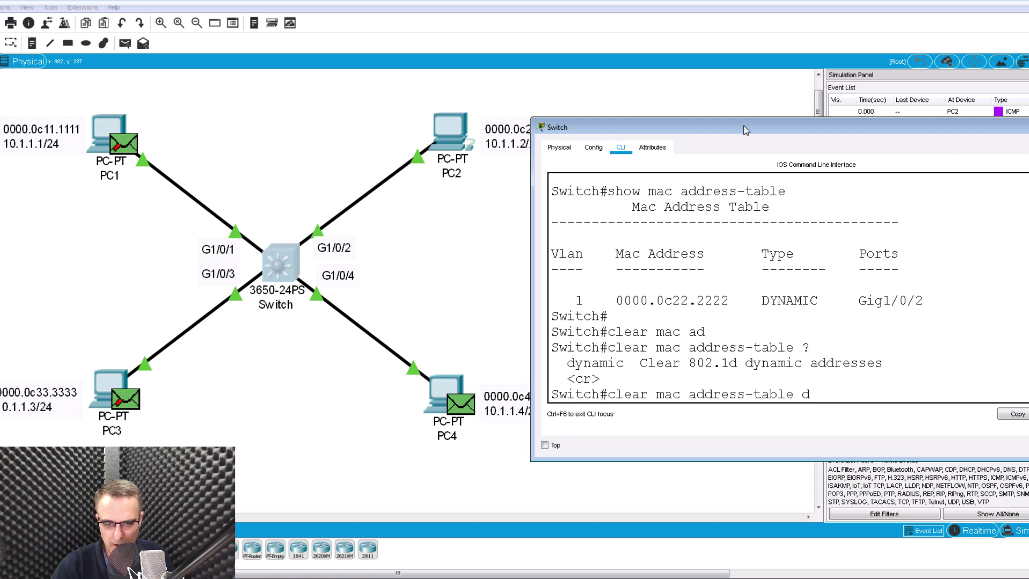
key(Tab)
text(?)
key(Return)
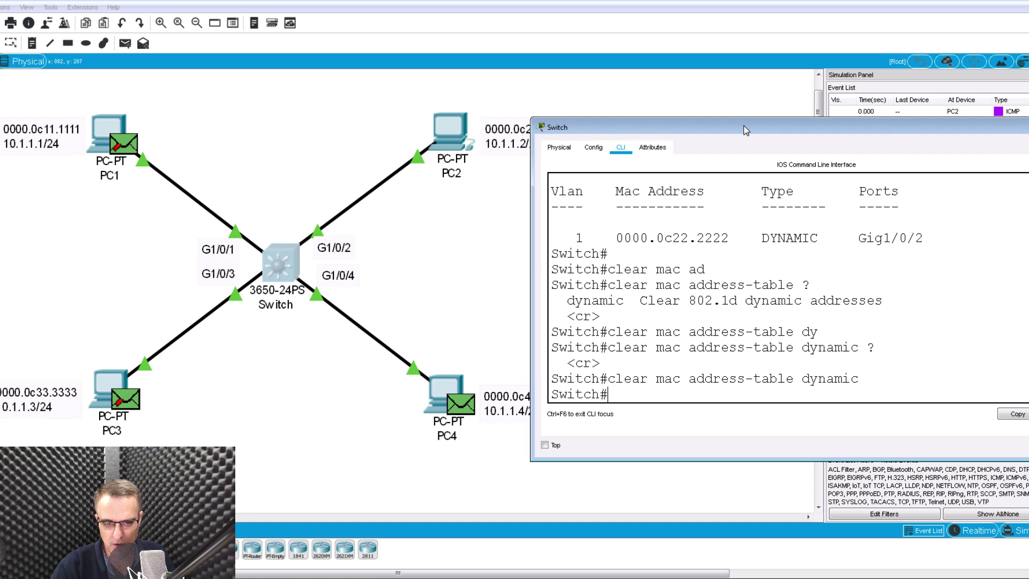
key(Up)
key(Up)
key(Return)
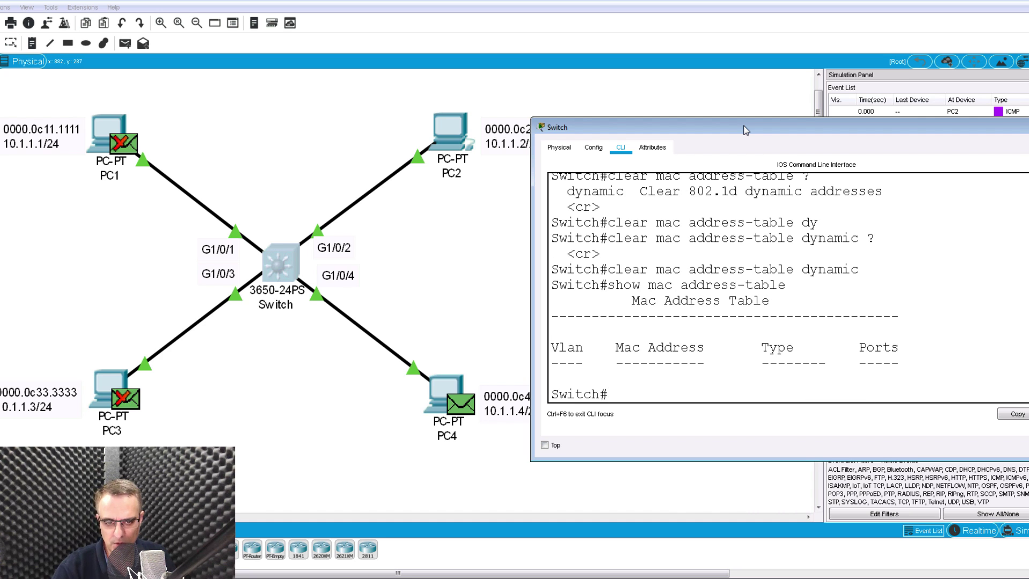
click(644, 53)
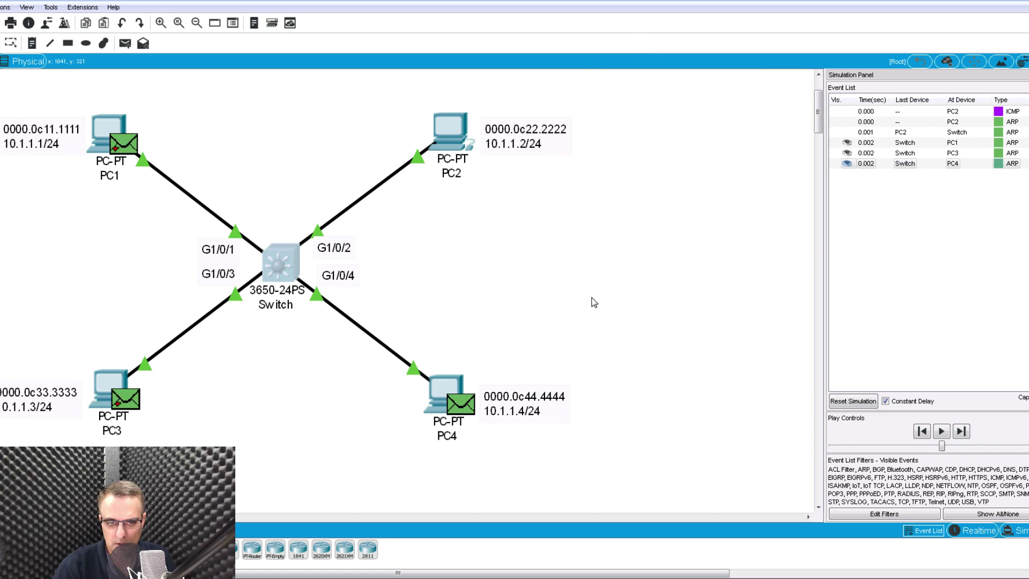
Step: Advance to the 0.003 s ARP reply at the switch and examine the source and destination addresses in its inbound PDU details
click(961, 430)
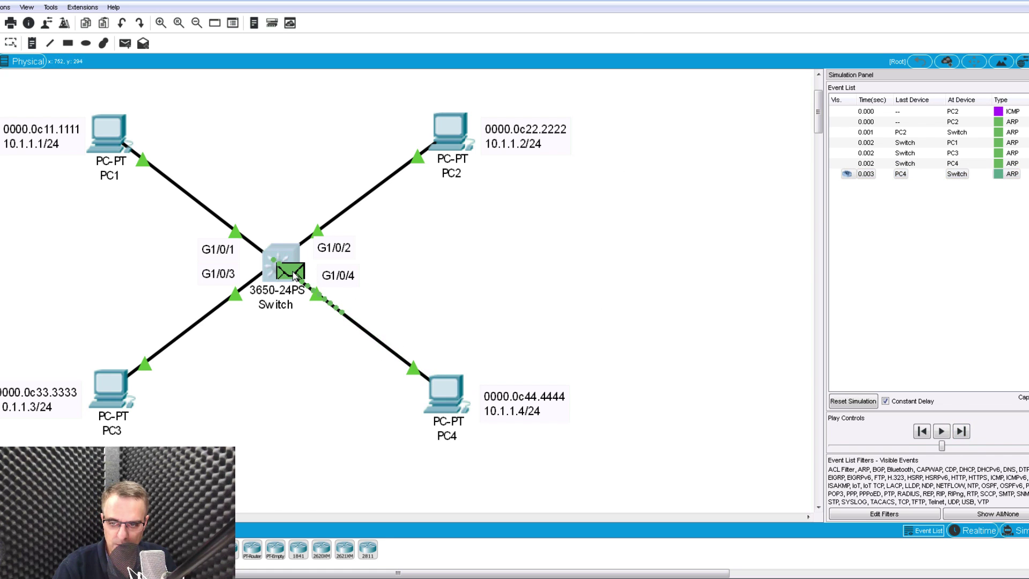
click(288, 269)
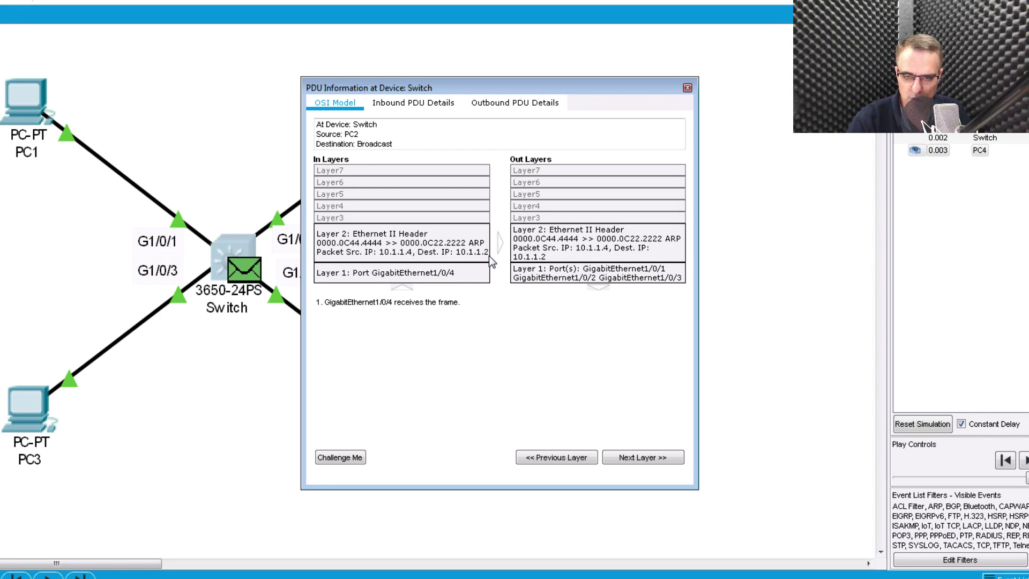
drag(482, 90, 857, 145)
click(783, 150)
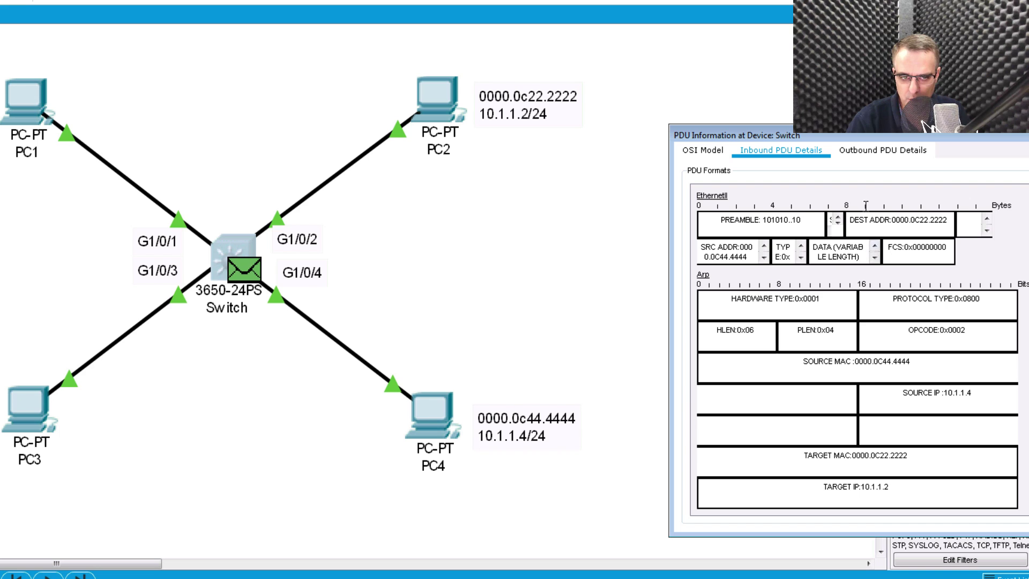
drag(851, 217, 967, 222)
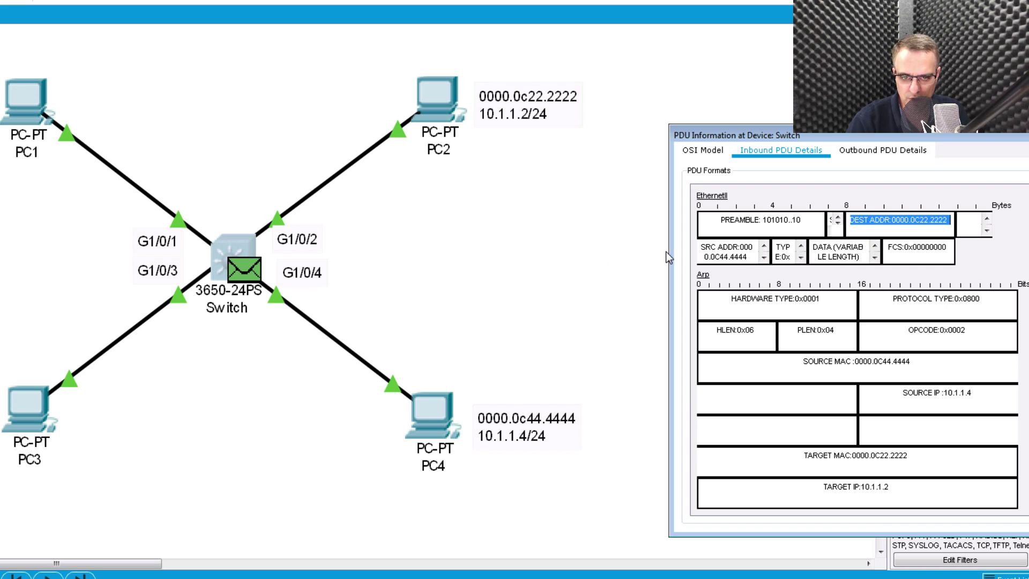
drag(672, 250, 524, 250)
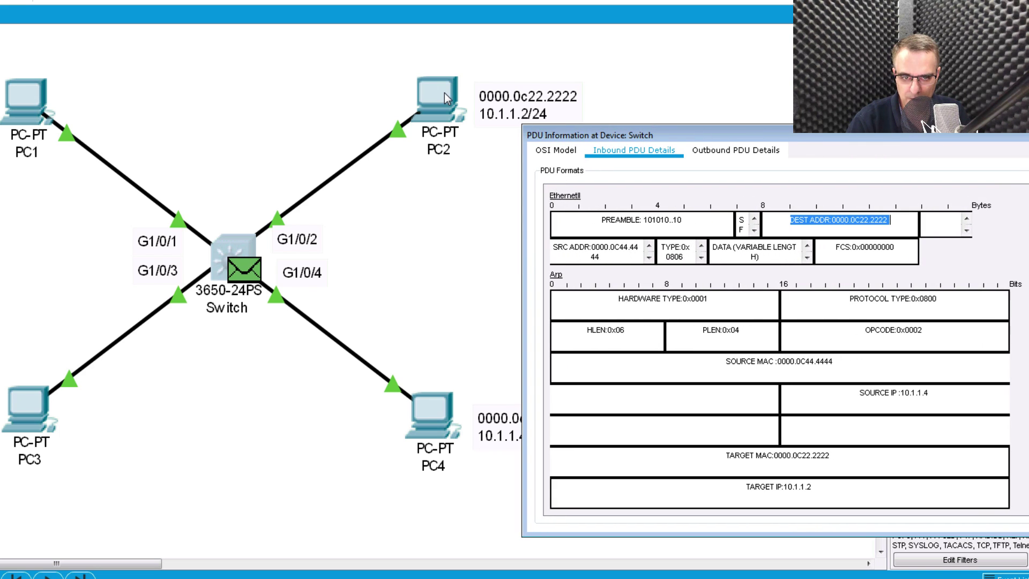
drag(552, 245, 618, 263)
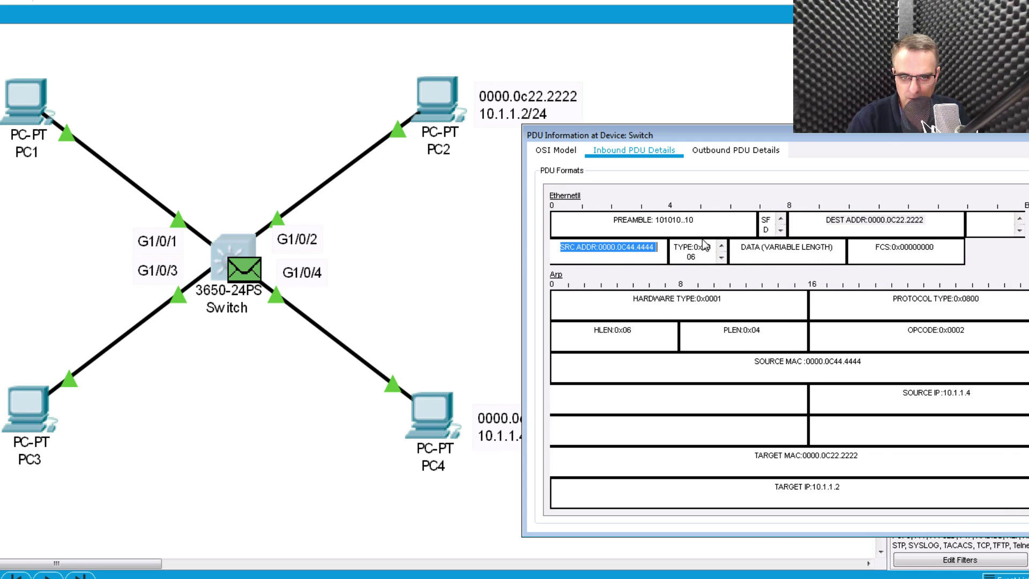
drag(823, 221, 959, 220)
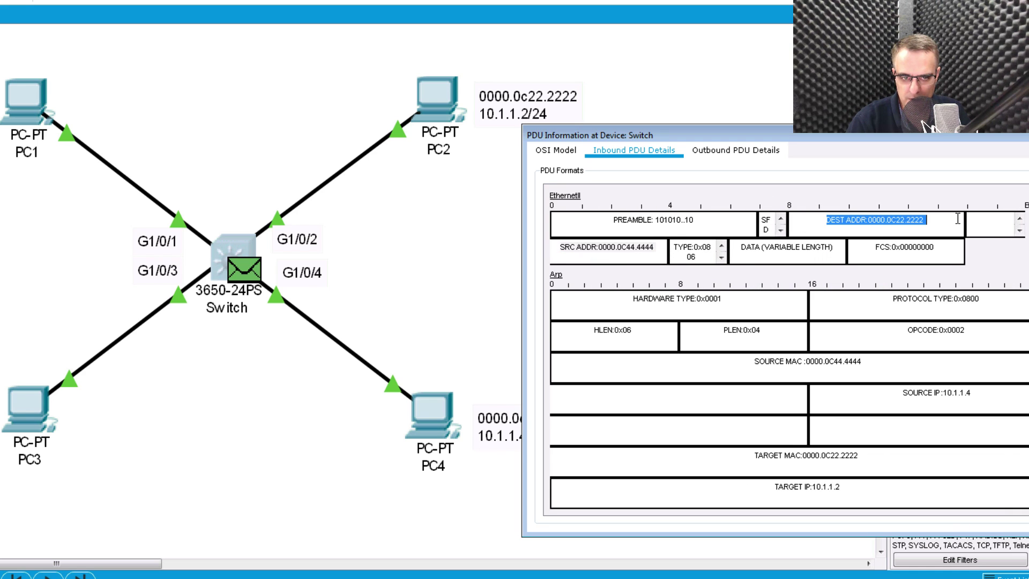
Step: Display the switch's MAC address table for the ARP reply, then leave the command line and the PDU details
click(219, 248)
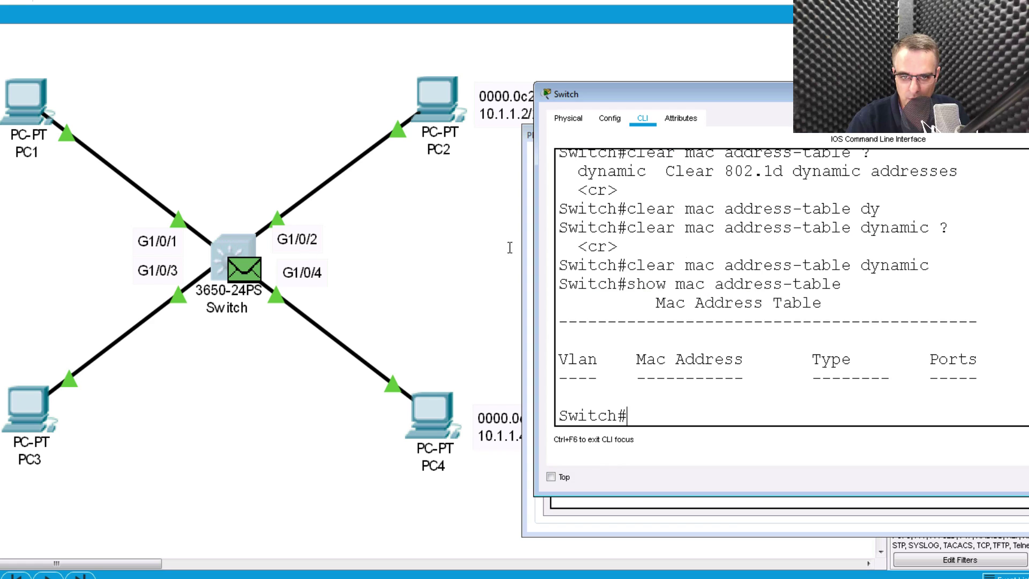
key(Up)
key(Return)
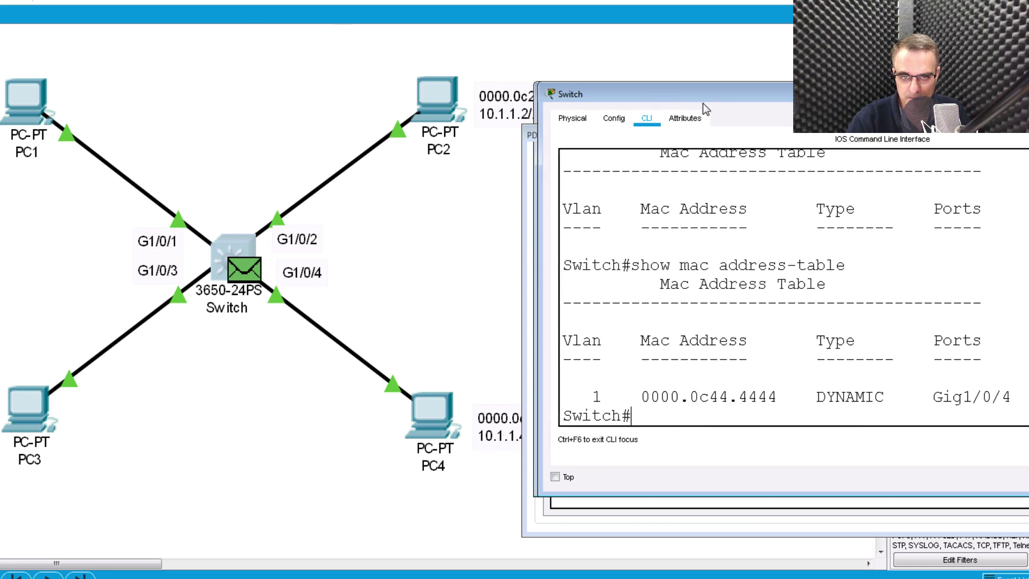
drag(703, 103, 785, 113)
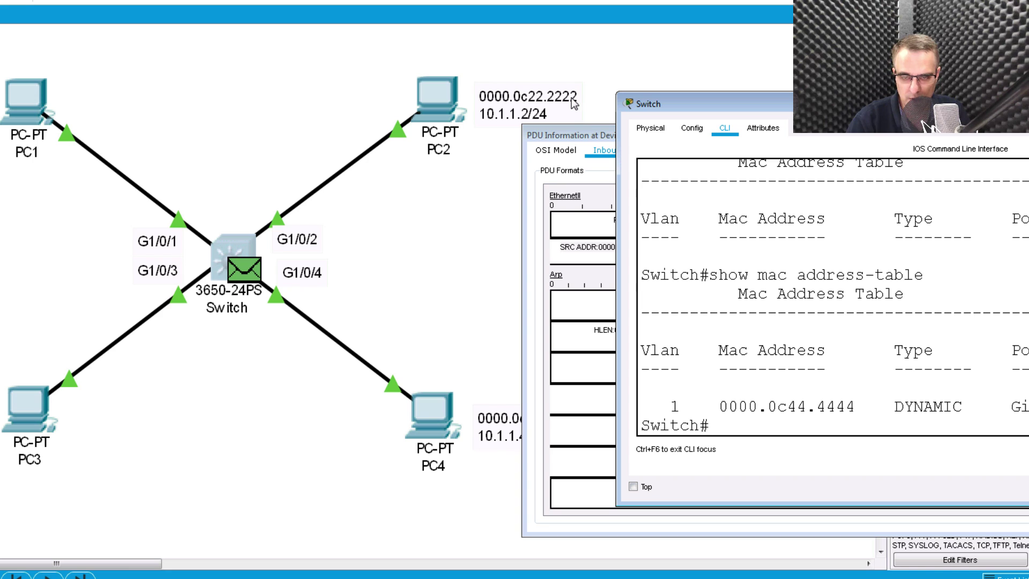
click(461, 311)
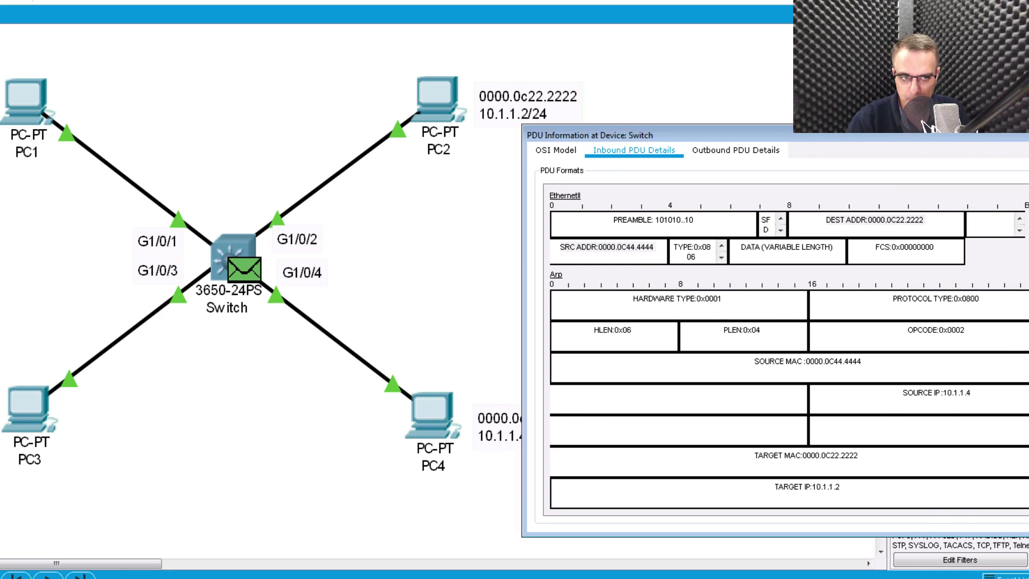
key(Escape)
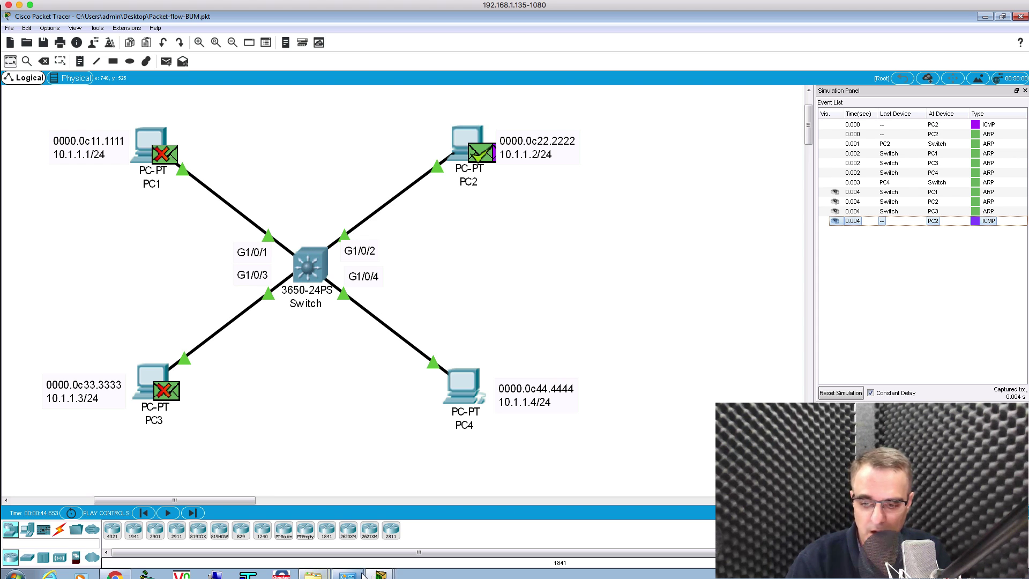
Step: Switch to the question post's images to review the ARP reply in the Wireshark capture, then return to Packet Tracer
click(348, 554)
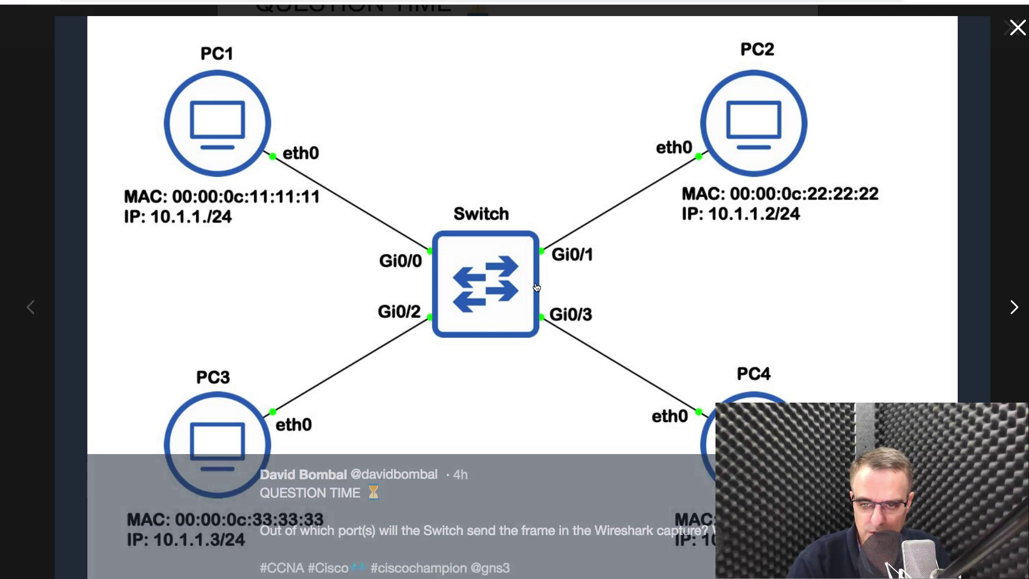
click(1011, 307)
click(1010, 307)
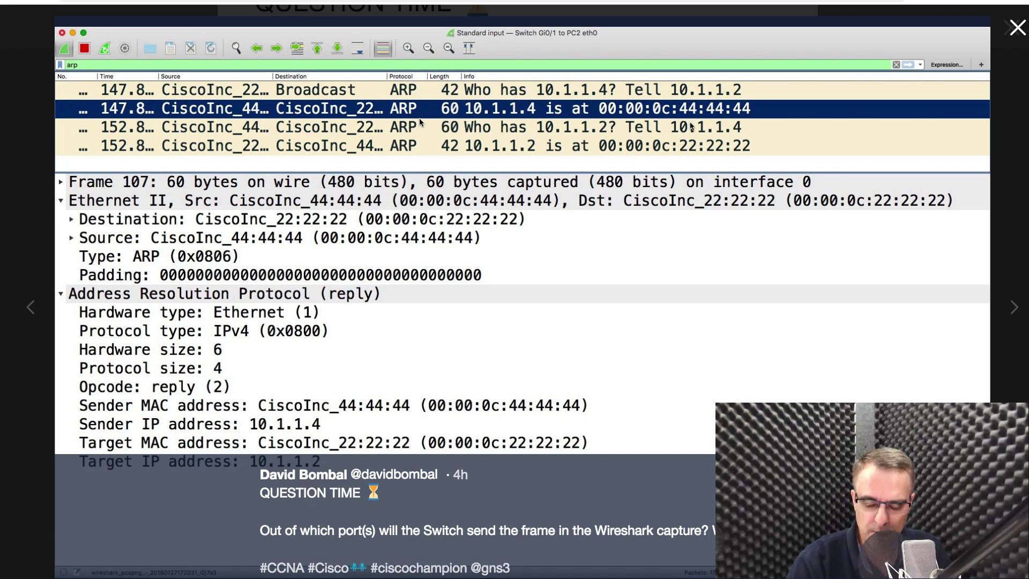
key(super+Tab)
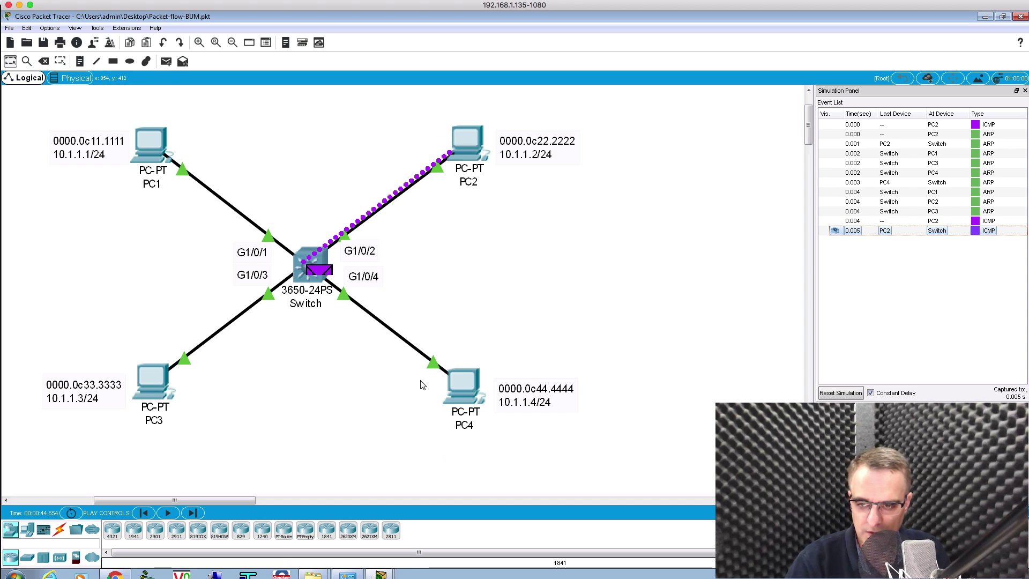
Step: Examine the 0.005 s ICMP frame's source and destination addresses in the switch's inbound PDU details, keeping the topology in view
mouse_move(324, 282)
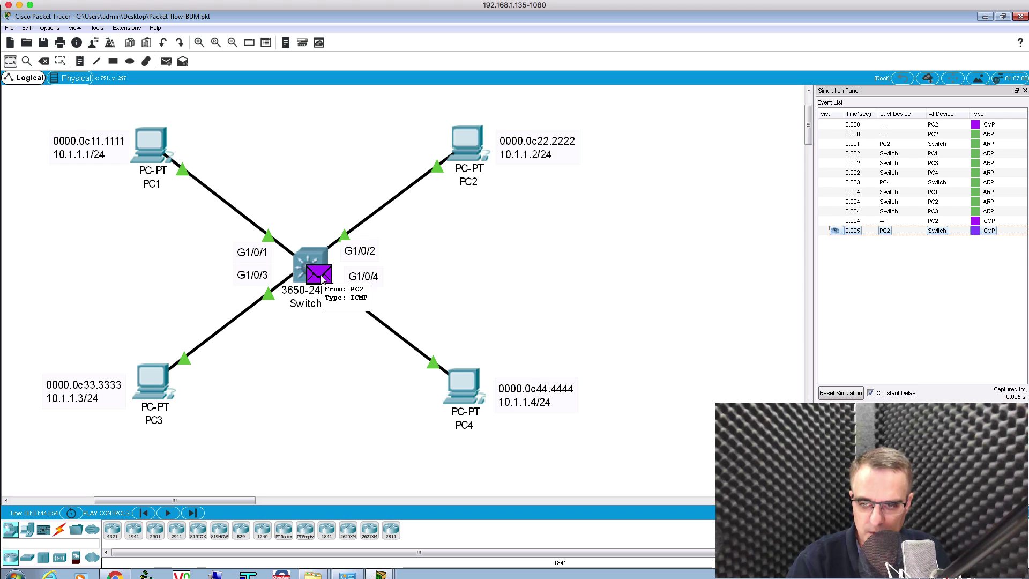
click(323, 276)
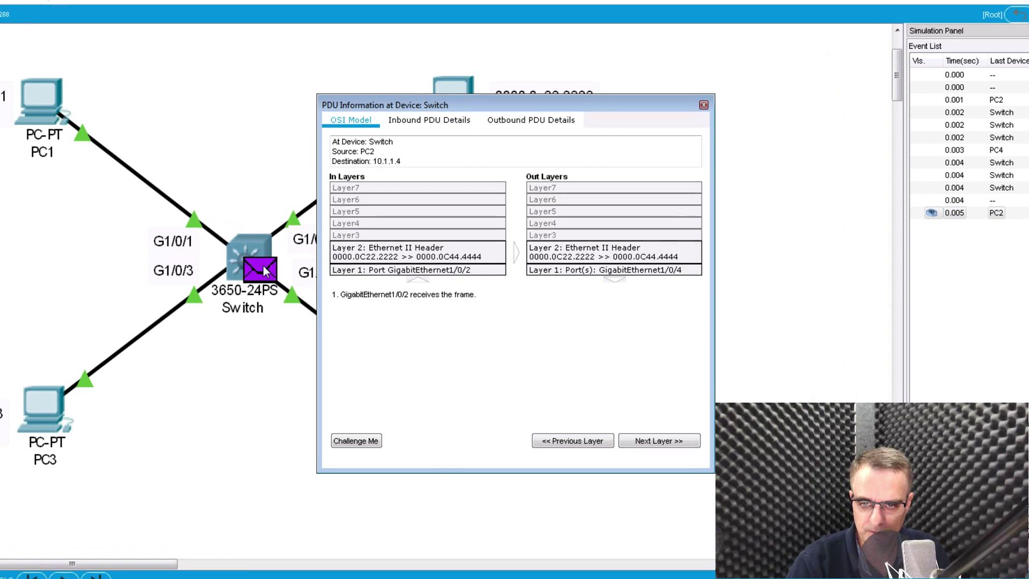
click(418, 119)
drag(534, 104, 1028, 102)
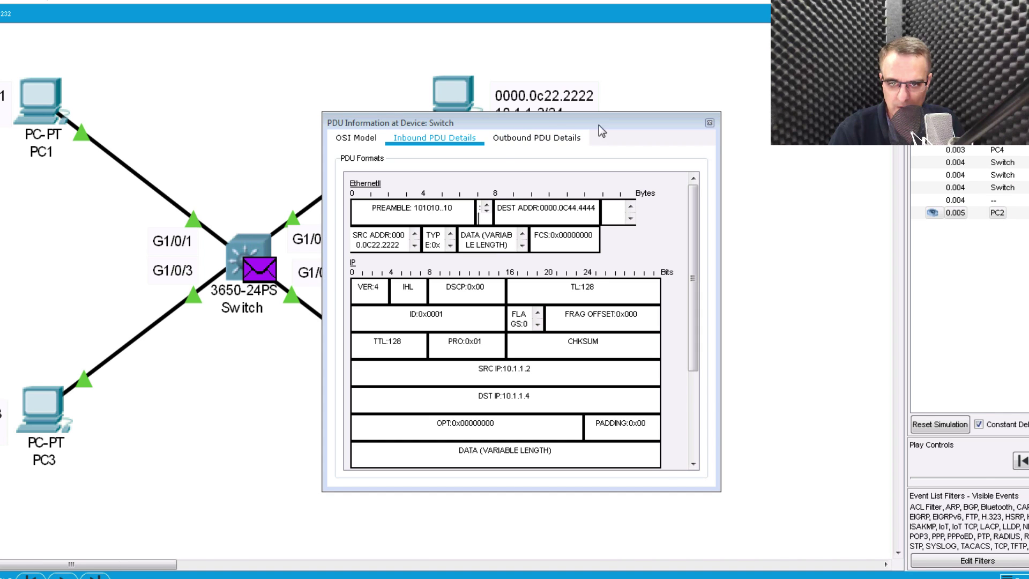
drag(719, 145, 949, 144)
drag(668, 129, 830, 136)
Step: Display the switch's MAC address table with show mac address-table for the ICMP frame from PC2
click(240, 249)
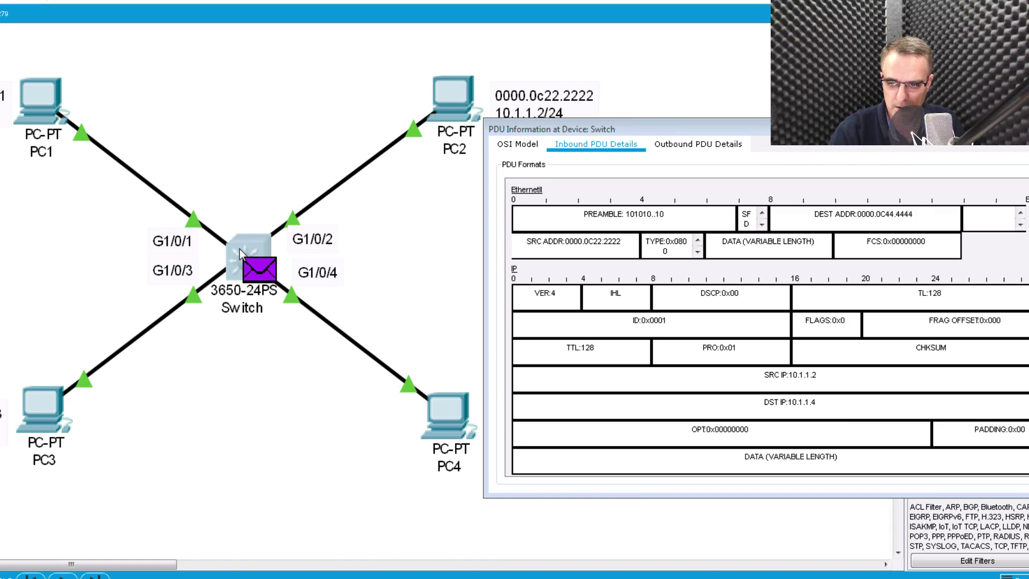
key(Up)
key(Return)
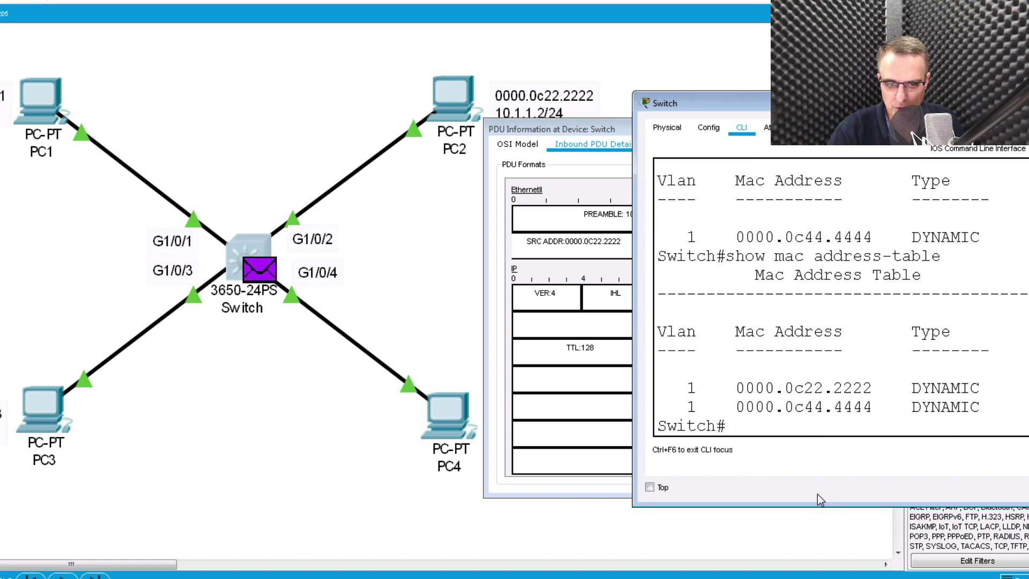
Step: Clear the switch's learned addresses with clear mac address-table, check with show mac address-table, and leave the PDU details
text(clear mac)
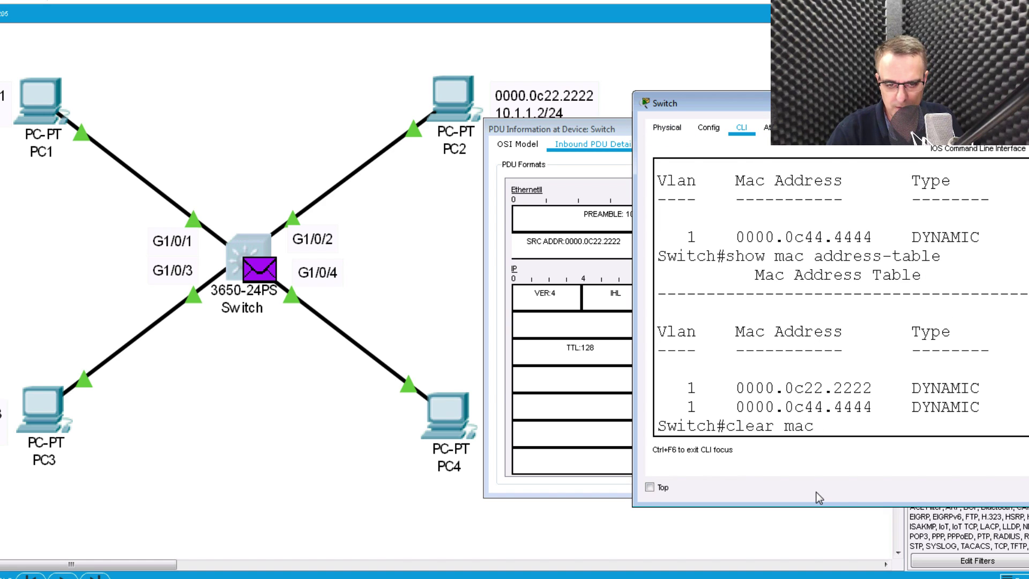
key(Tab)
text(ad)
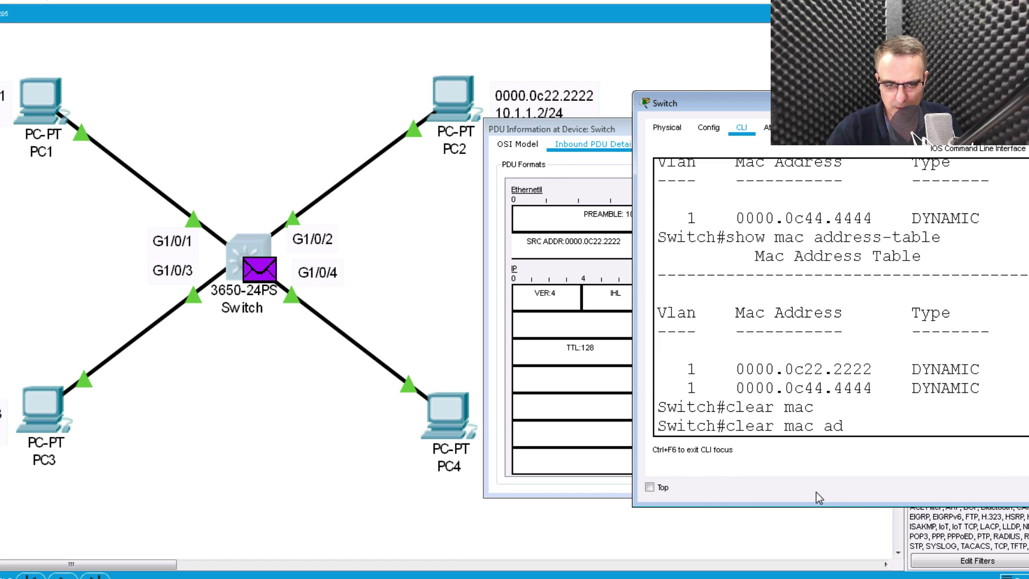
key(Tab)
key(Return)
key(Up)
key(Up)
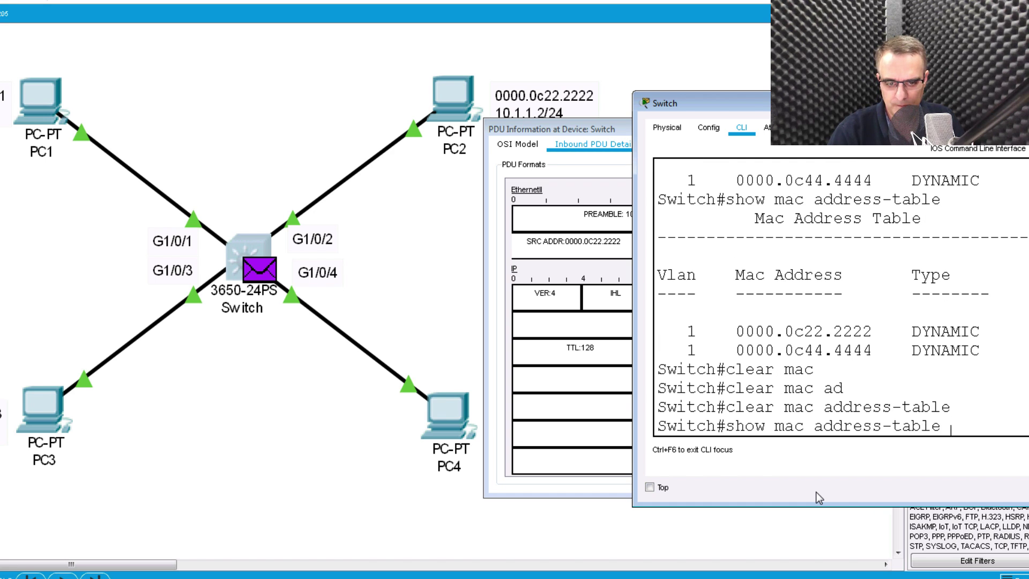
key(Return)
click(596, 137)
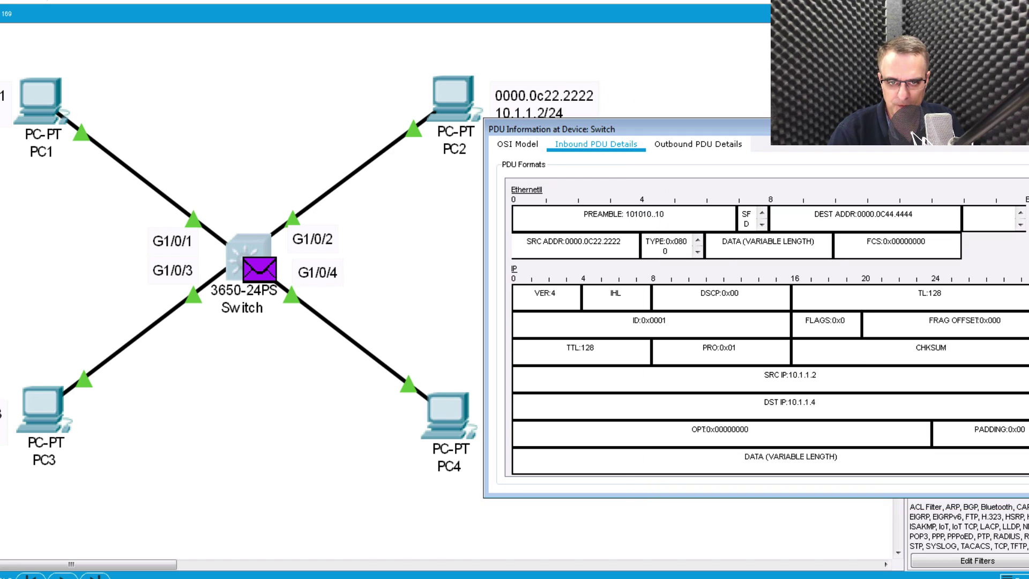
click(917, 138)
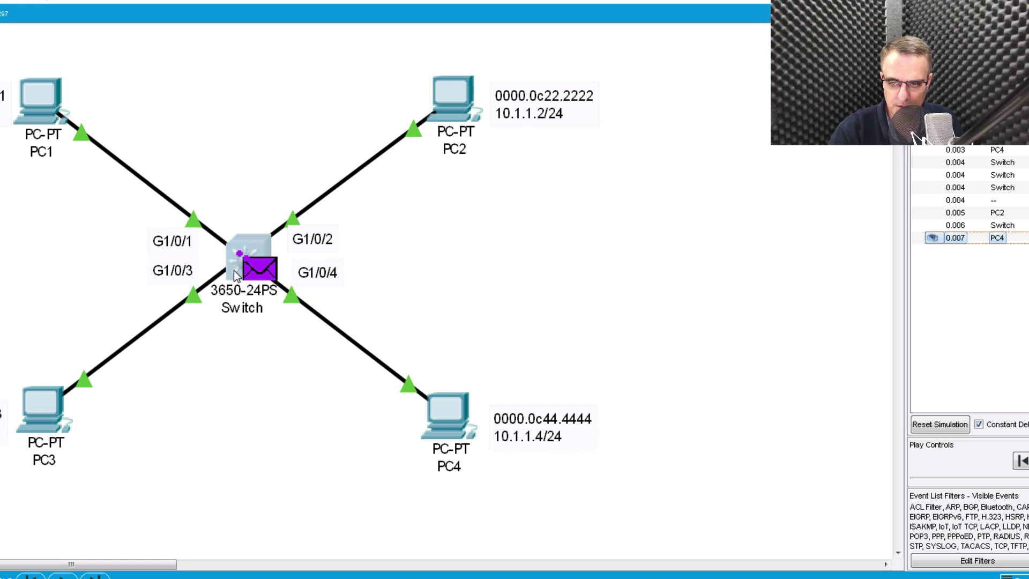
Step: Advance to the 0.007 s ICMP reply from PC4 and review the switch's MAC address table with show mac address-table
click(250, 254)
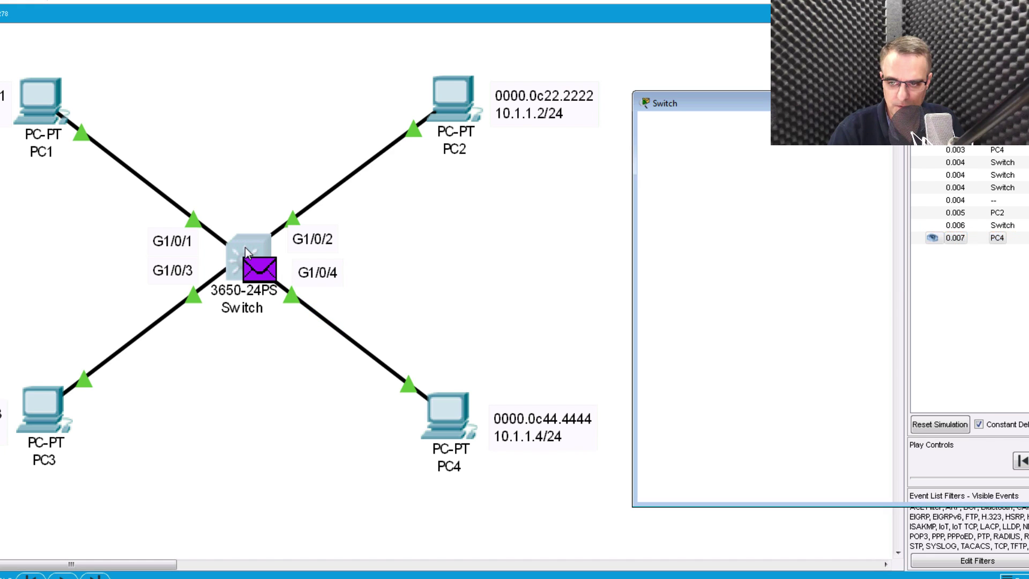
key(Up)
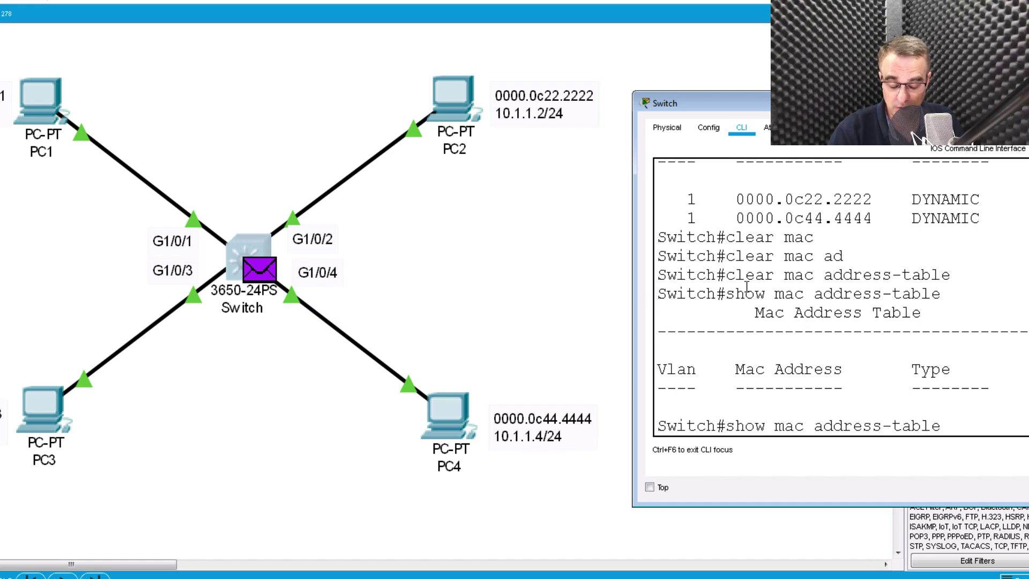
key(Return)
drag(683, 343, 834, 349)
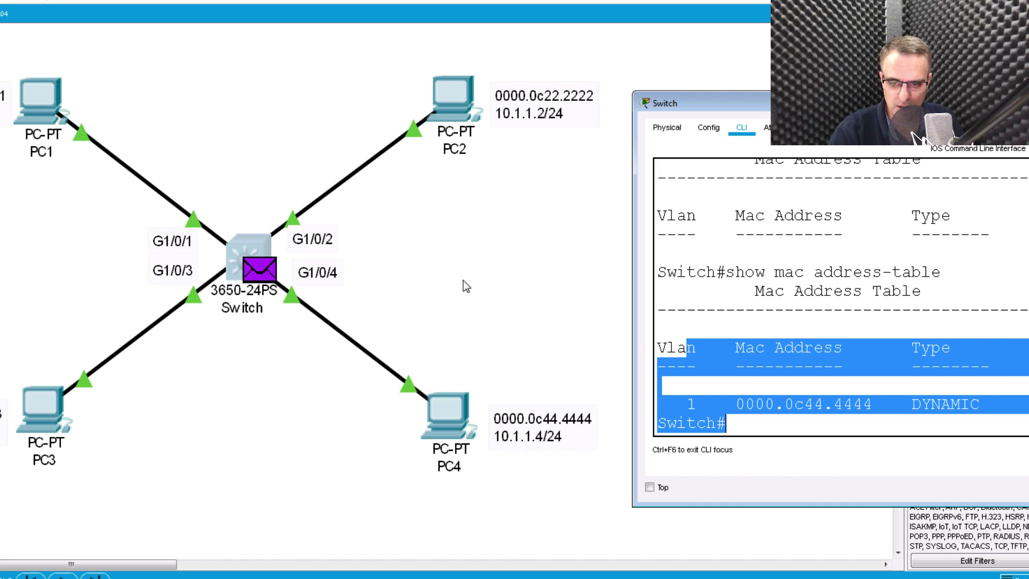
click(432, 290)
Step: Examine the ICMP reply's in and out layers at the switch, then advance the simulation to the 0.008 s events
click(259, 273)
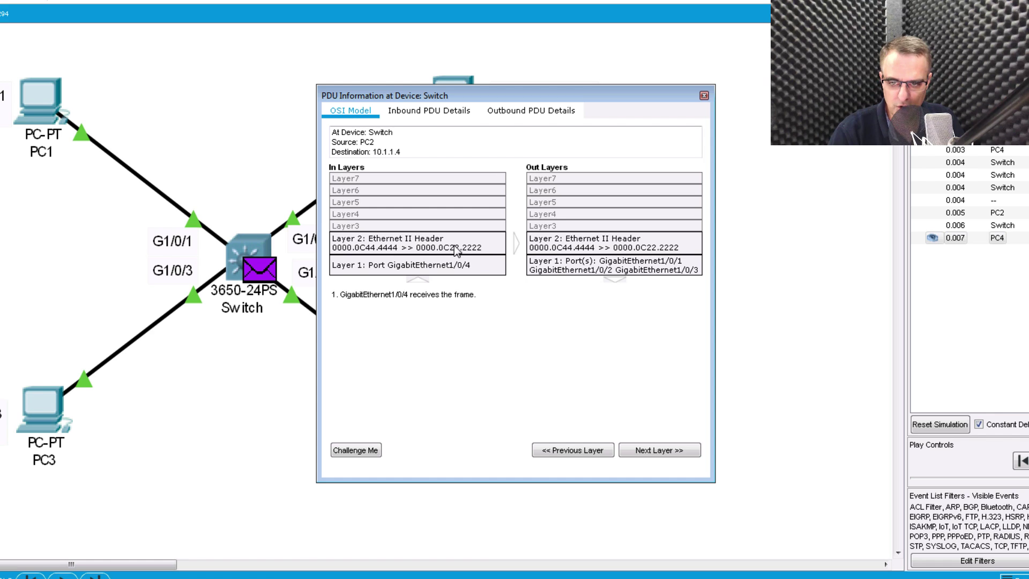
drag(426, 103, 654, 105)
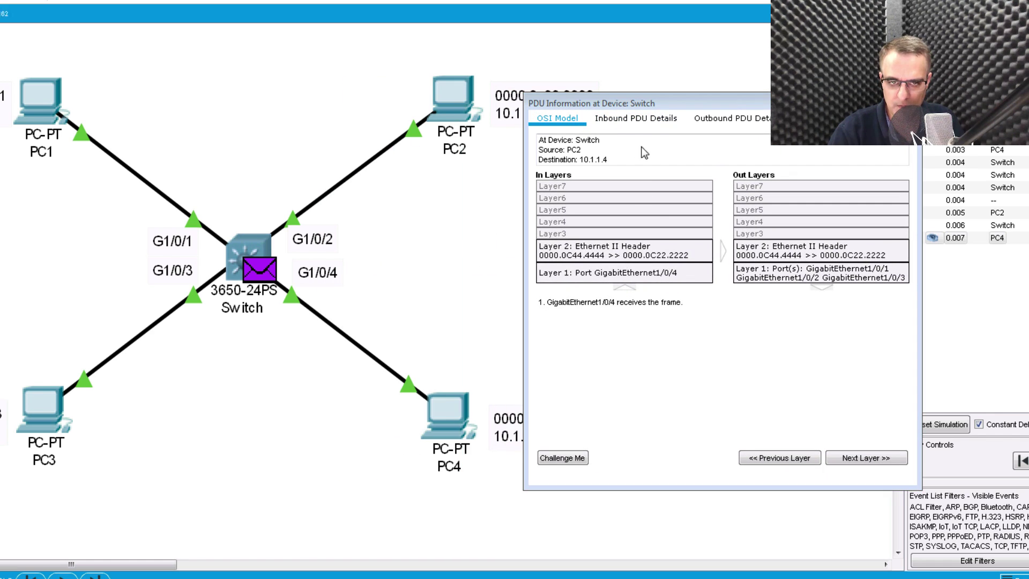
key(alt+f)
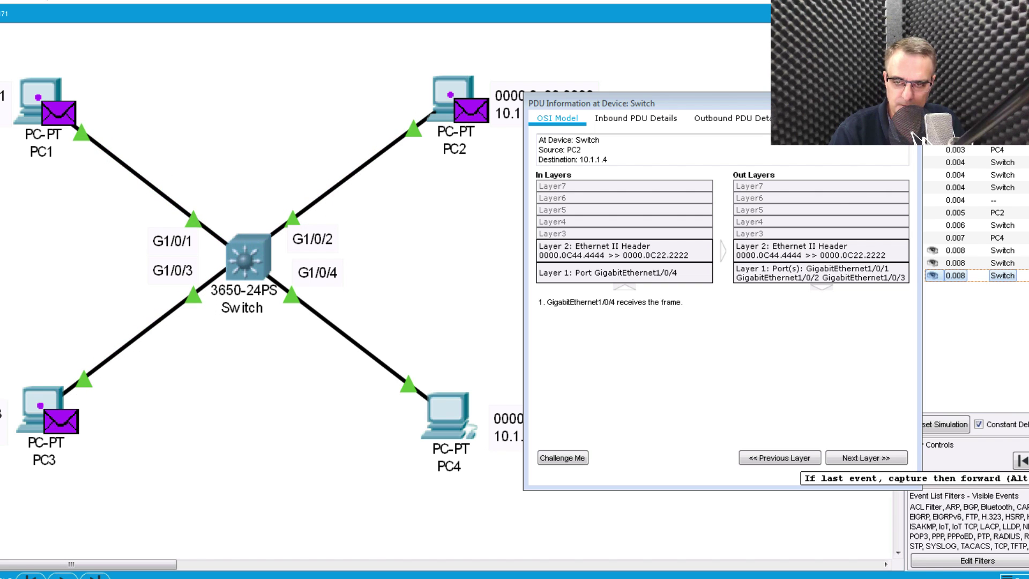
click(913, 103)
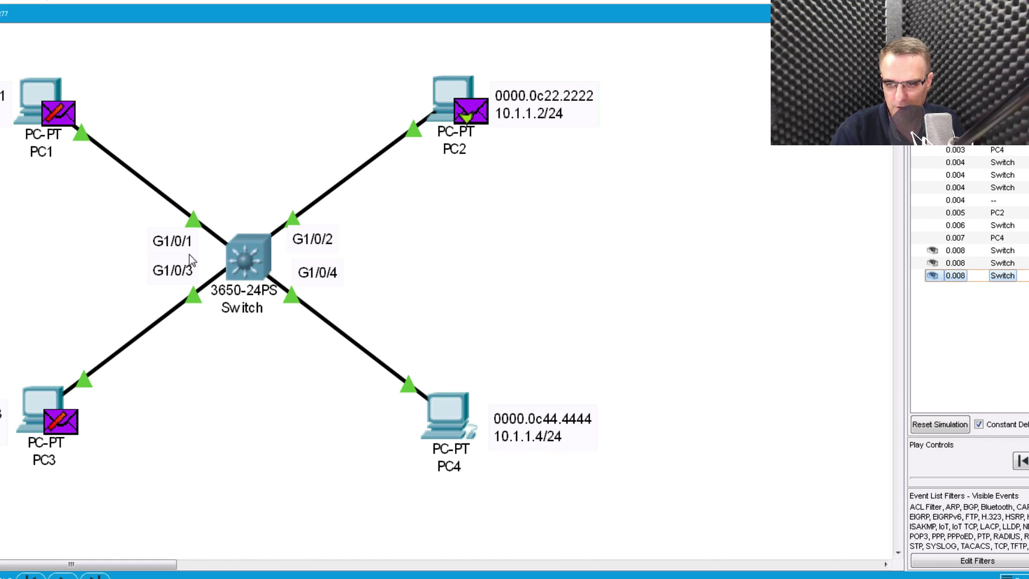
click(256, 260)
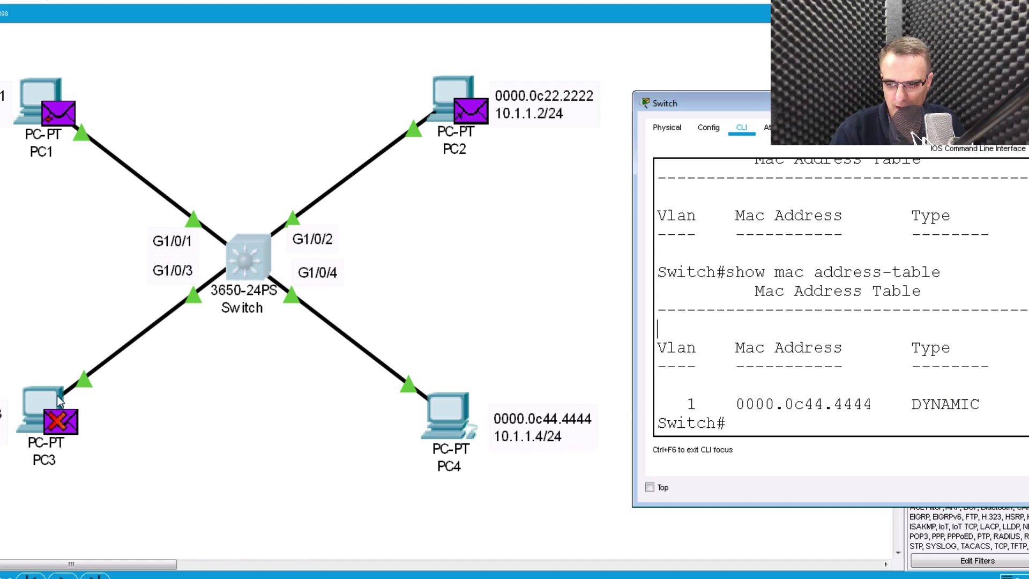
click(424, 248)
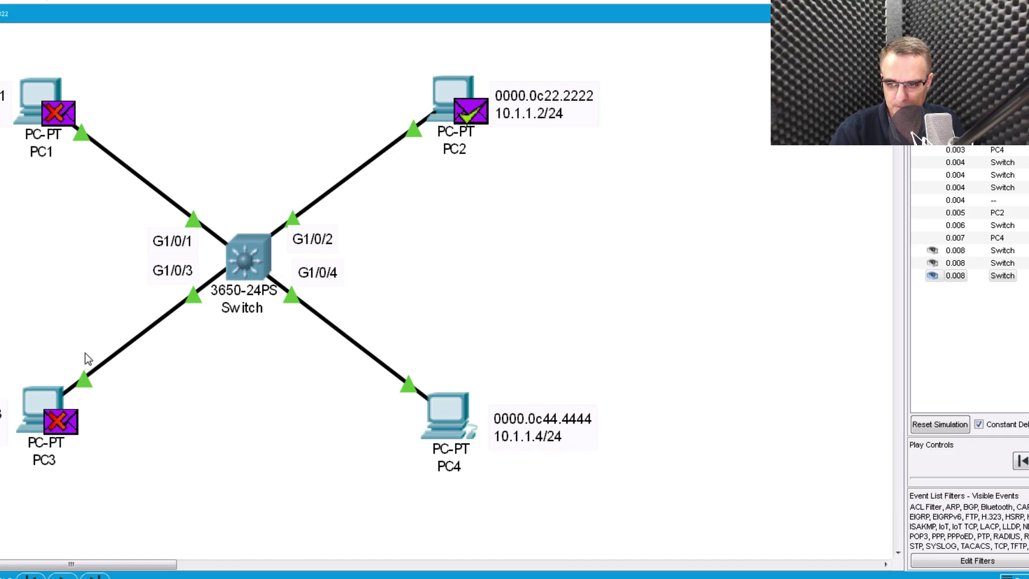
Step: Ping 10.1.1.1 from PC3's command prompt and return to the topology
click(44, 413)
click(300, 61)
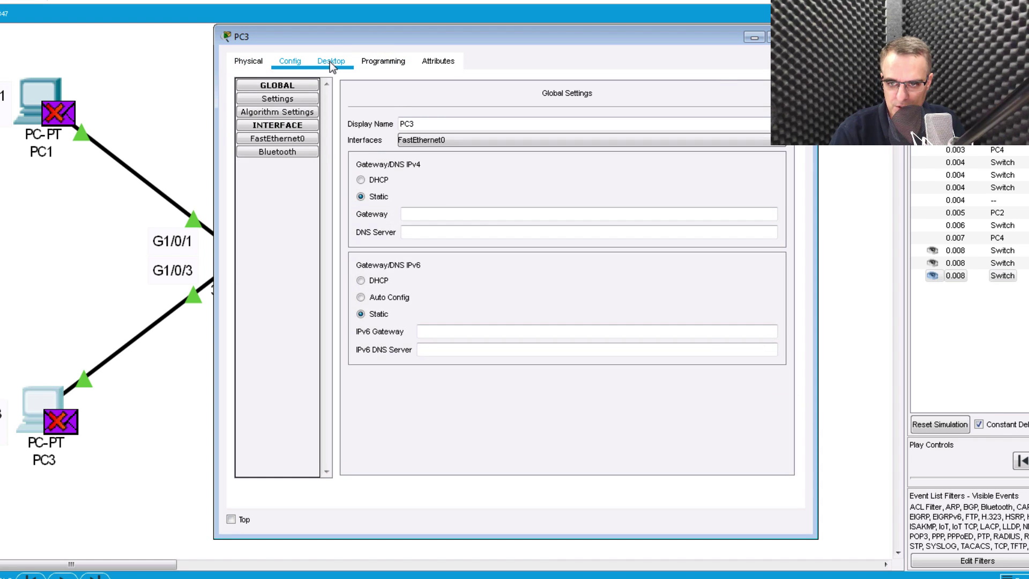
click(338, 61)
click(654, 121)
text(ping 10.1.1.)
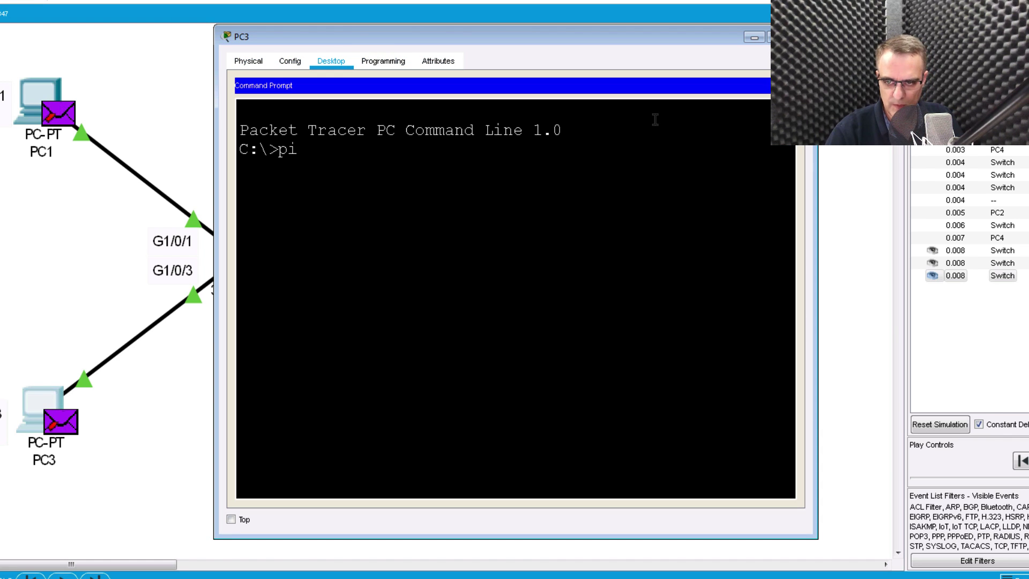
text(1)
key(Return)
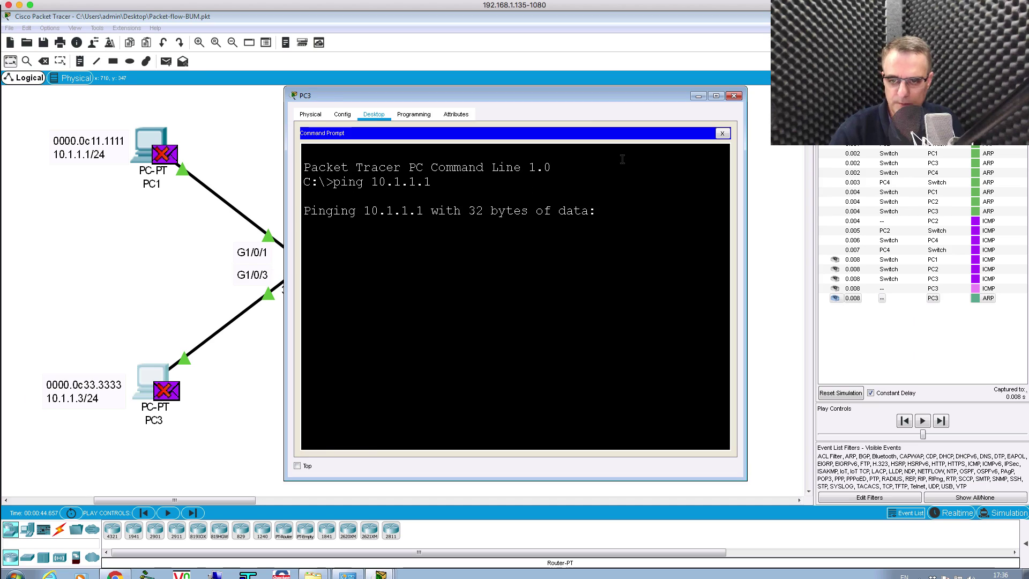
click(802, 37)
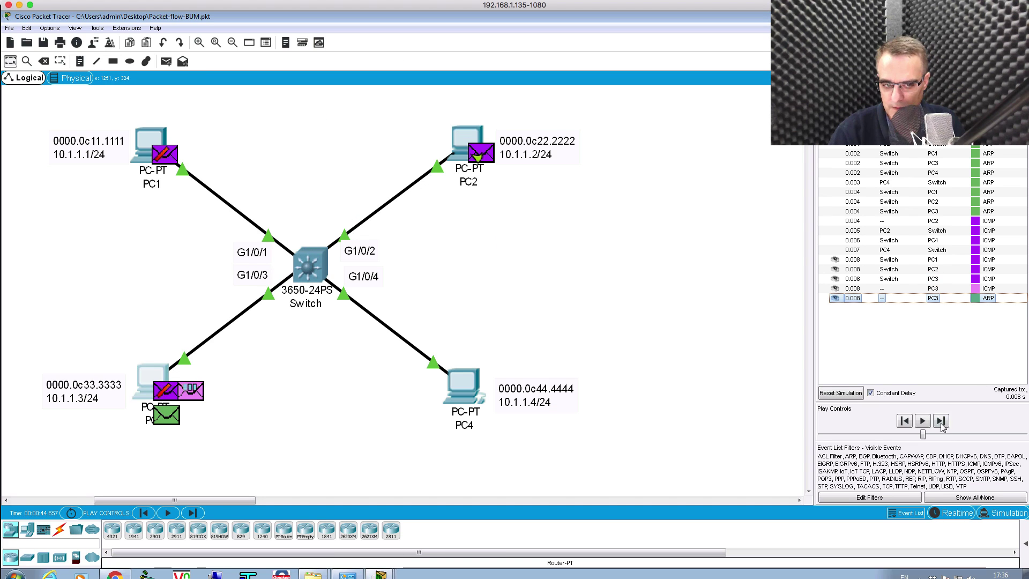
Step: Step the simulation forward to the 0.013 s ICMP event at the switch, then change to realtime mode
click(941, 422)
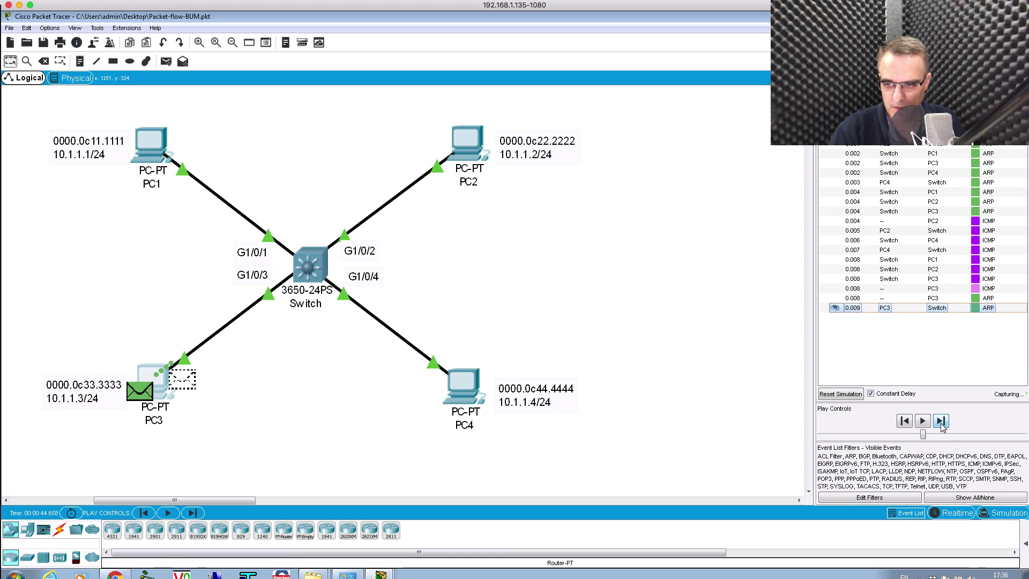
click(941, 422)
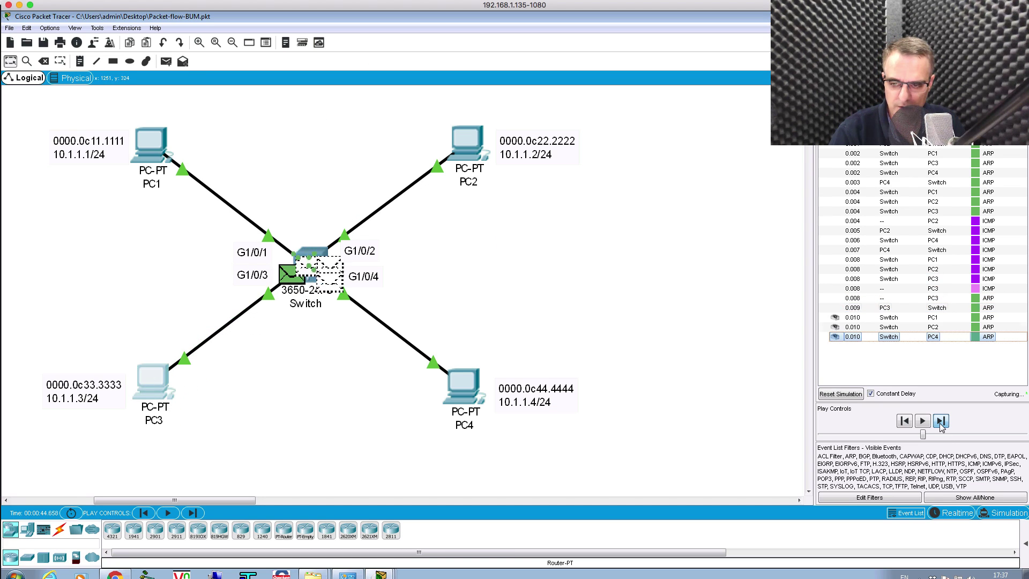
click(941, 422)
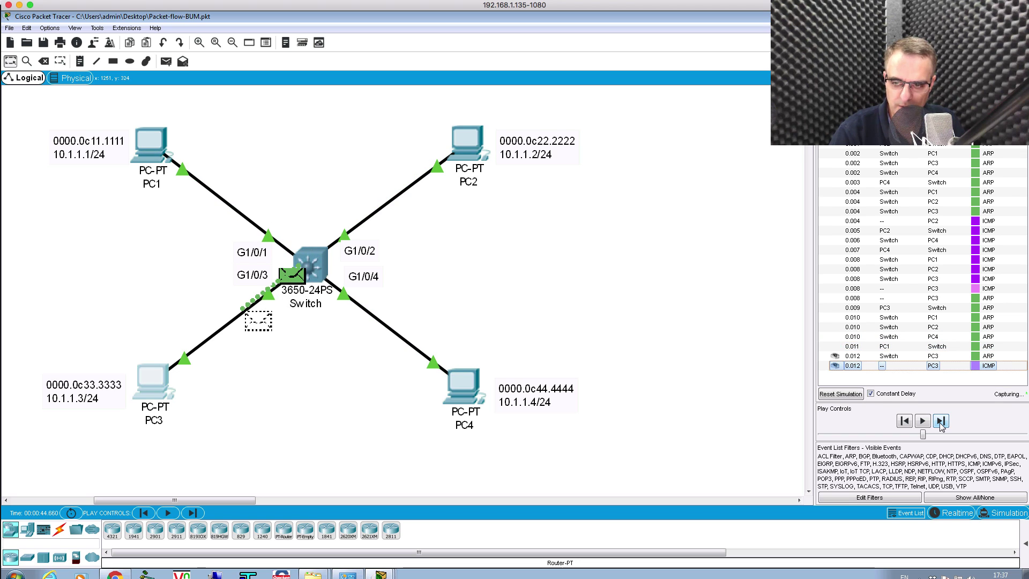
click(941, 421)
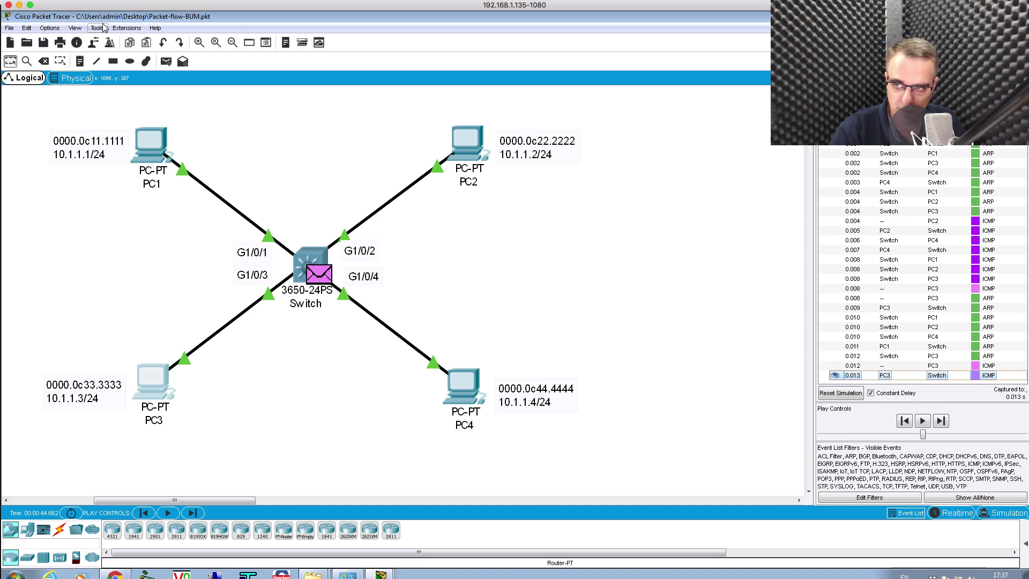
click(102, 29)
click(108, 105)
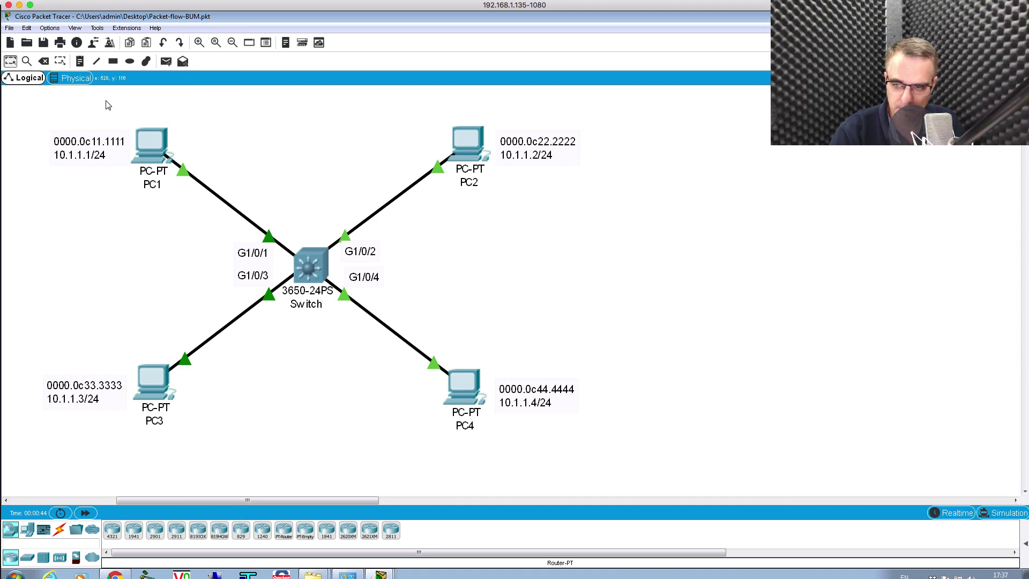
Step: Display the switch's MAC address table again and review the learned entries for PC1, PC3 and PC2
click(307, 269)
key(Up)
key(Return)
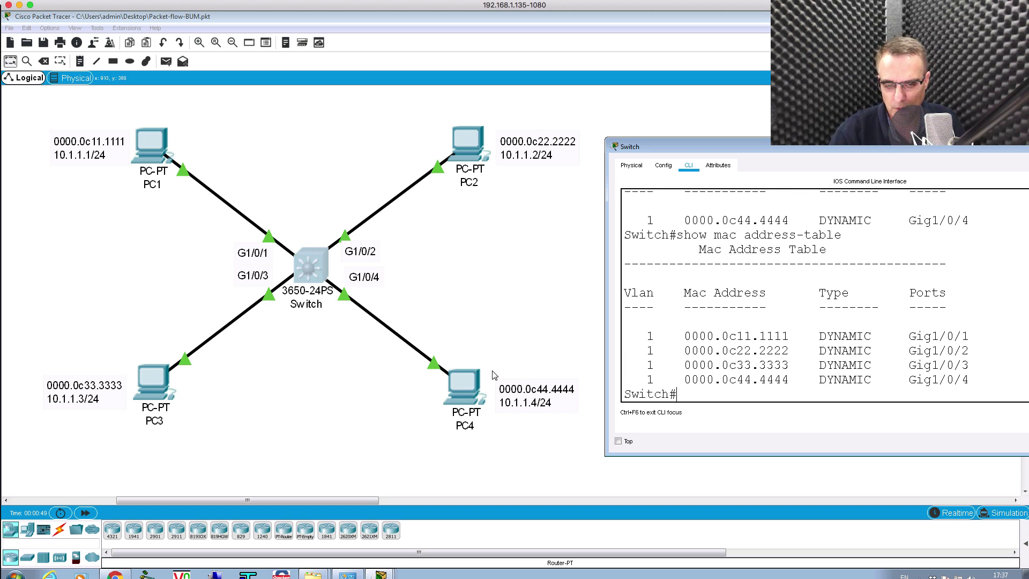
drag(647, 336, 838, 338)
drag(677, 363, 804, 369)
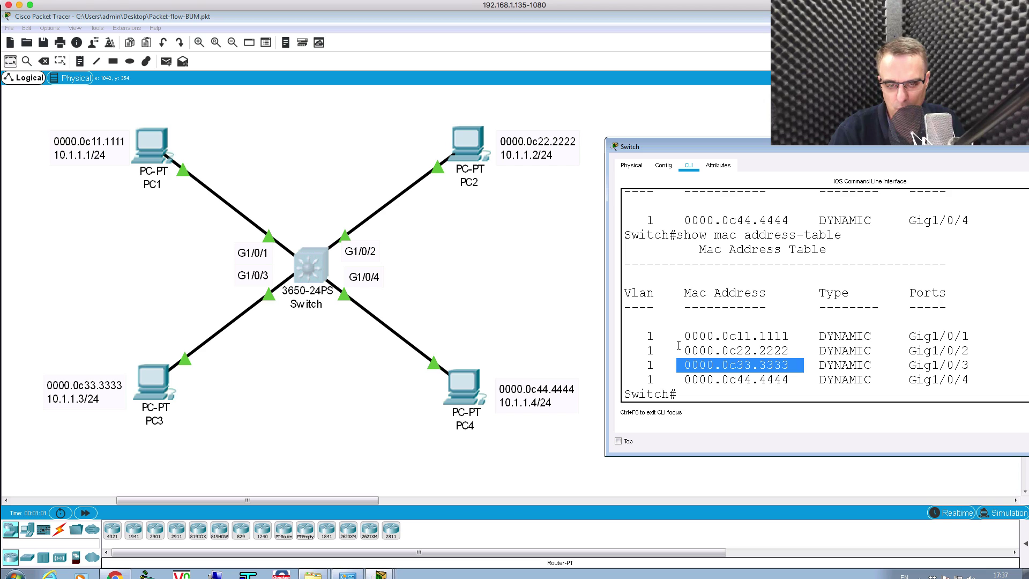
drag(677, 350, 824, 351)
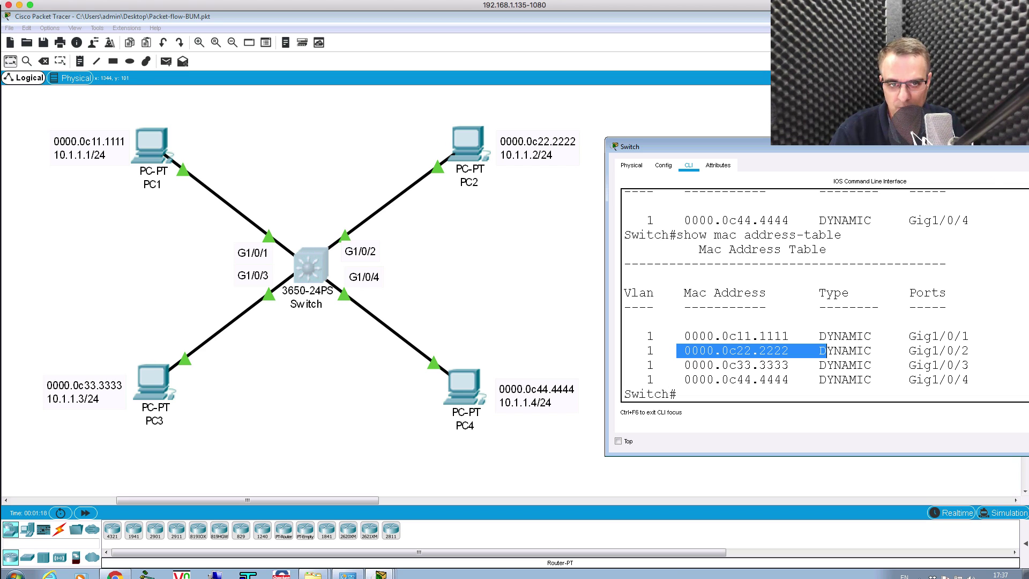
drag(886, 153, 756, 179)
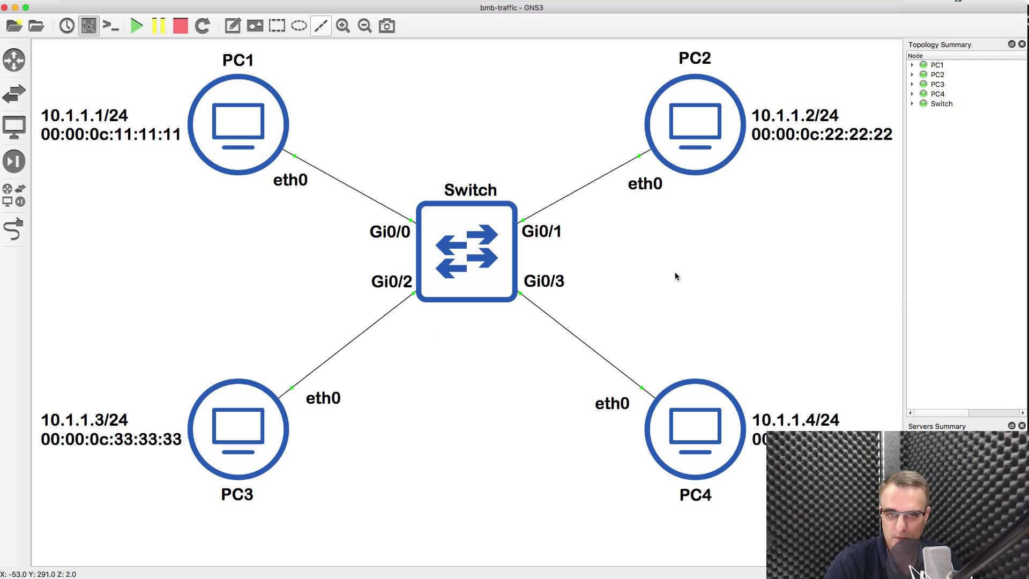
Step: Run ifconfig in PC2's console, check eth0's hardware and IP addresses, and return to the topology
right_click(288, 574)
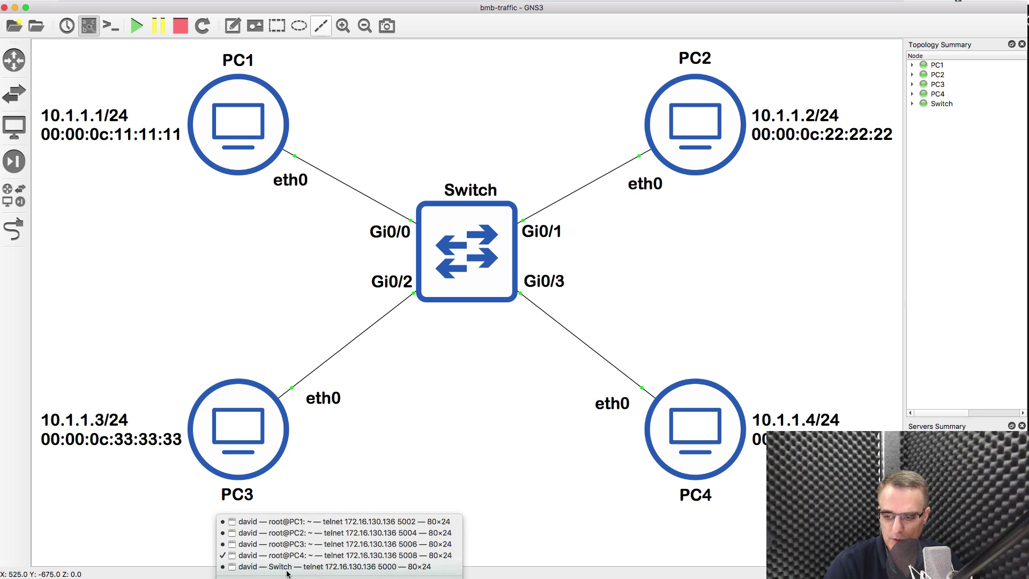
click(299, 532)
key(Return)
key(Return)
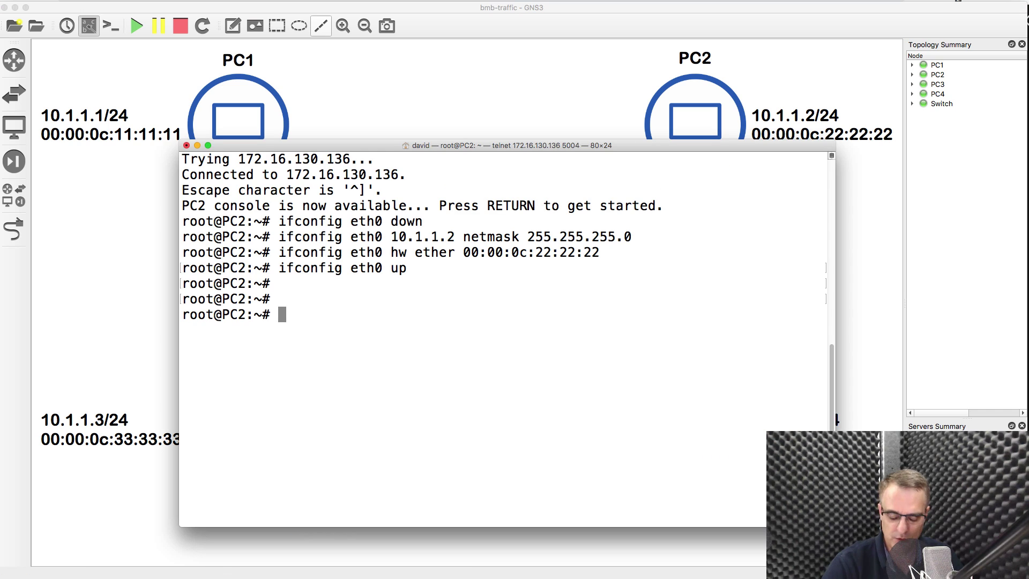
text(i)
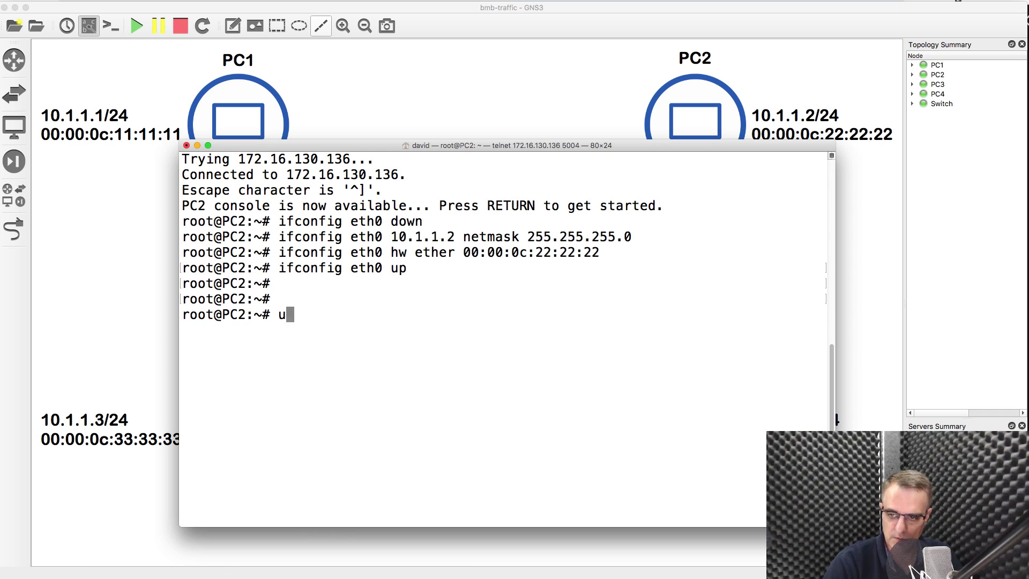
text(fconfig)
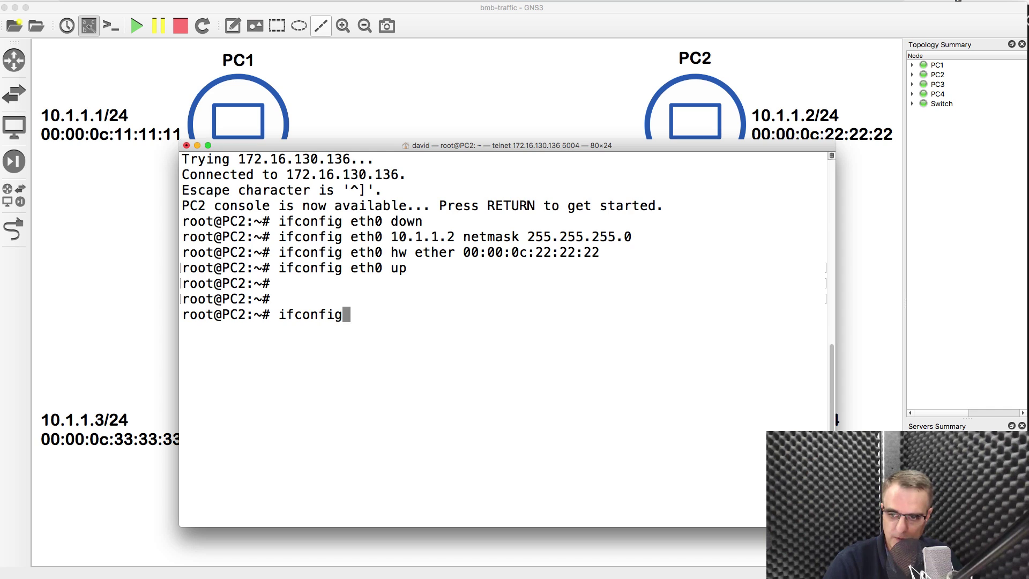
key(Return)
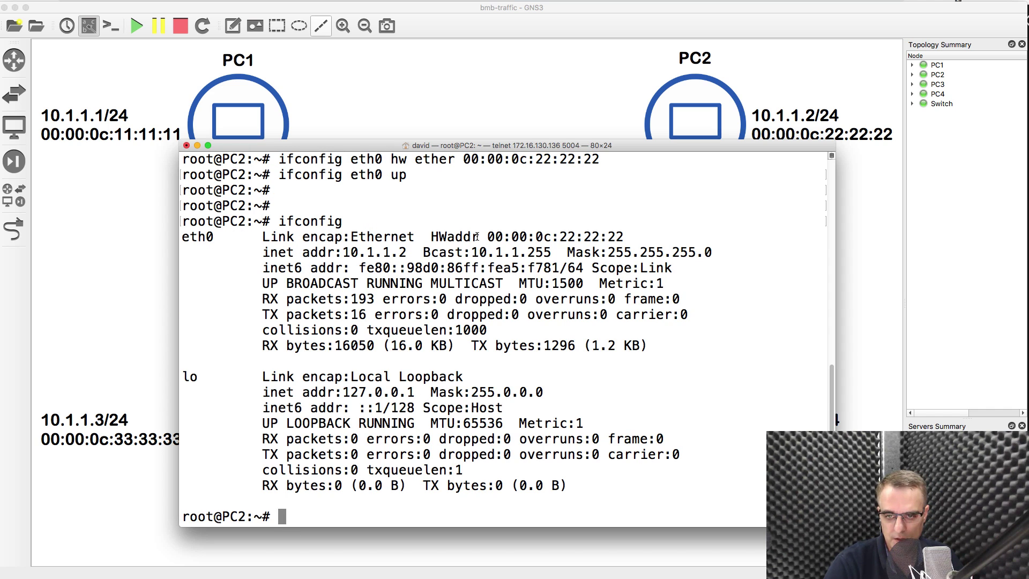
drag(477, 237, 628, 239)
drag(409, 251, 322, 254)
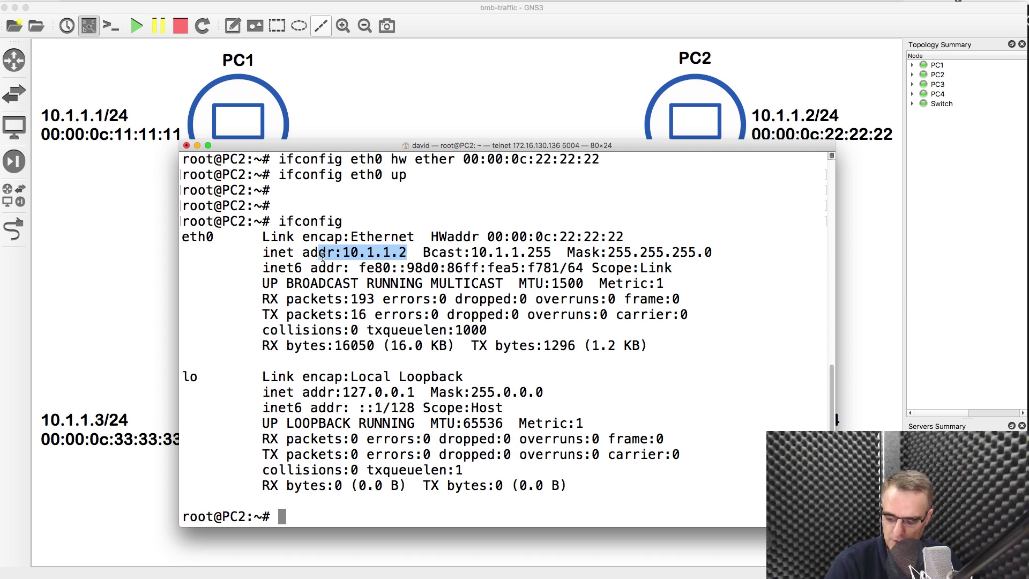
click(395, 42)
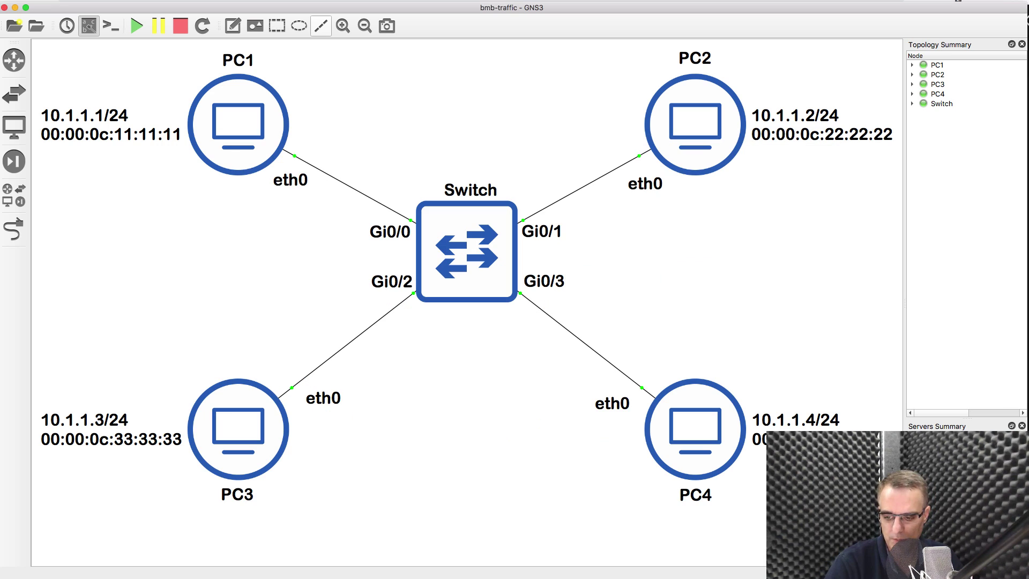
Step: Run ifconfig in PC4's console, check eth0's hardware and IP addresses, and return to the topology
right_click(338, 576)
click(325, 556)
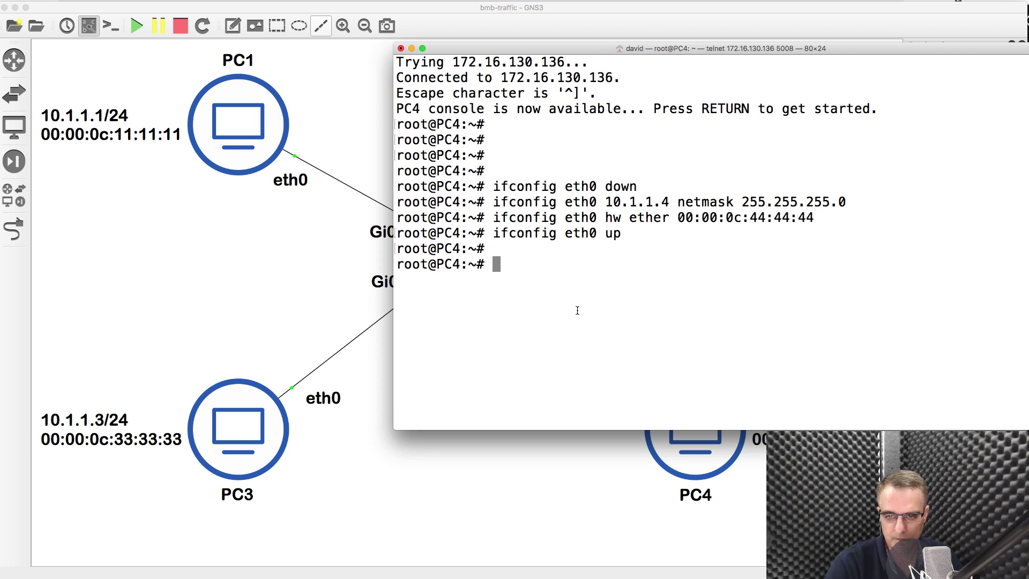
key(Return)
text(ifconfig)
key(Return)
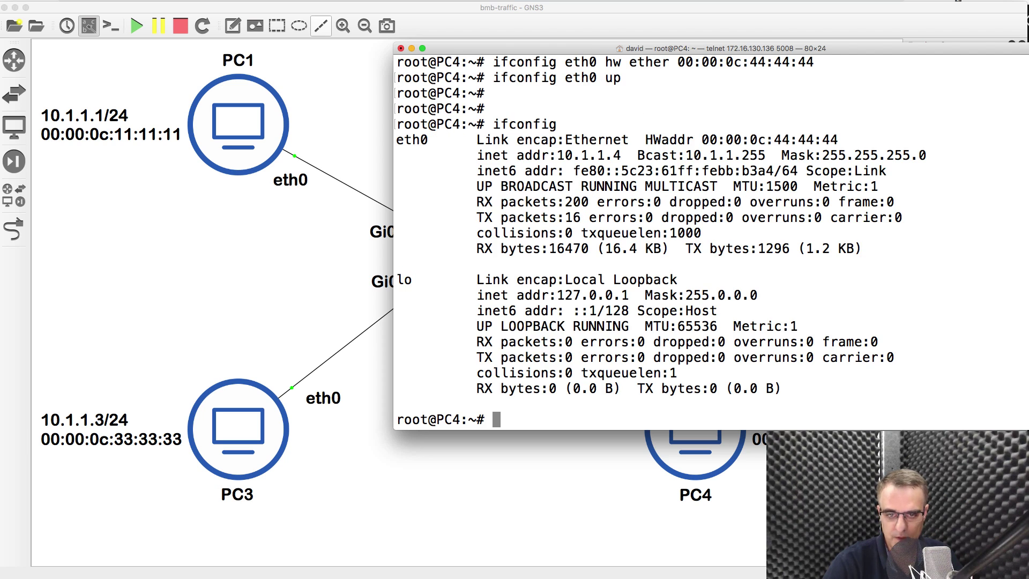
drag(744, 135, 842, 135)
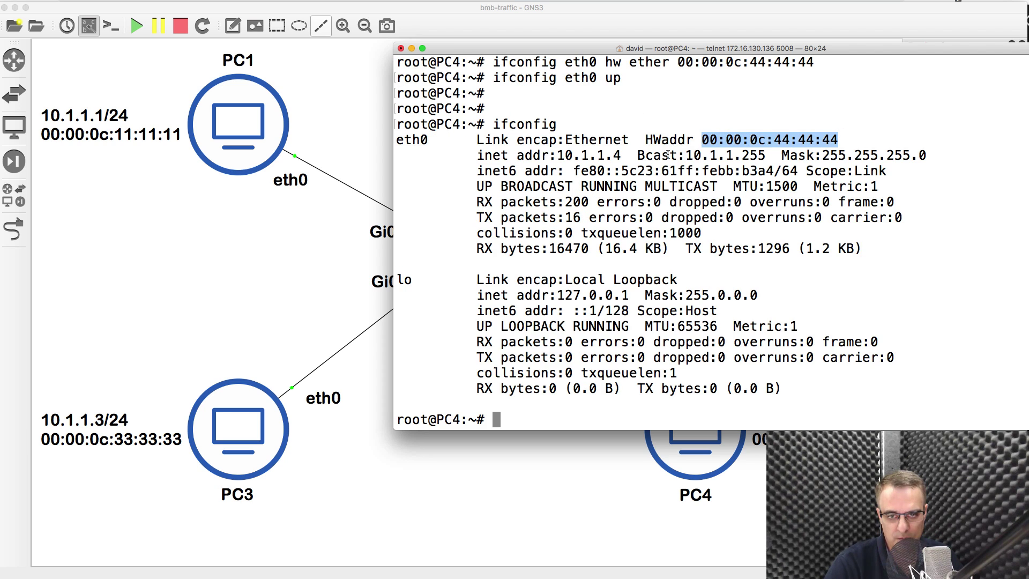
drag(622, 158, 512, 153)
click(279, 260)
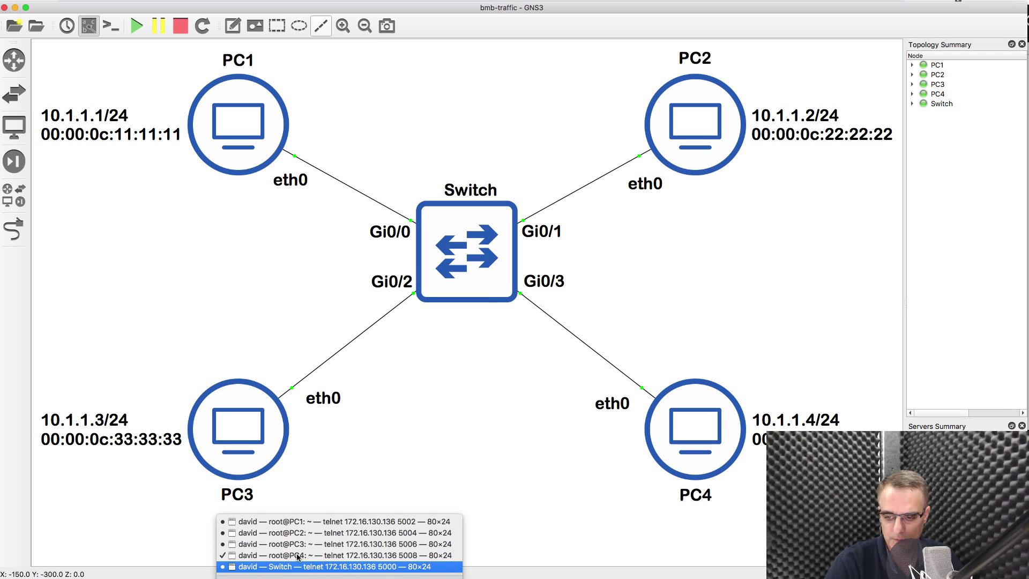
Step: Enter privileged mode in the switch's console and display its MAC address table
click(300, 562)
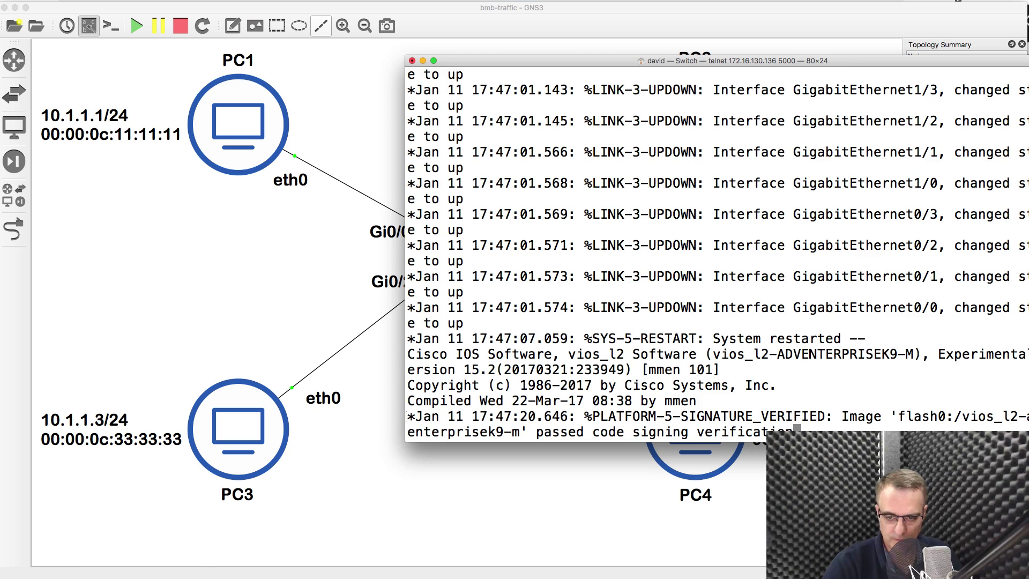
key(Return)
key(Return)
key(Return)
text(en)
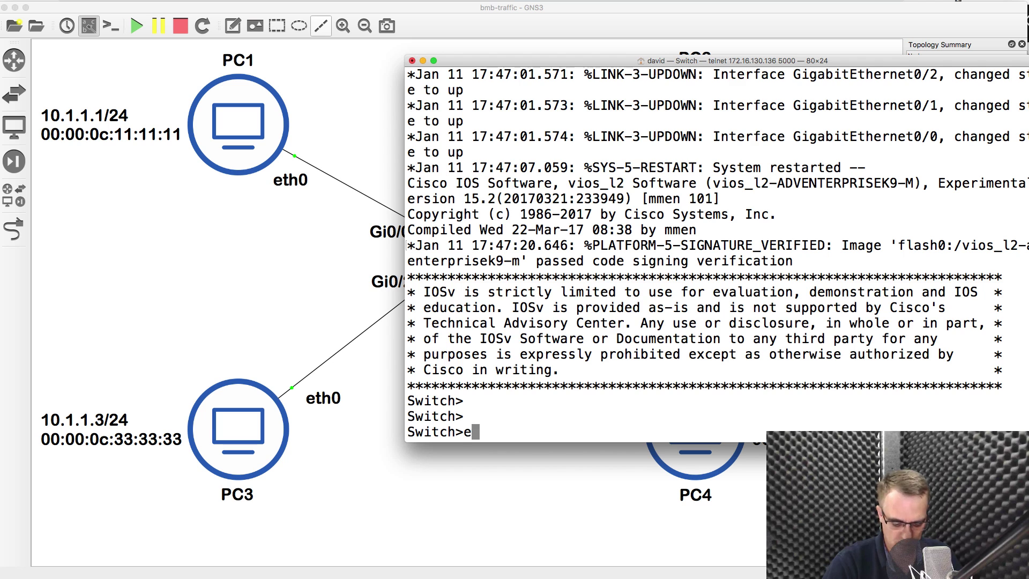
key(Return)
text(sh mac ad)
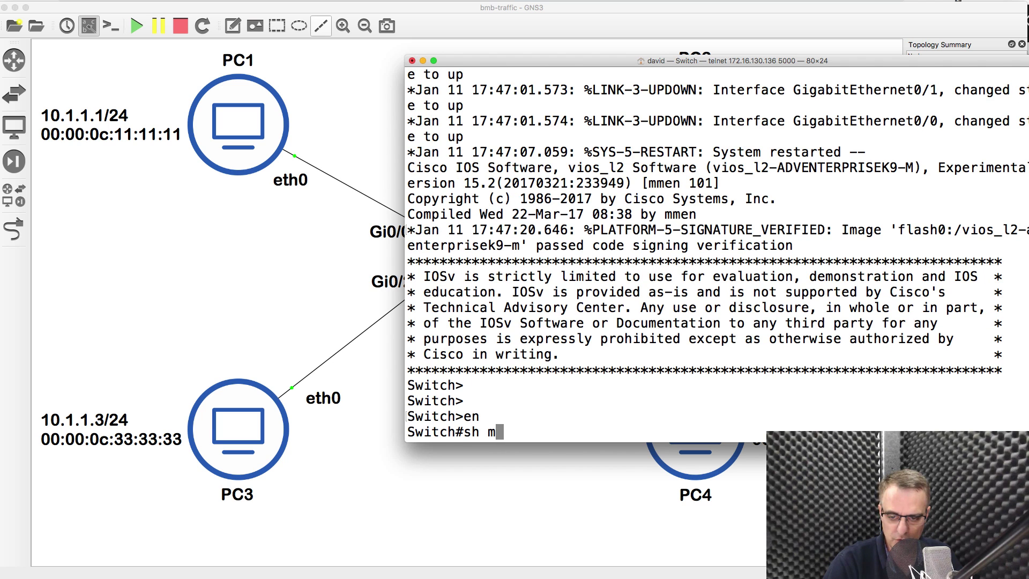
key(Tab)
key(Return)
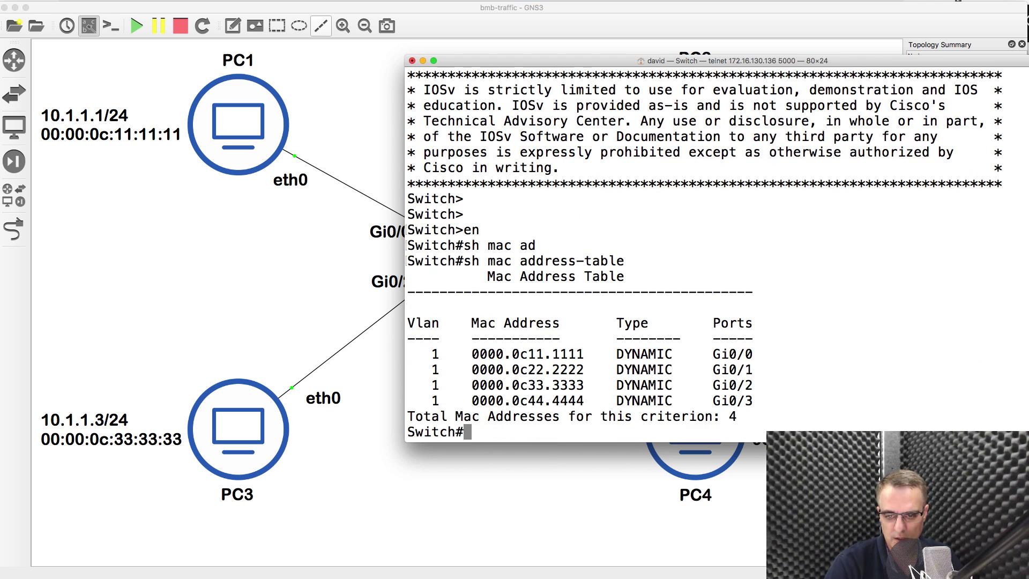
drag(648, 68, 352, 147)
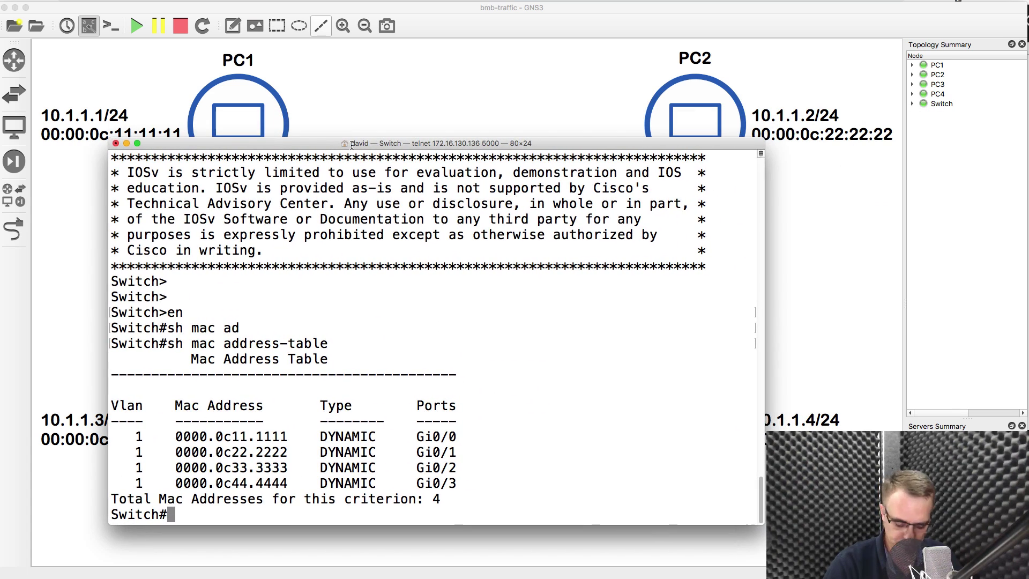
Step: Look up the options for clearing the switch's MAC address table and clear the dynamic entry for 0000.0c11.1111
text(clear mac ad)
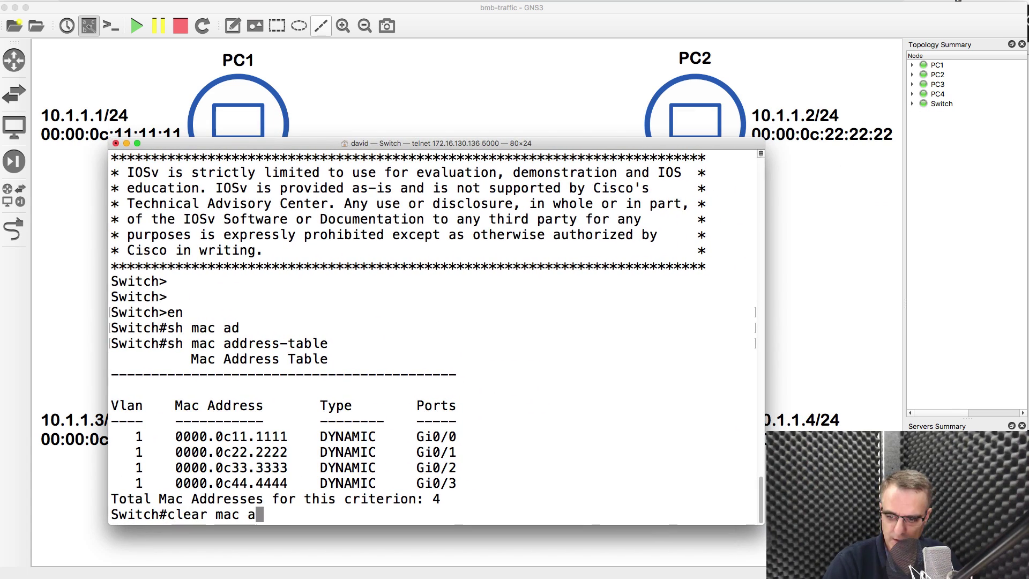
key(Tab)
text(?)
text(ddress-table)
key(Tab)
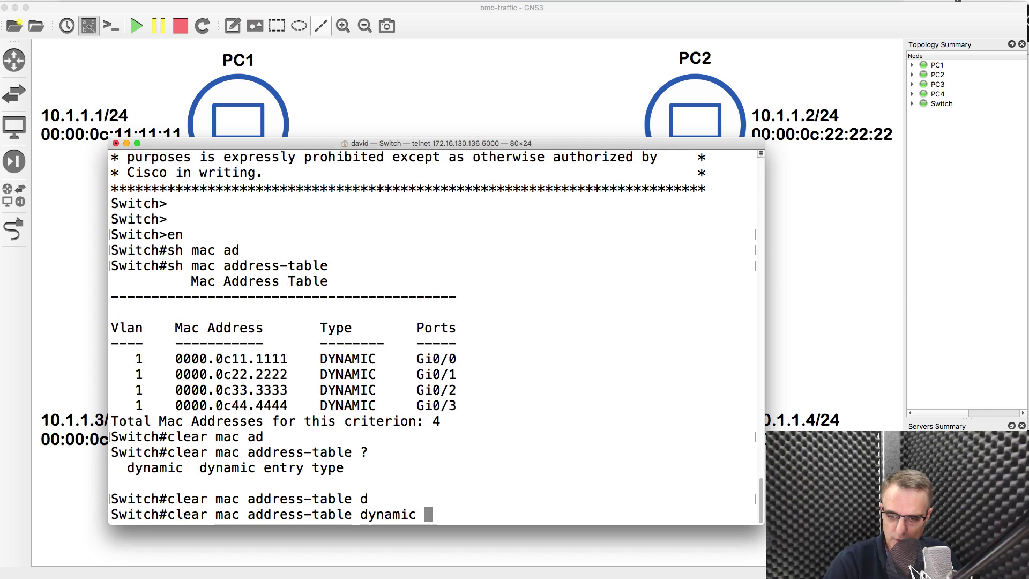
text(?ad)
key(Tab)
drag(288, 247, 158, 244)
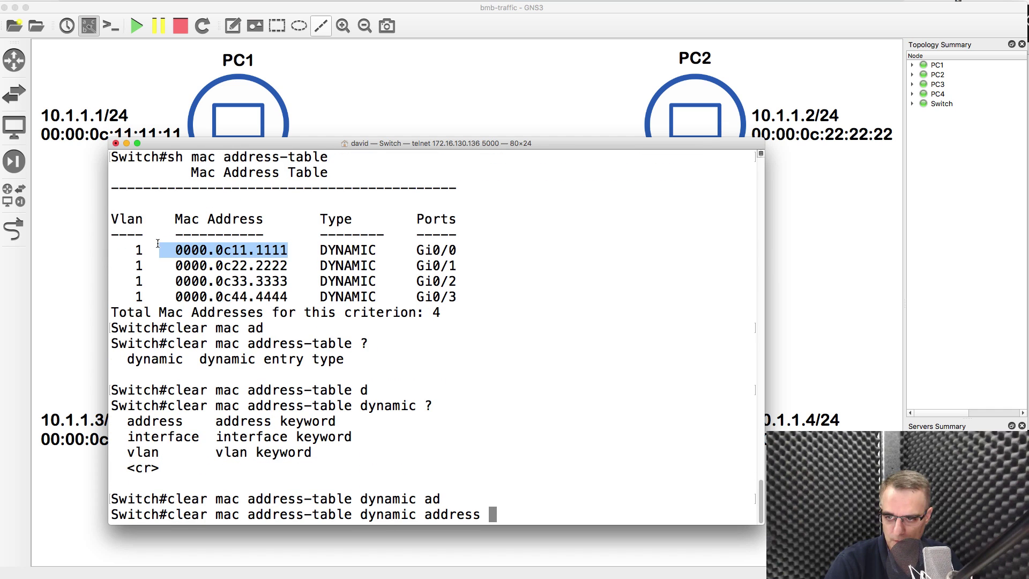
key(super+c)
key(super+v)
key(Return)
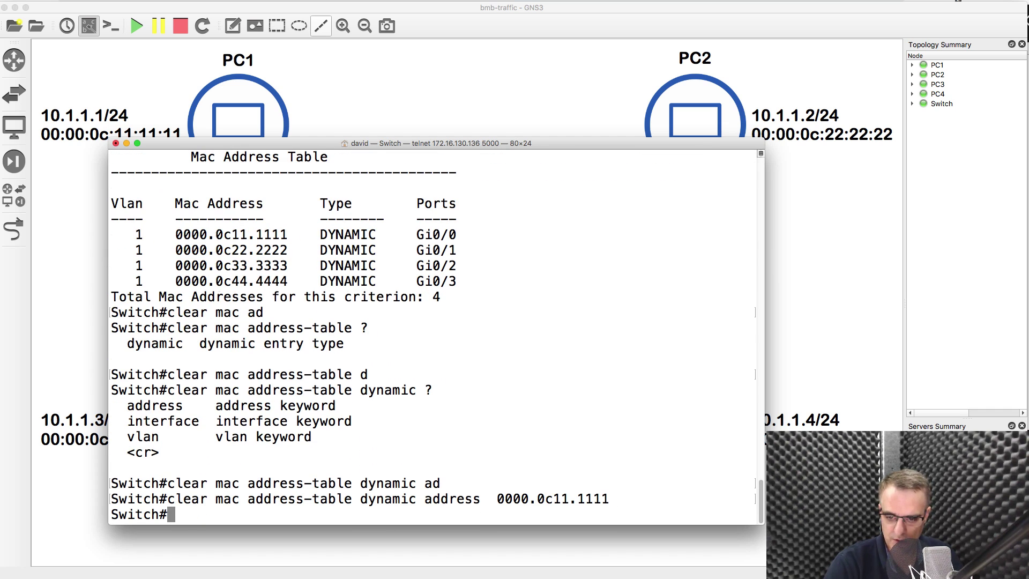
Step: Clear the dynamic MAC address entry for 0000.0c22.2222 on the switch, reusing the previous clear command
key(Up)
key(BackSpace)
key(BackSpace)
key(BackSpace)
key(BackSpace)
key(BackSpace)
key(BackSpace)
key(BackSpace)
key(BackSpace)
key(BackSpace)
key(BackSpace)
key(BackSpace)
key(BackSpace)
key(BackSpace)
key(BackSpace)
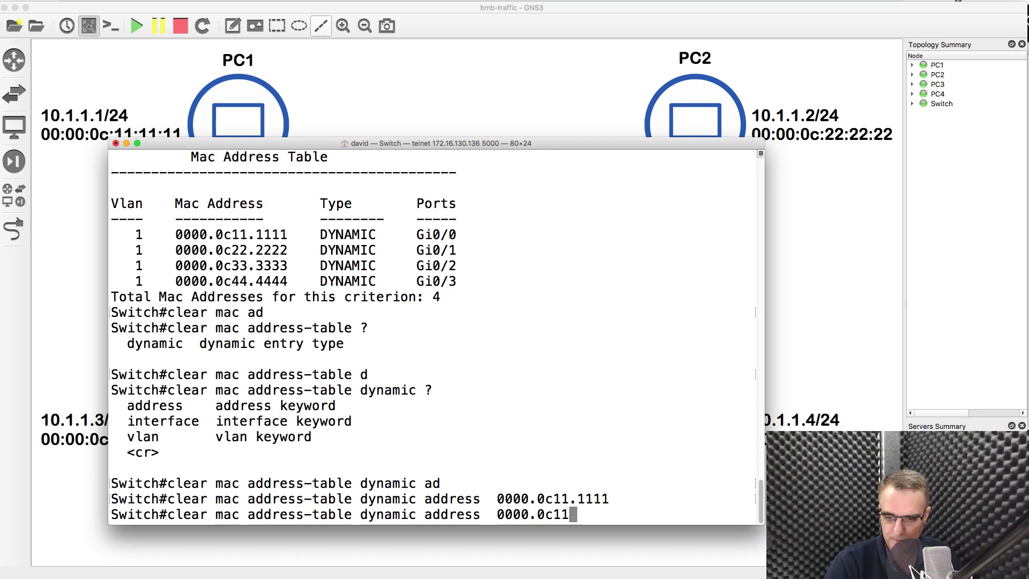
drag(288, 250, 177, 252)
key(super+c)
key(super+v)
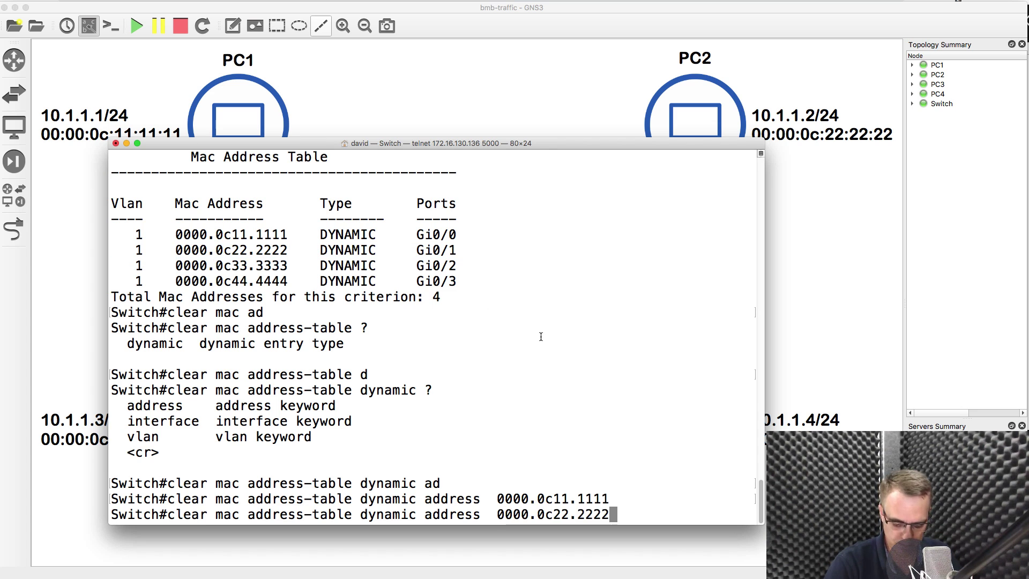
key(Return)
Step: Clear the dynamic MAC address entry for 0000.0c44.4444 on the switch
key(Up)
key(BackSpace)
key(BackSpace)
key(BackSpace)
key(BackSpace)
key(BackSpace)
key(BackSpace)
key(BackSpace)
key(BackSpace)
key(BackSpace)
key(BackSpace)
key(BackSpace)
key(BackSpace)
key(BackSpace)
key(BackSpace)
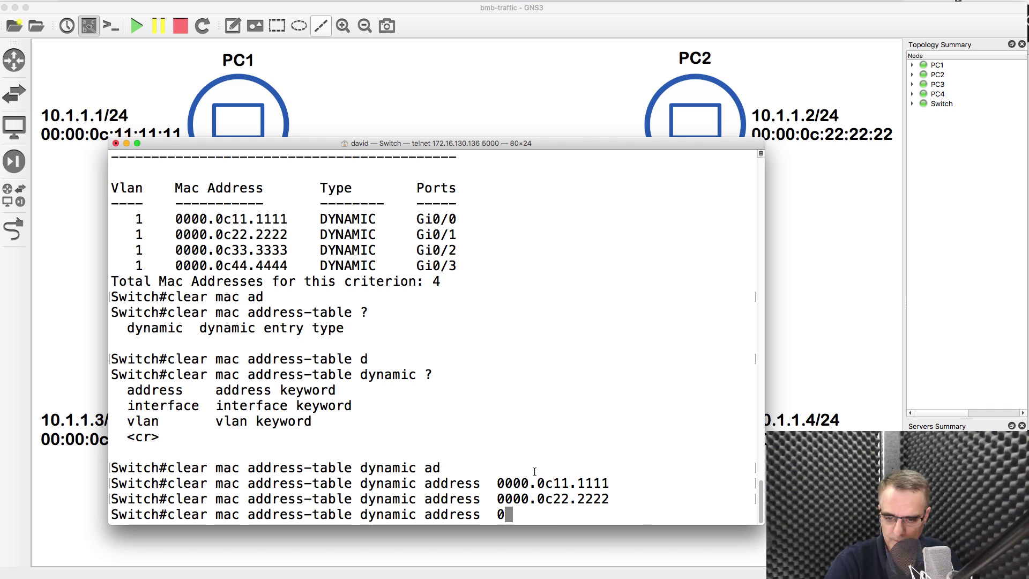
right_click(554, 452)
click(574, 464)
key(Return)
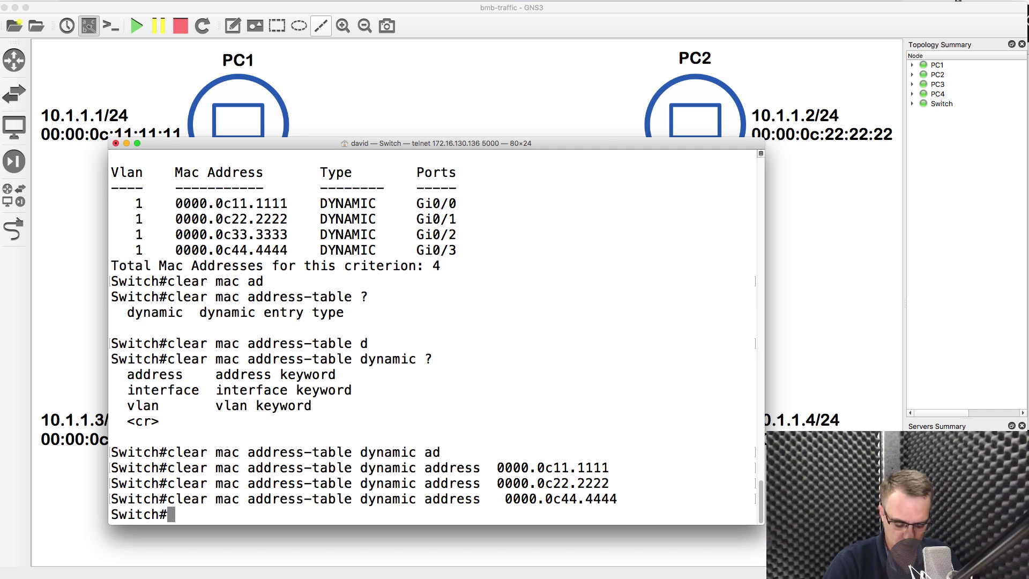
Step: Display the switch's MAC address table and compare it with the table image in the Twitter question post
text(sh mac ad)
key(Tab)
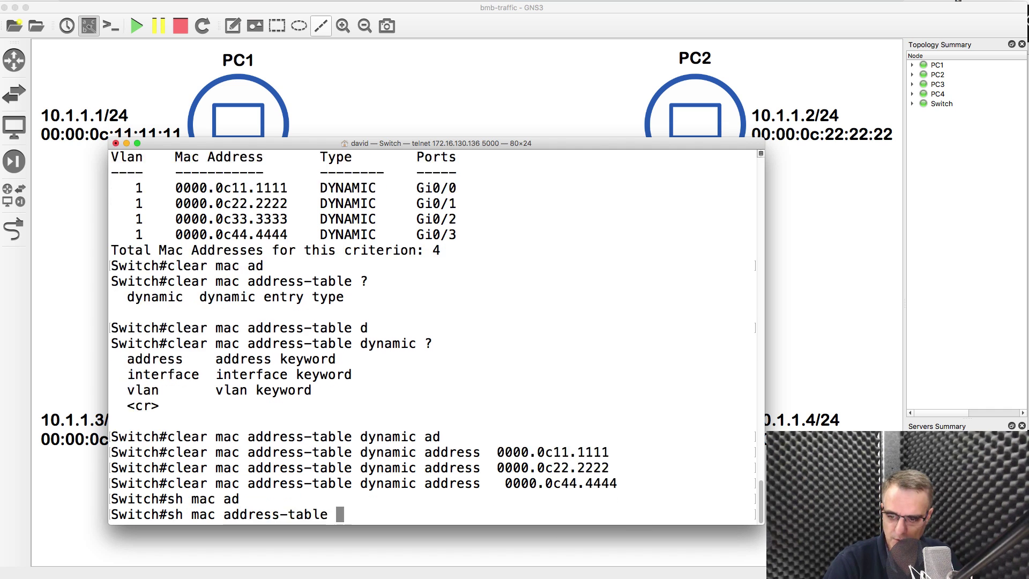
key(Return)
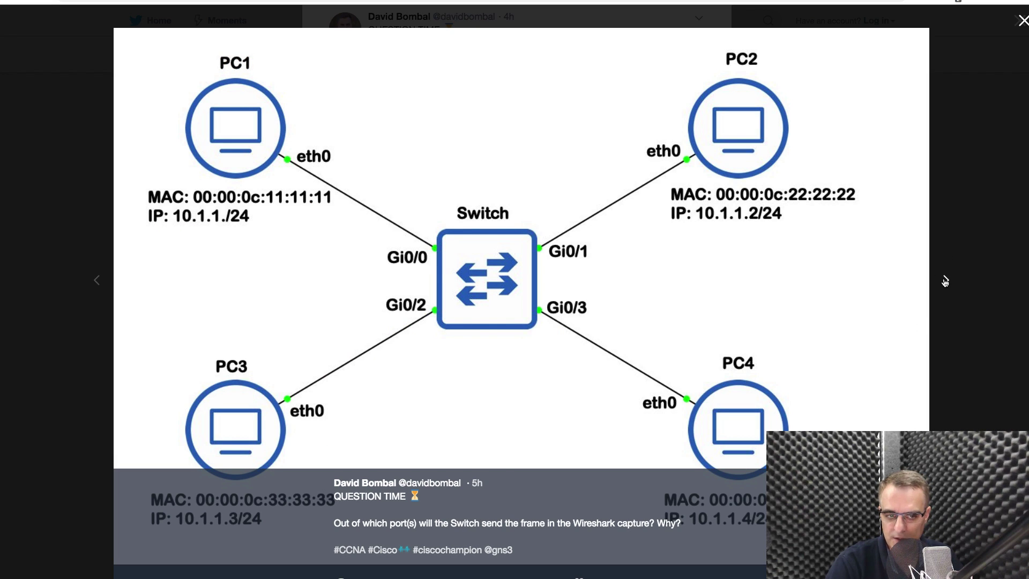
click(945, 282)
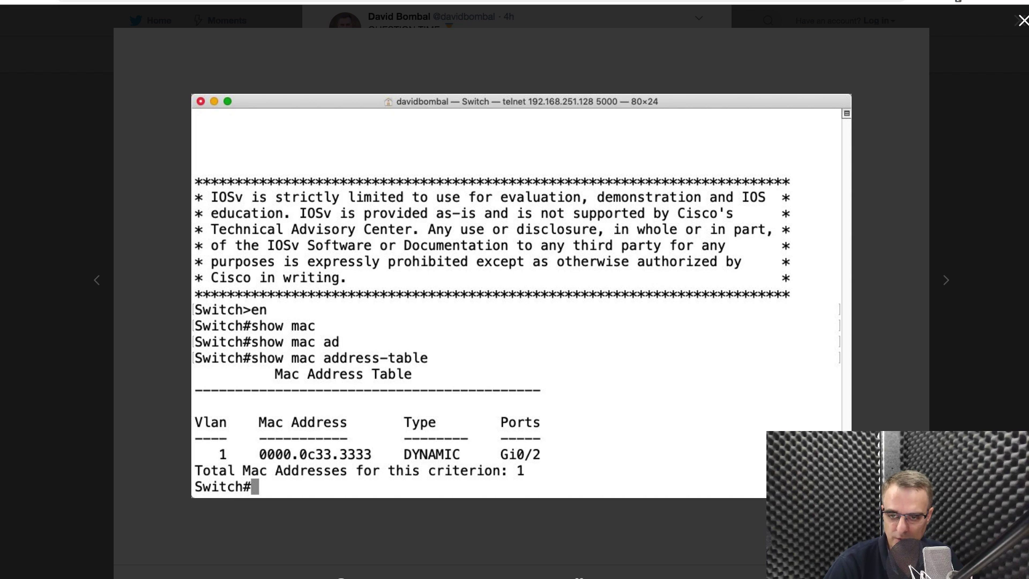
click(471, 333)
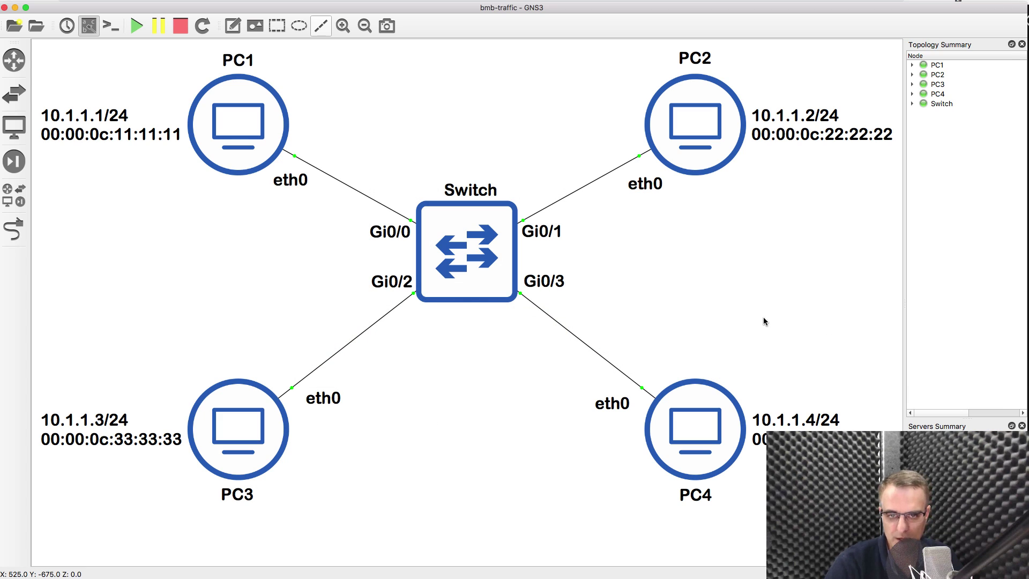
Step: Ping 10.1.1.4 from PC2's console, stop the ping after a few replies, and return to the topology
right_click(339, 577)
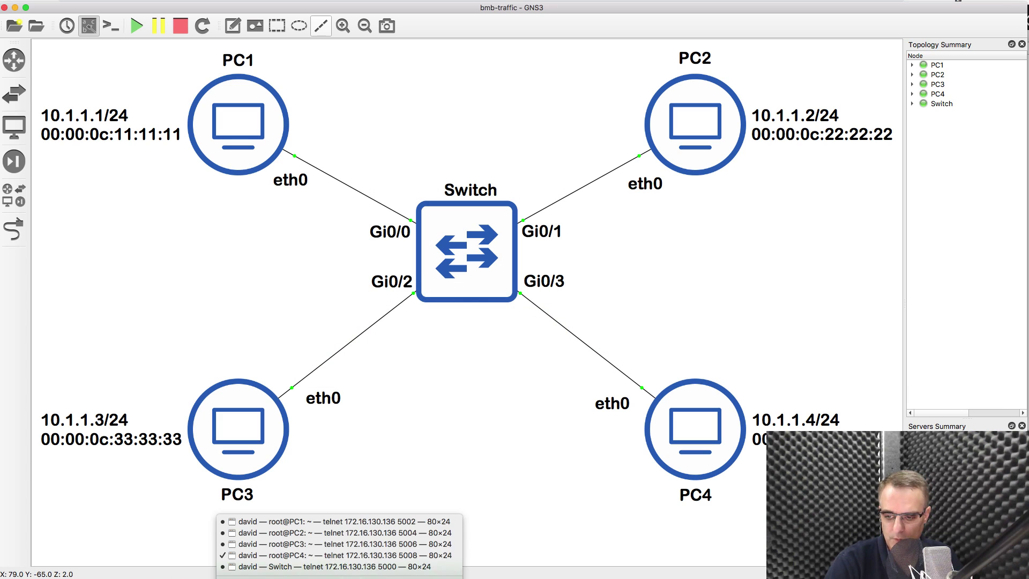
click(288, 533)
text(ot@PC2:~# p)
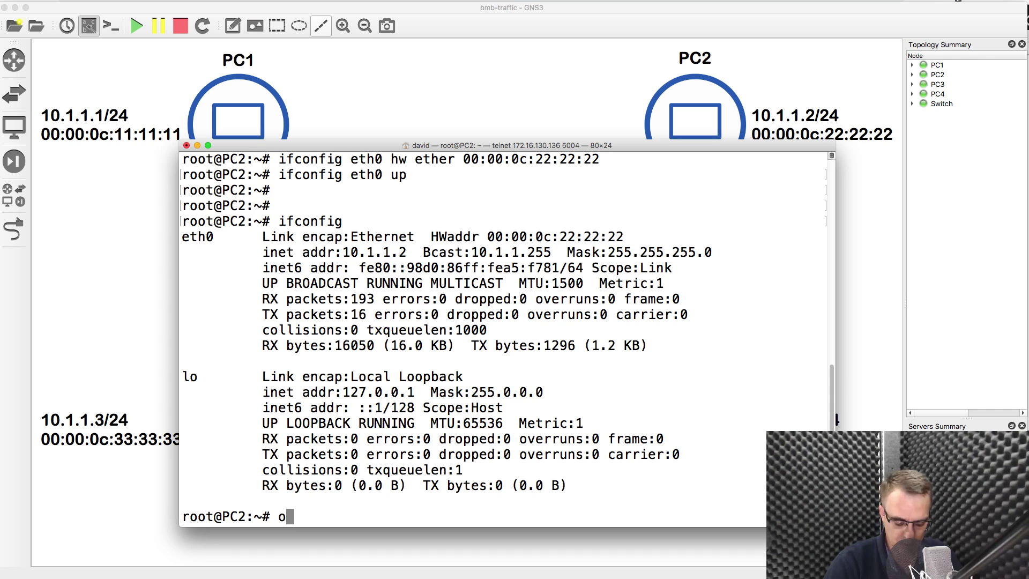
text(ing 10.1.1.4)
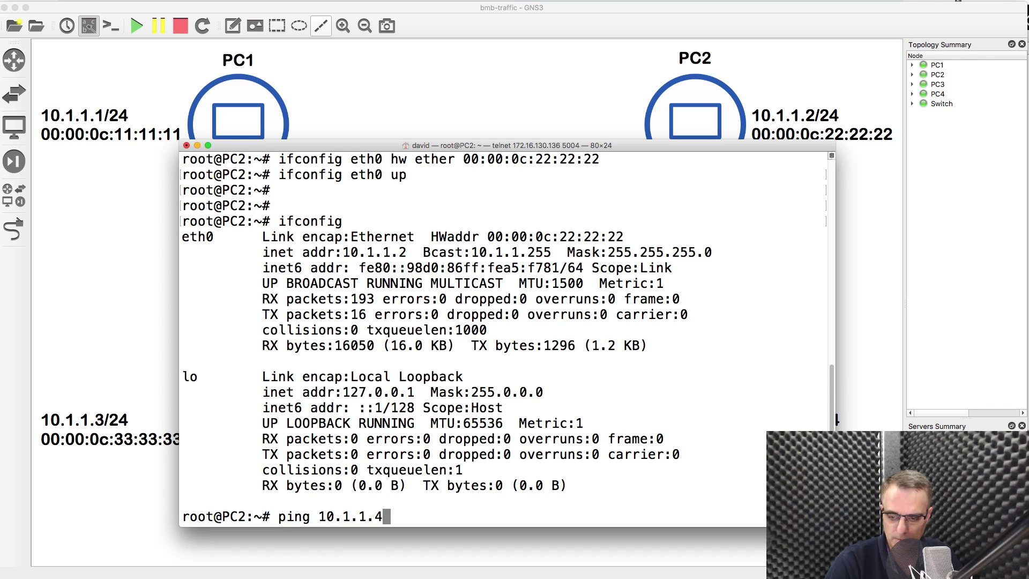
key(Return)
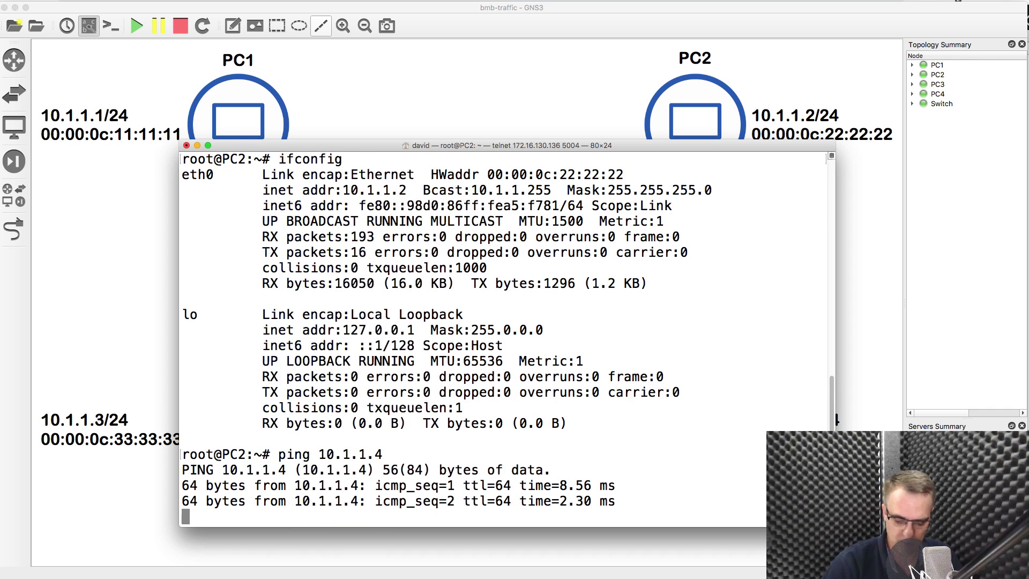
key(ctrl+c)
click(426, 129)
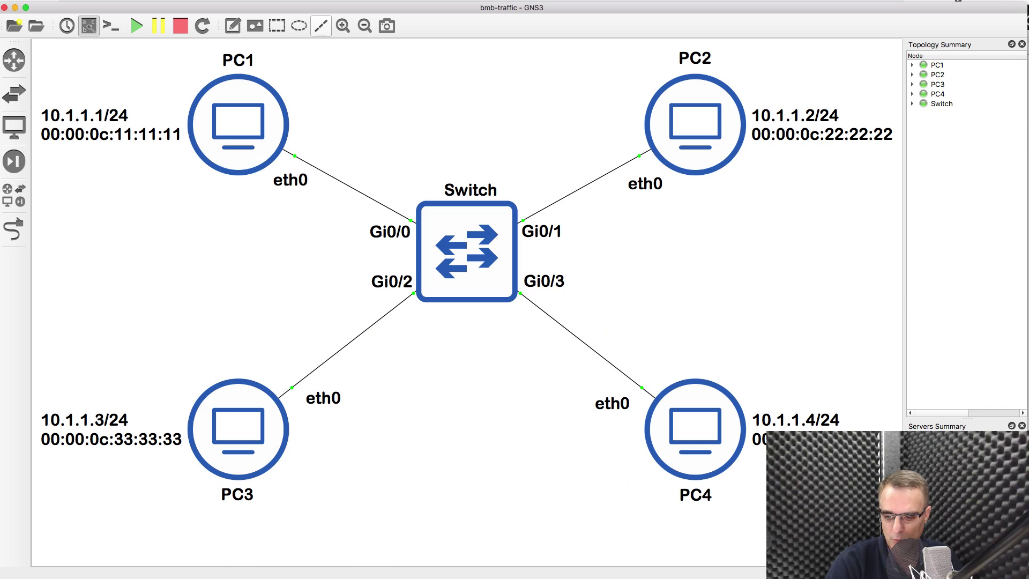
Step: Rerun the MAC address table display in the switch's console to check the entries learned from the ping
right_click(339, 578)
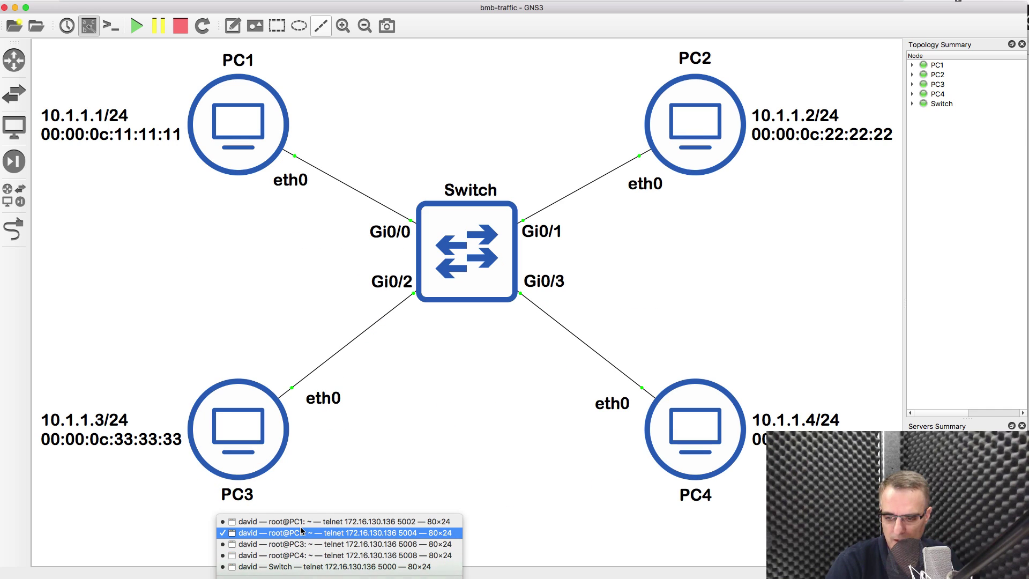
click(304, 567)
key(Up)
key(Return)
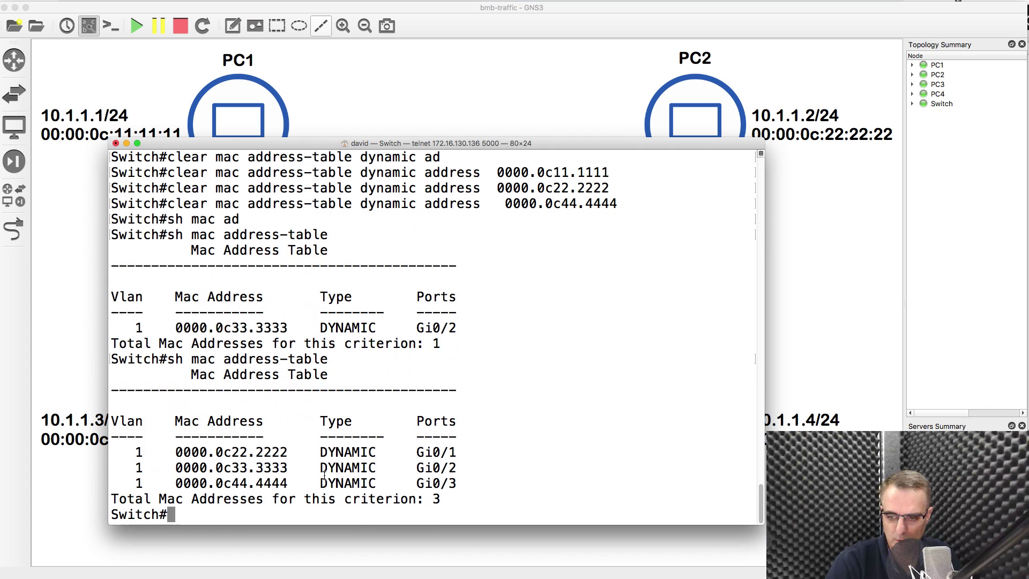
Step: Clear the dynamic MAC address entry 0000.0c44.4444 from the switch's table again
drag(168, 453, 673, 464)
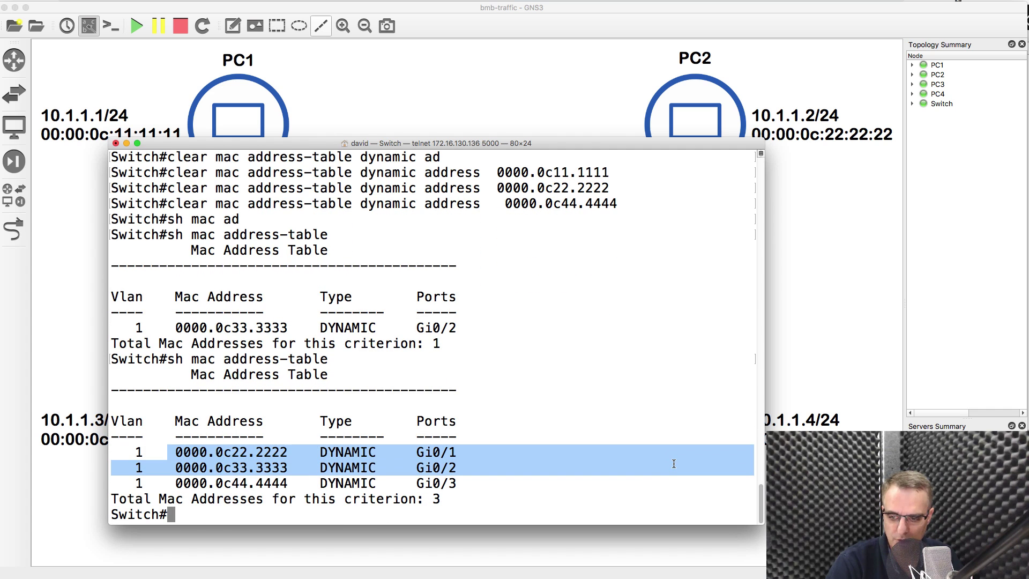
key(Up)
key(Up)
key(Up)
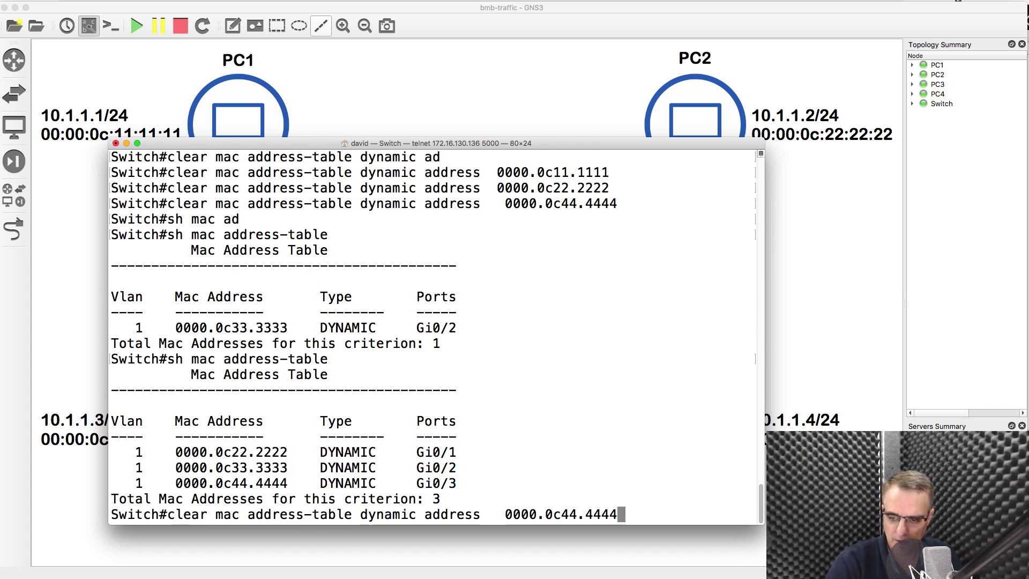
key(Up)
key(Down)
key(Return)
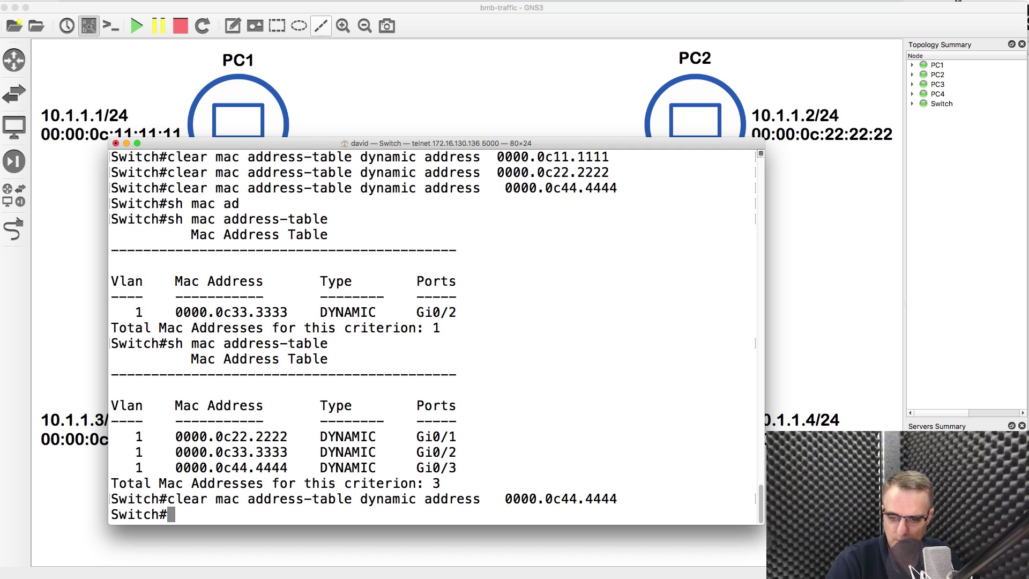
Step: Clear the dynamic MAC address entry 0000.0c22.2222 from the switch's table
key(Up)
key(Up)
key(Up)
key(Up)
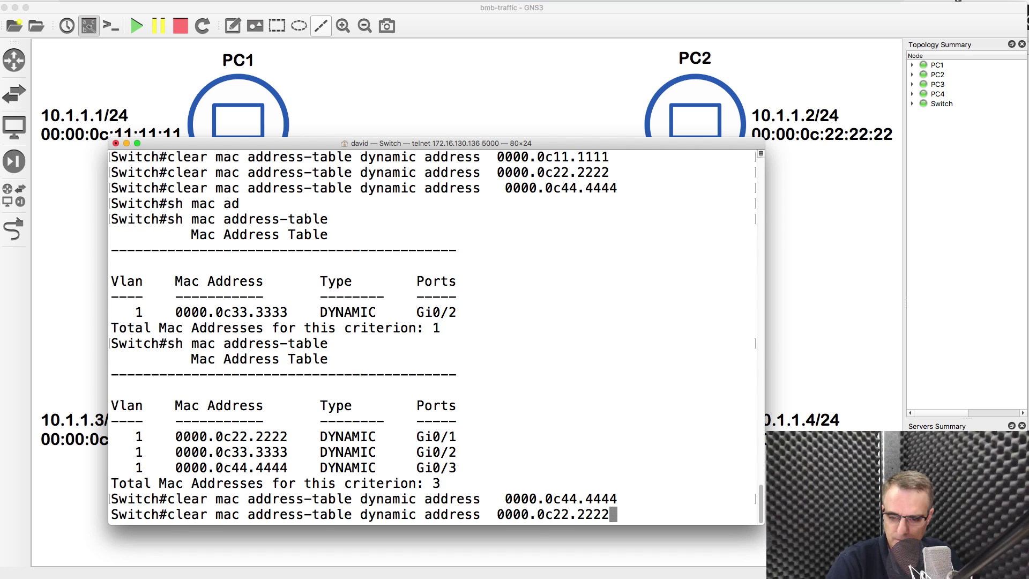
key(Return)
Step: Display the switch's MAC address table to check which entries remain after the clearing
key(Up)
key(Up)
key(Up)
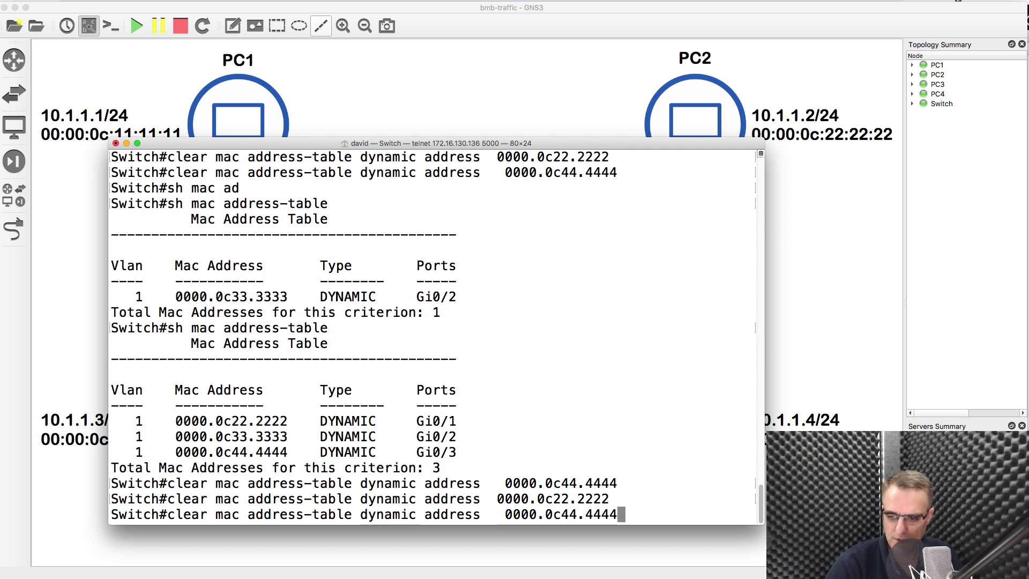
key(Return)
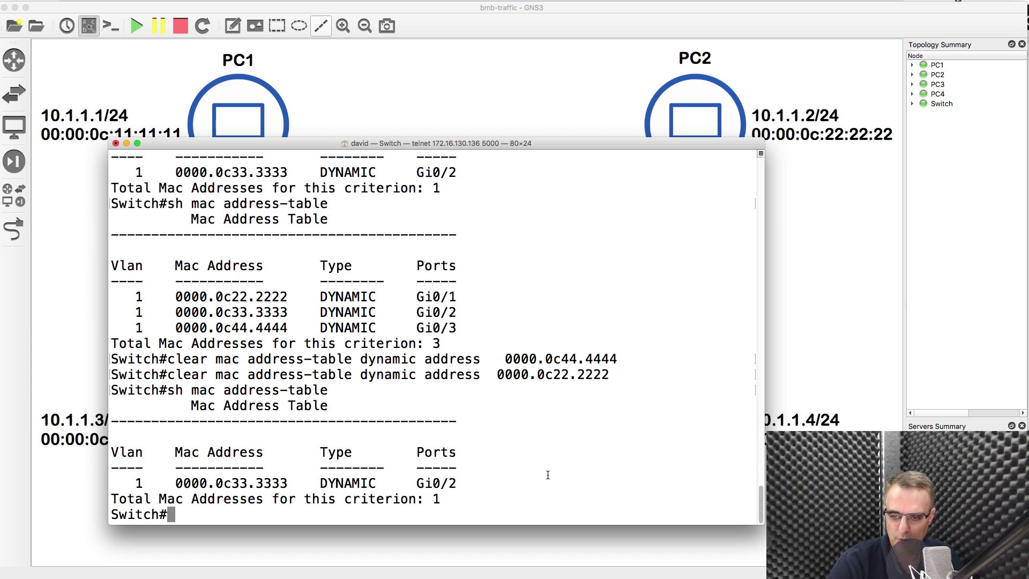
drag(547, 482, 86, 471)
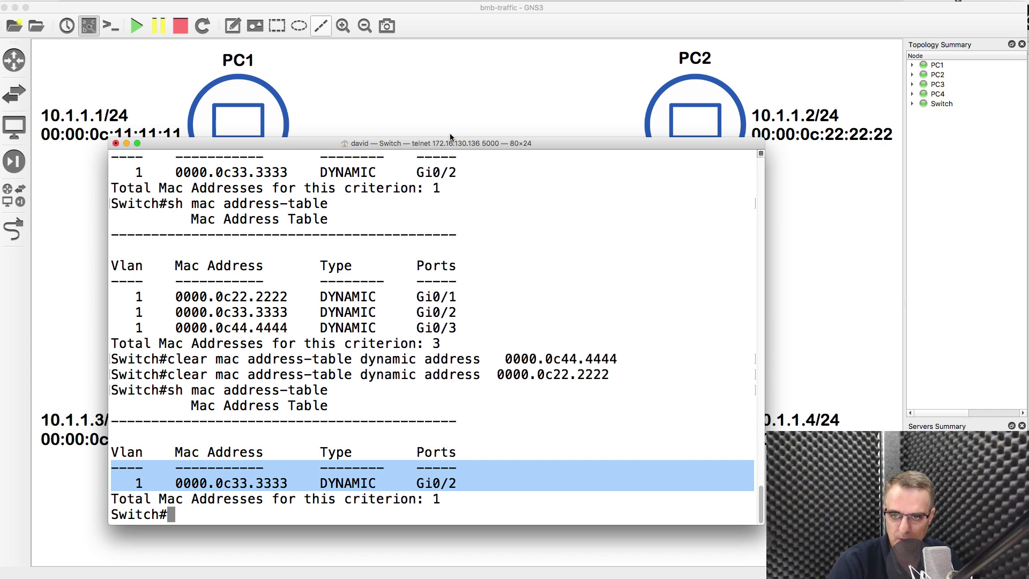
Step: Return to the topology and start a packet capture on the link between PC1 and the switch's Gi0/0
click(451, 112)
right_click(344, 184)
click(358, 192)
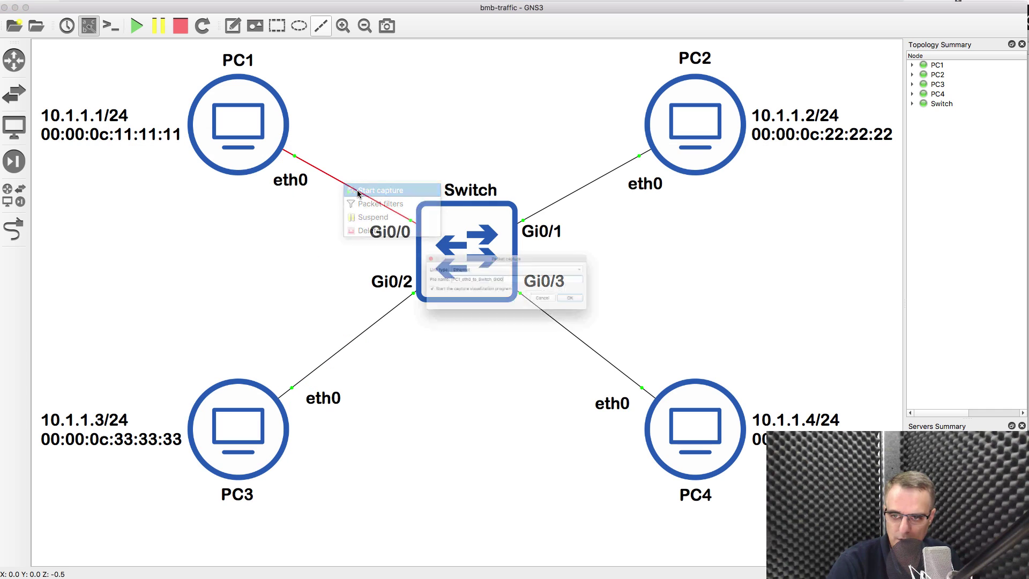
click(599, 303)
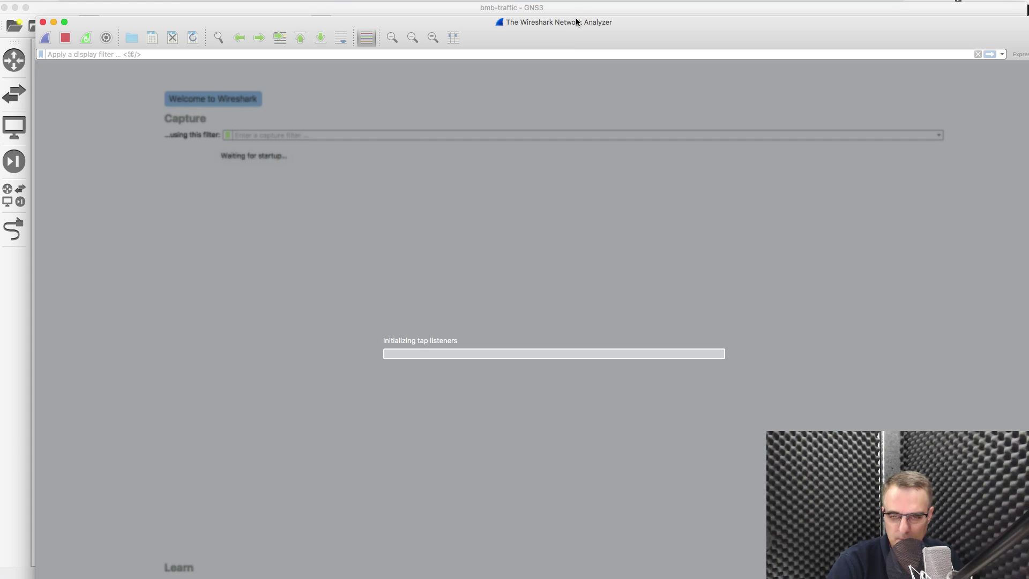
Step: Start a packet capture on the link between PC2 and the switch's Gi0/1
click(644, 8)
right_click(593, 185)
click(611, 203)
key(Return)
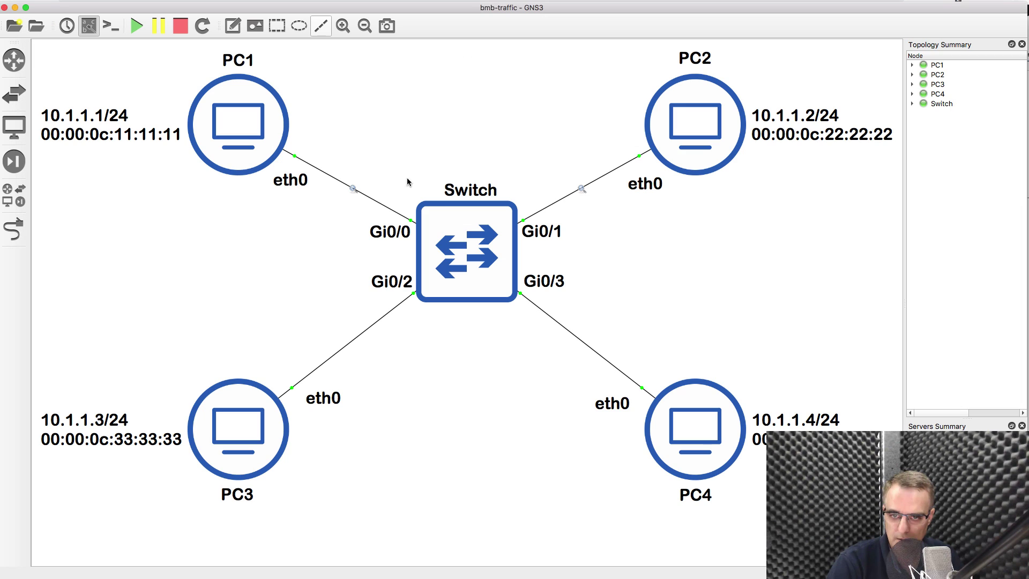
Step: Start a packet capture on the link between PC3 and the switch's Gi0/2, and return to the topology
right_click(356, 338)
click(386, 347)
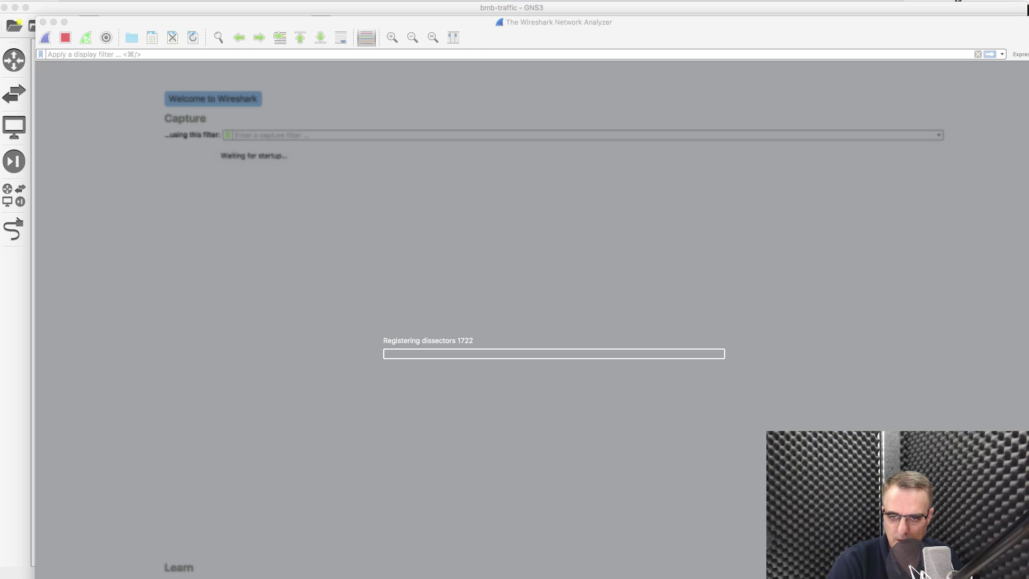
key(super+Tab)
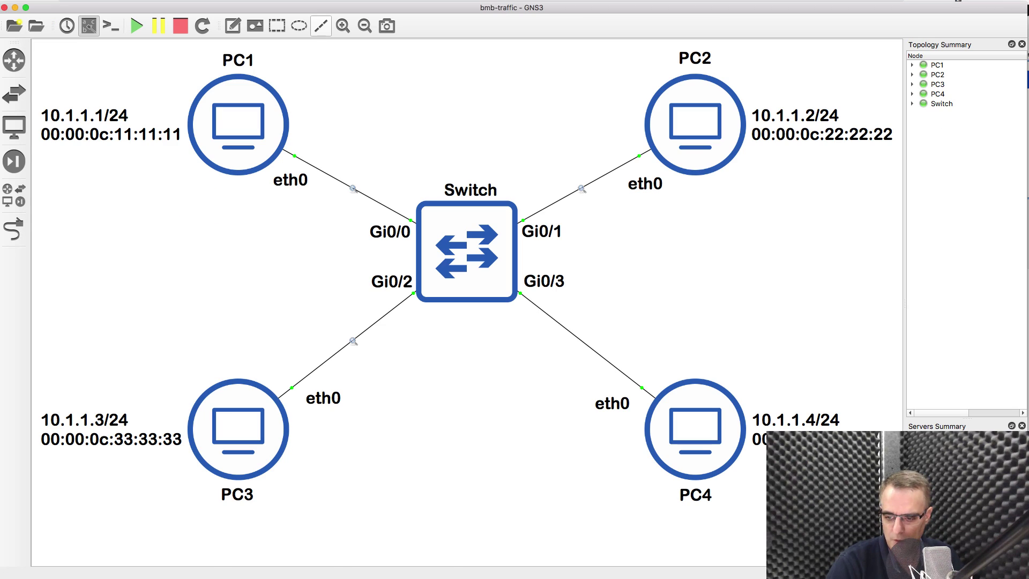
Step: Display the ARP cache in PC2's console to check for an entry for 10.1.1.4
right_click(291, 577)
click(311, 535)
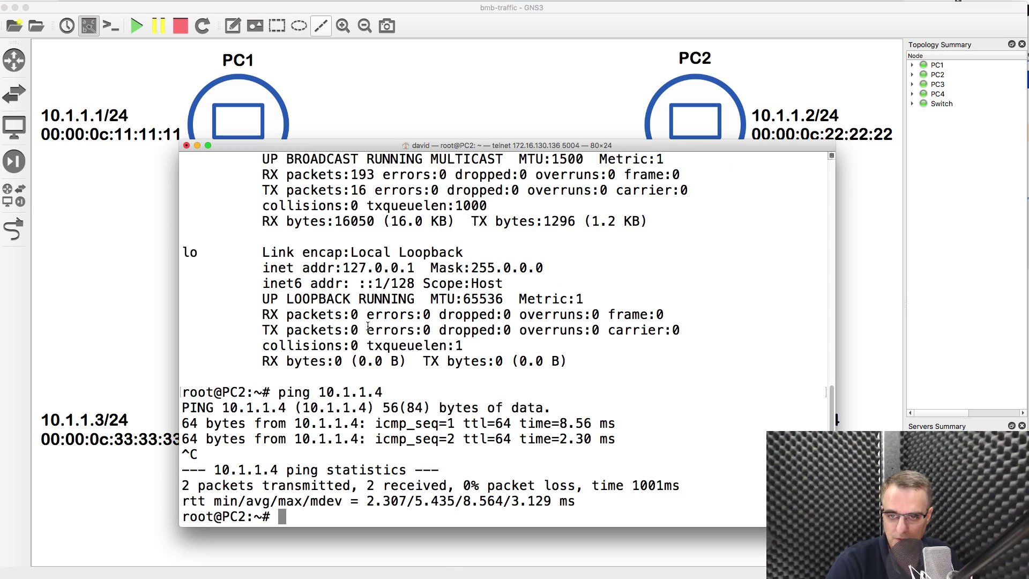
key(Return)
key(Return)
text(arp)
key(Return)
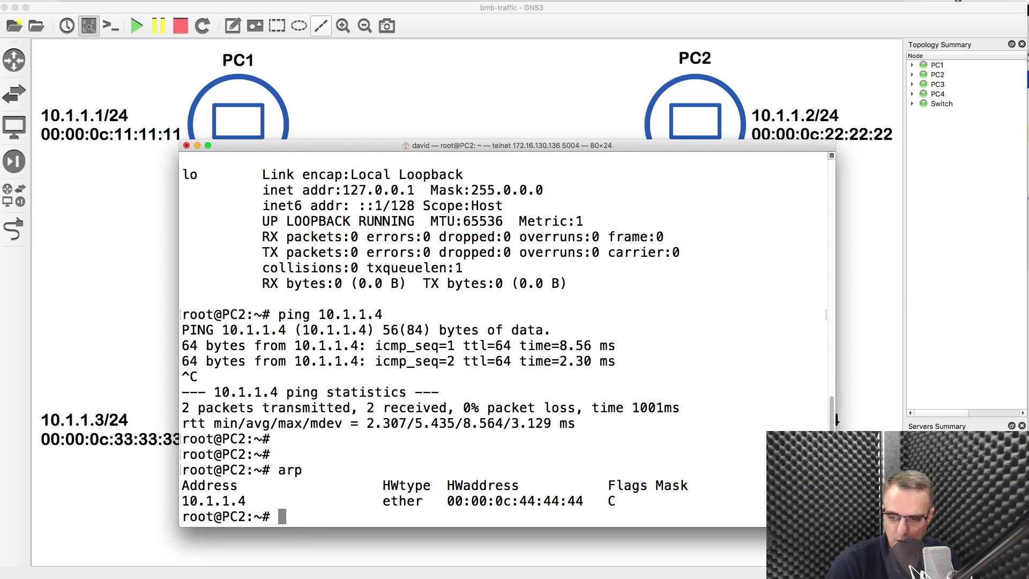
key(Up)
key(BackSpace)
key(BackSpace)
key(BackSpace)
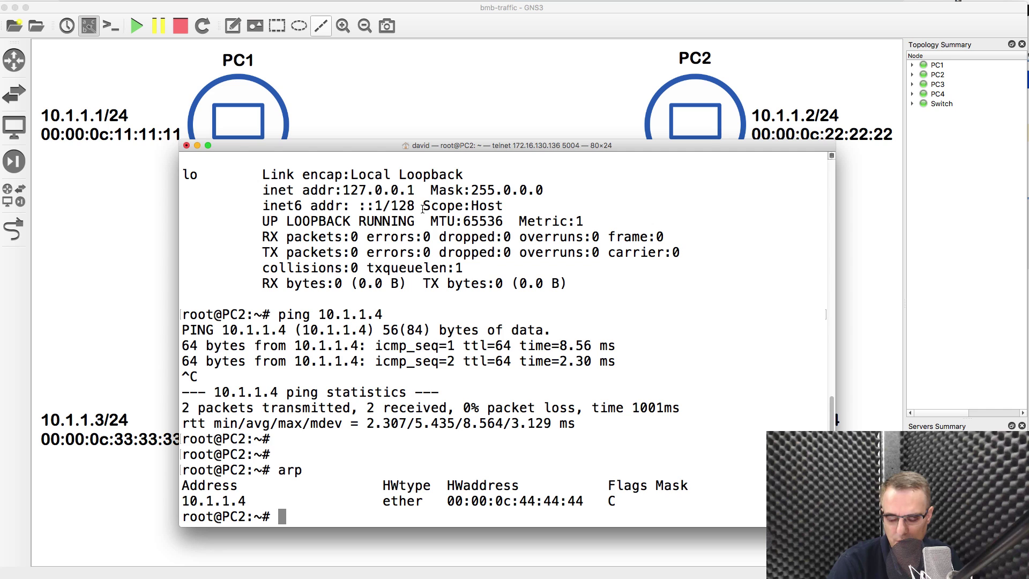
Step: Display the ARP cache in PC4's console to check for PC2's entry, and return to the topology
click(431, 102)
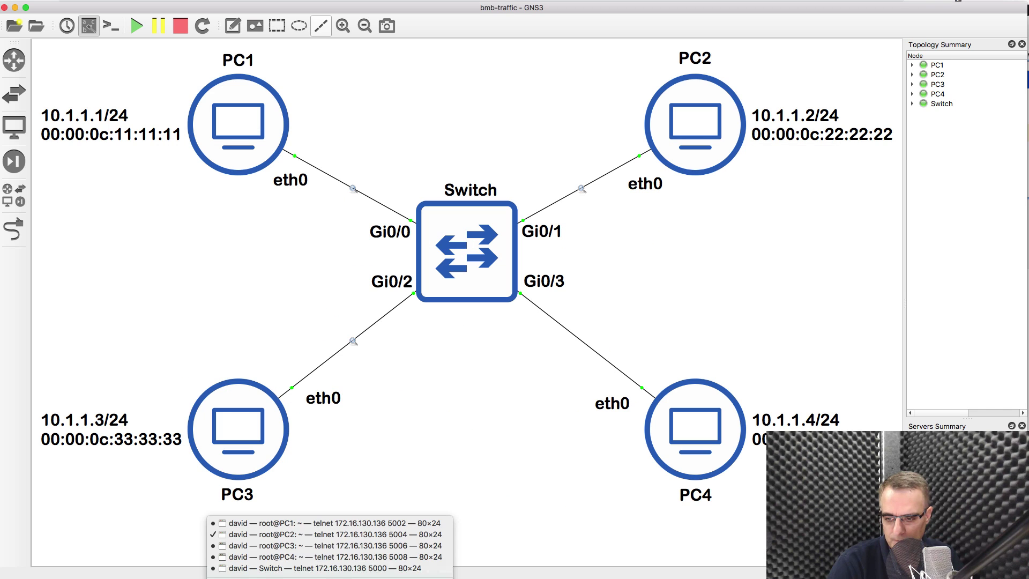
key(Down)
key(Down)
key(Return)
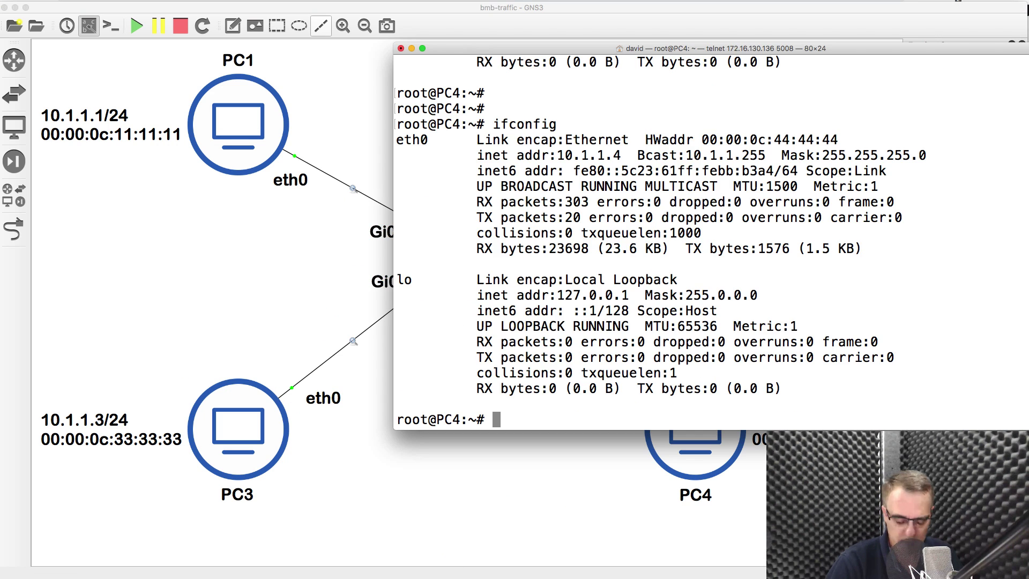
text(arp)
key(Return)
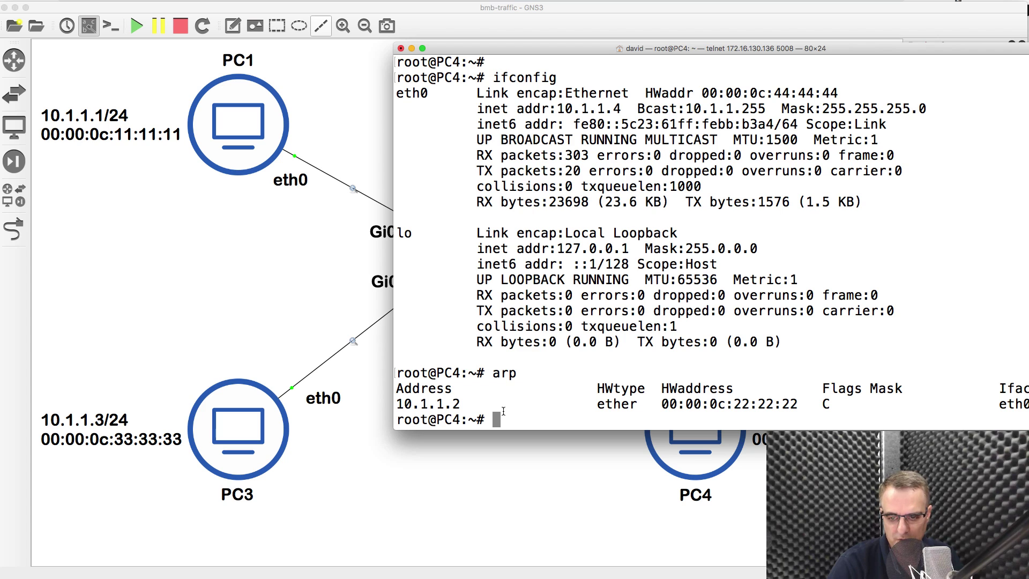
drag(499, 421, 391, 373)
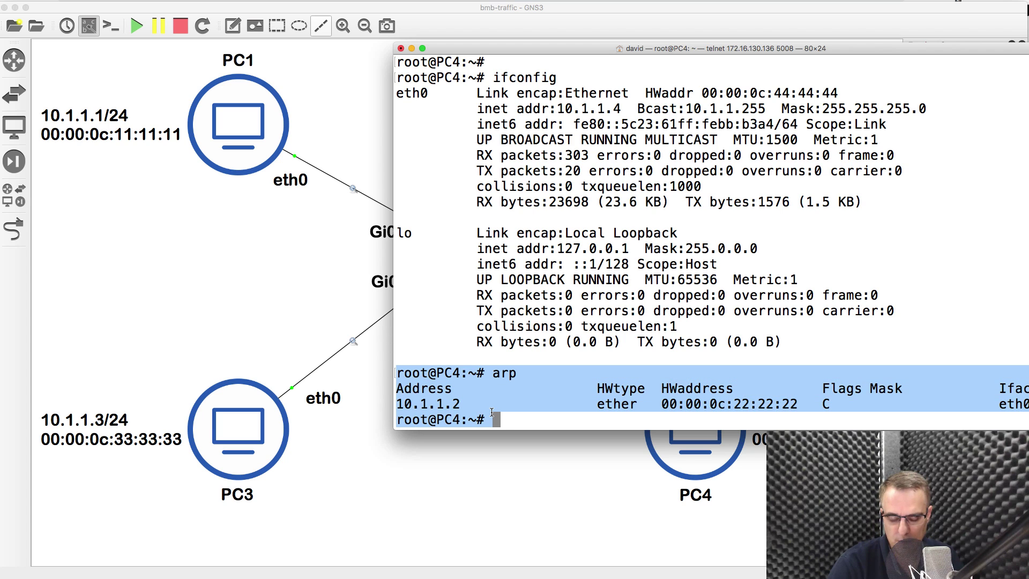
click(272, 287)
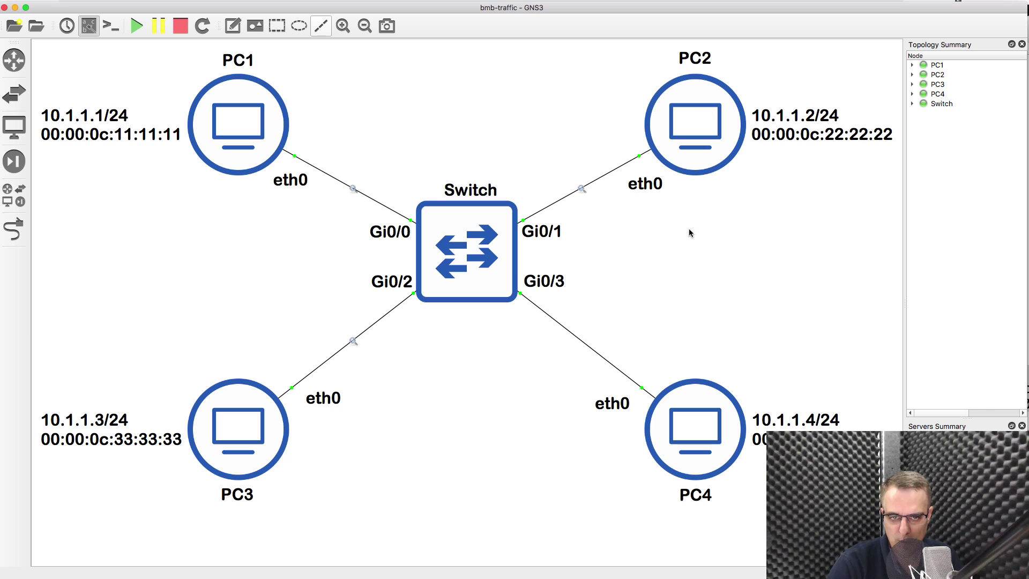
Step: Redisplay the MAC address table in the switch's console to verify its entries before pinging, and return to the topology
right_click(257, 577)
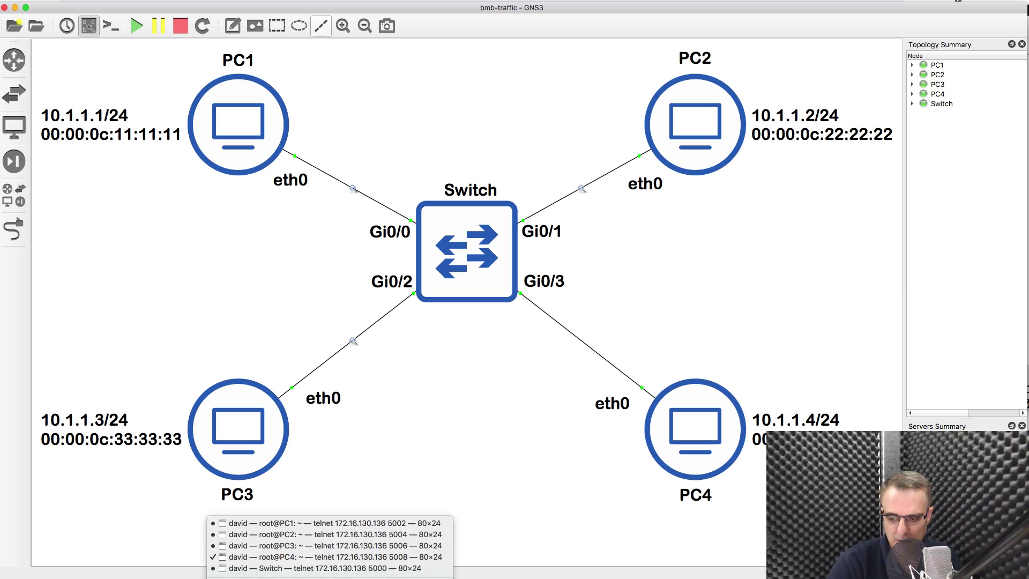
click(272, 565)
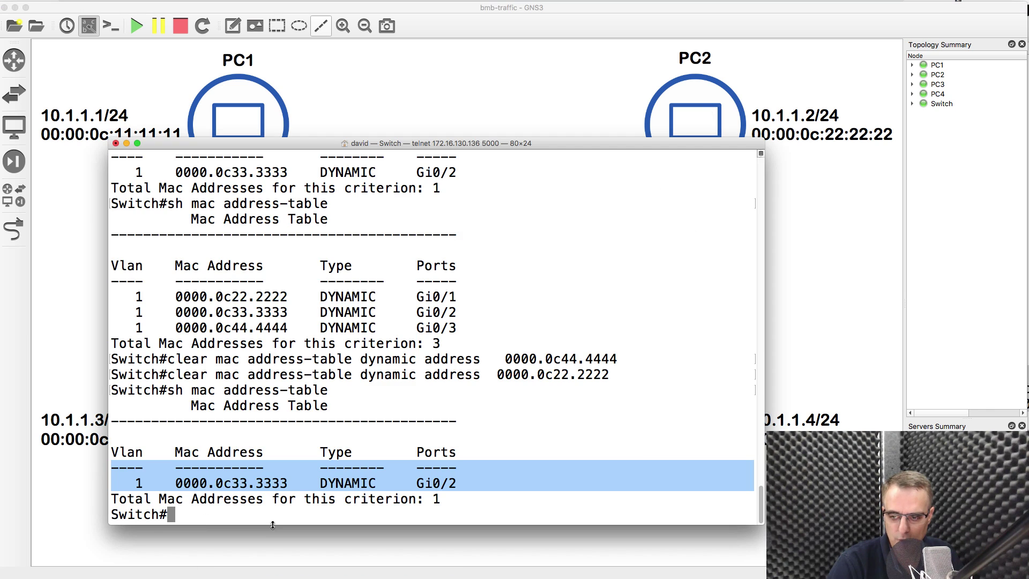
click(284, 478)
key(Return)
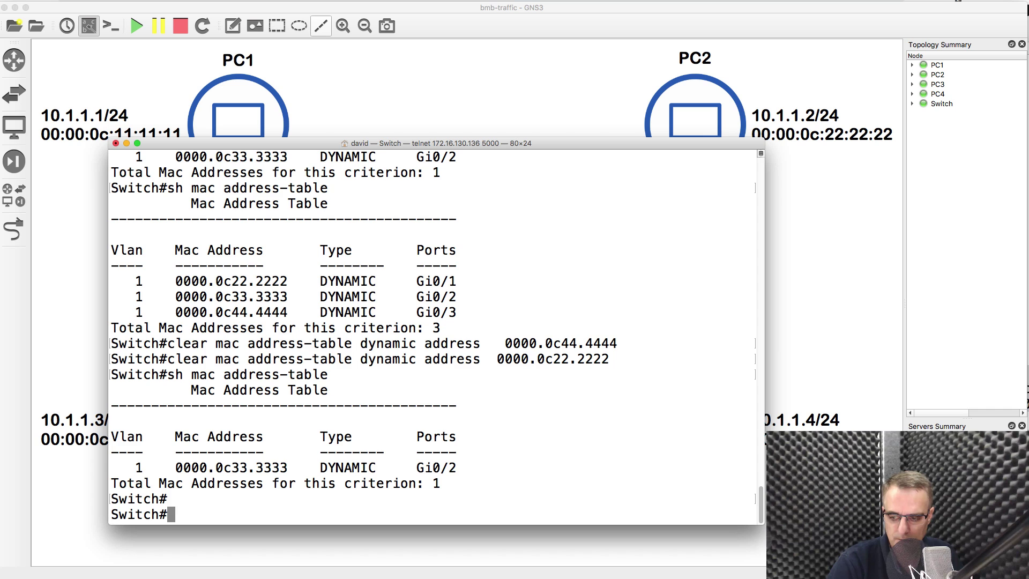
key(Up)
key(Return)
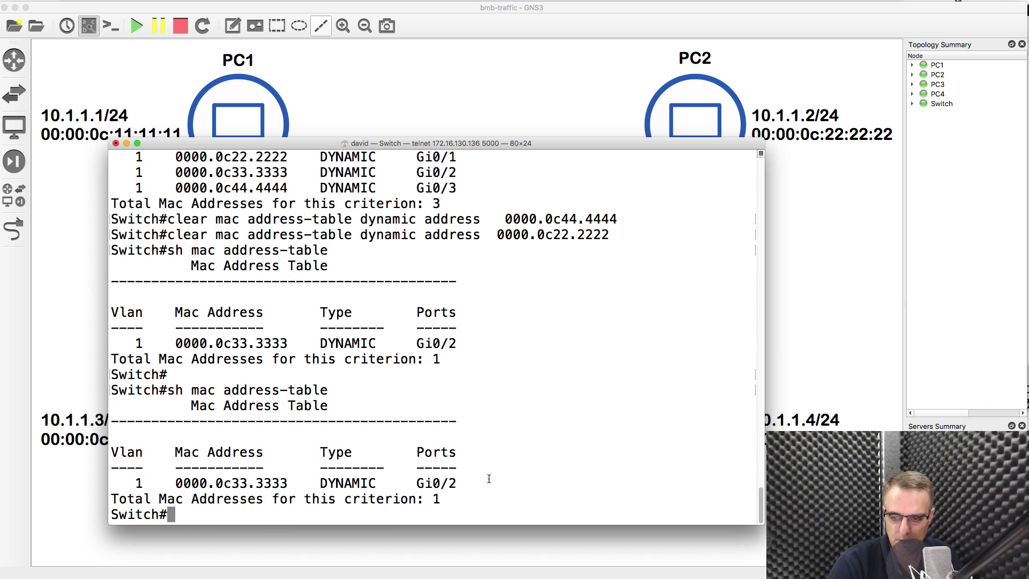
drag(488, 479, 67, 484)
click(393, 60)
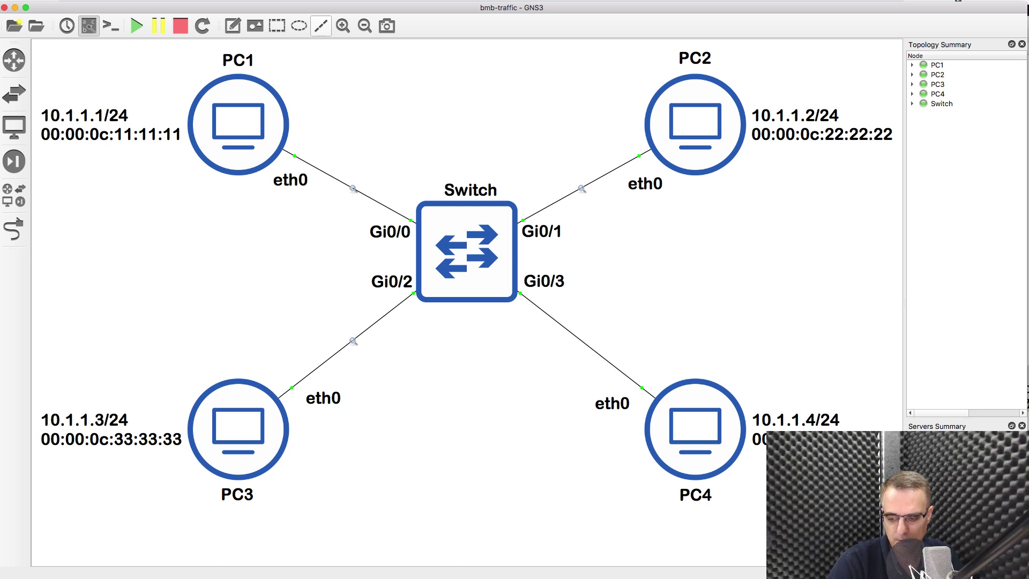
Step: Send a single ping from PC4's console to PC2 with ping 10.1.1.2 -c 1
right_click(321, 576)
click(315, 554)
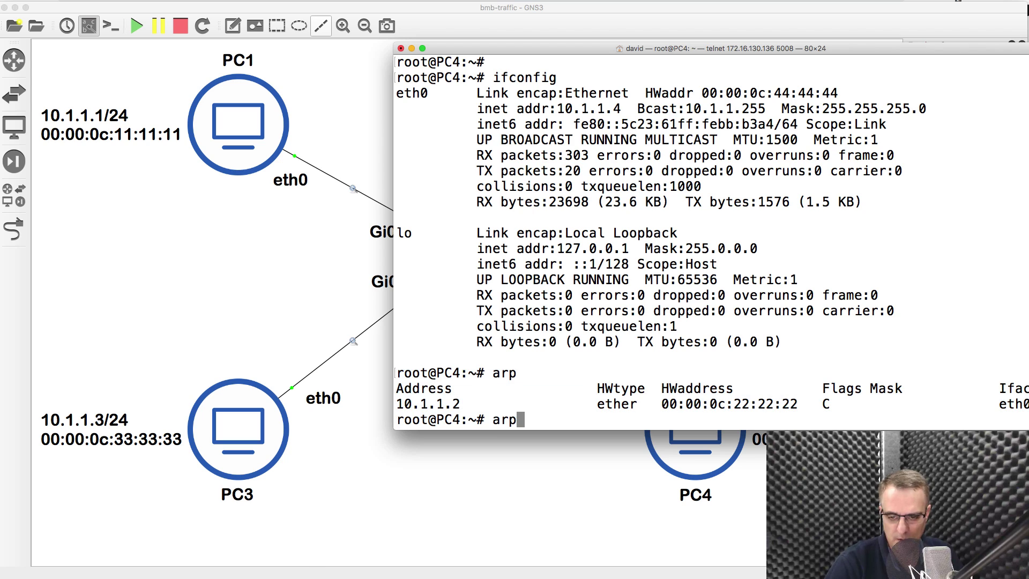
key(BackSpace)
key(BackSpace)
key(BackSpace)
text(ping 10)
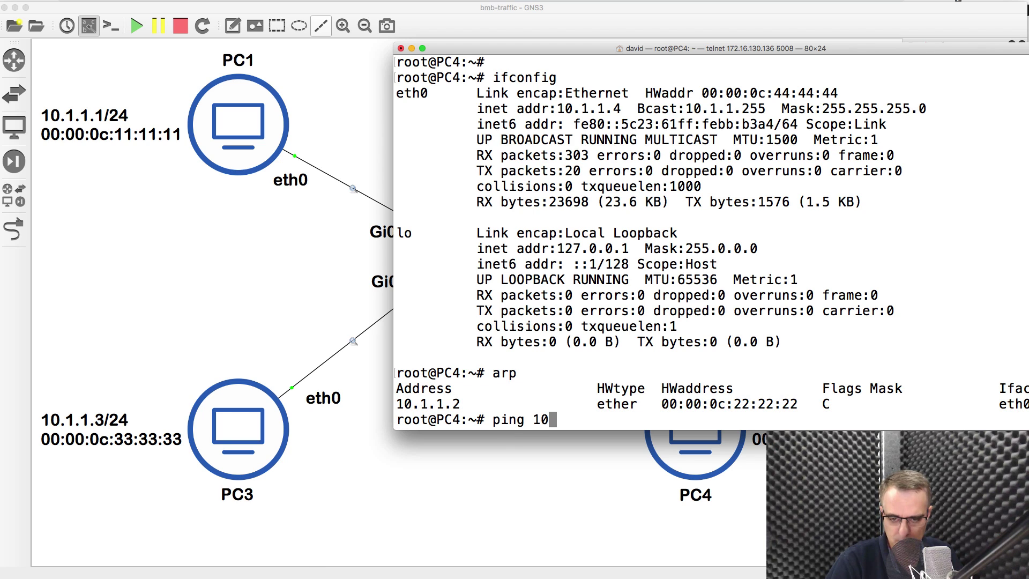
text(.1.1.2)
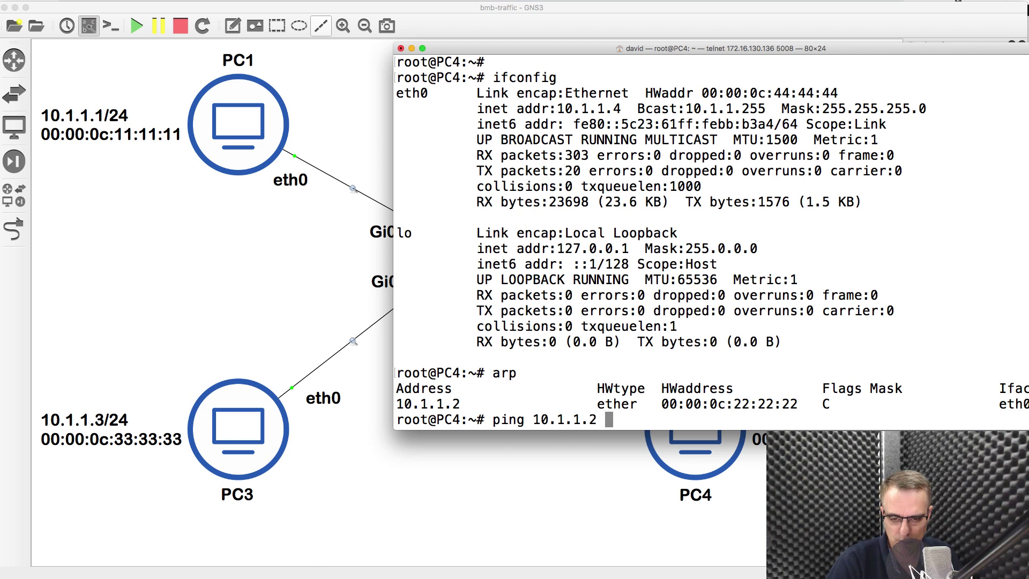
key(BackSpace)
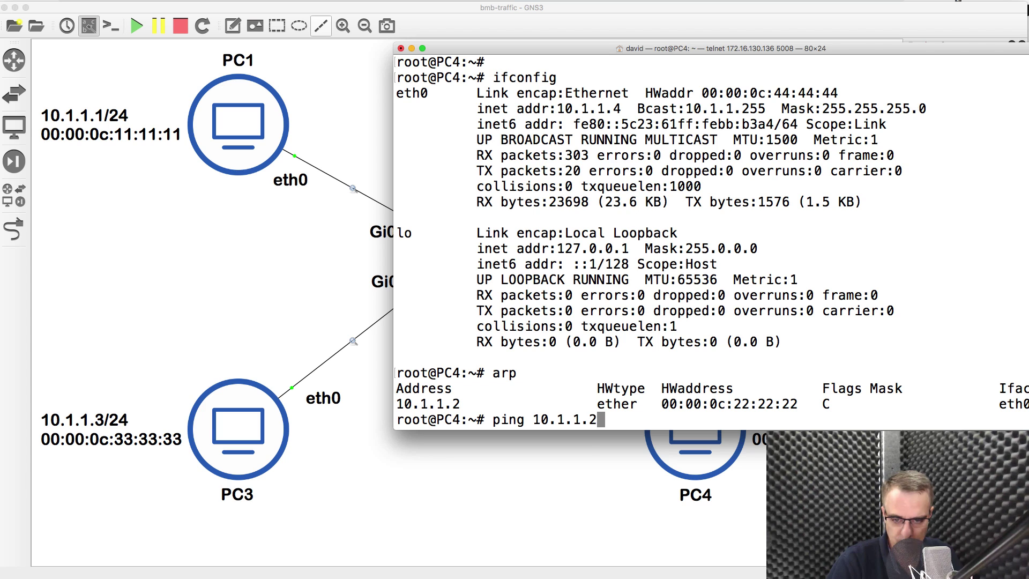
text(-c 1)
key(Return)
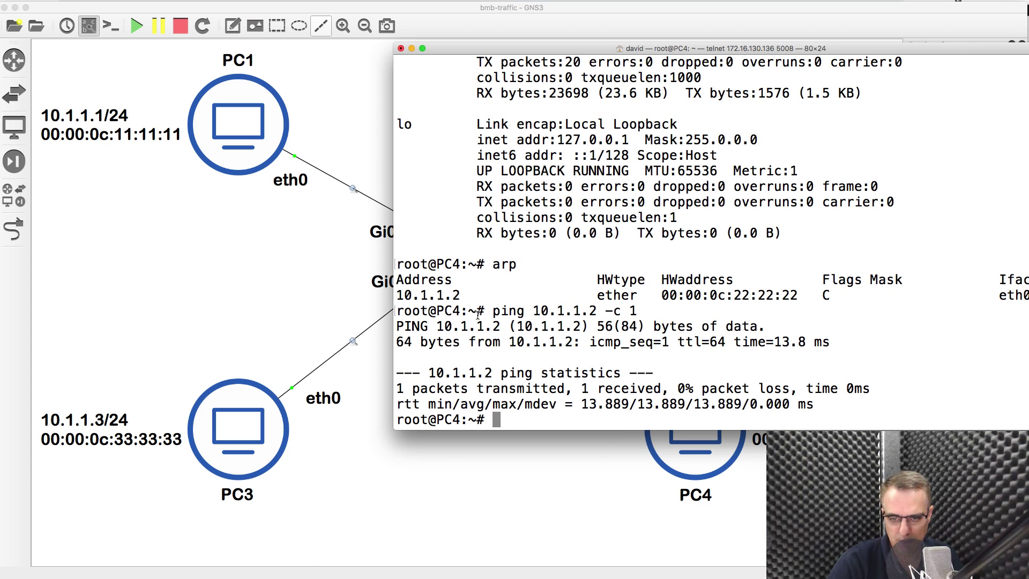
drag(477, 315, 656, 415)
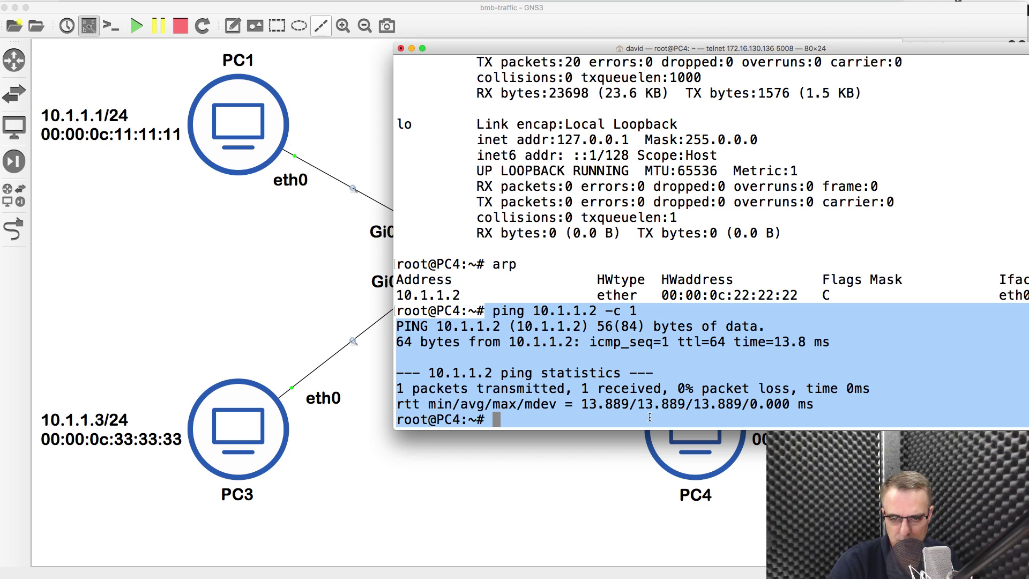
Step: Switch to the Wireshark capture of Switch Gi0/1 to PC2, filter it by icmp and select the echo reply from 10.1.1.2
click(593, 484)
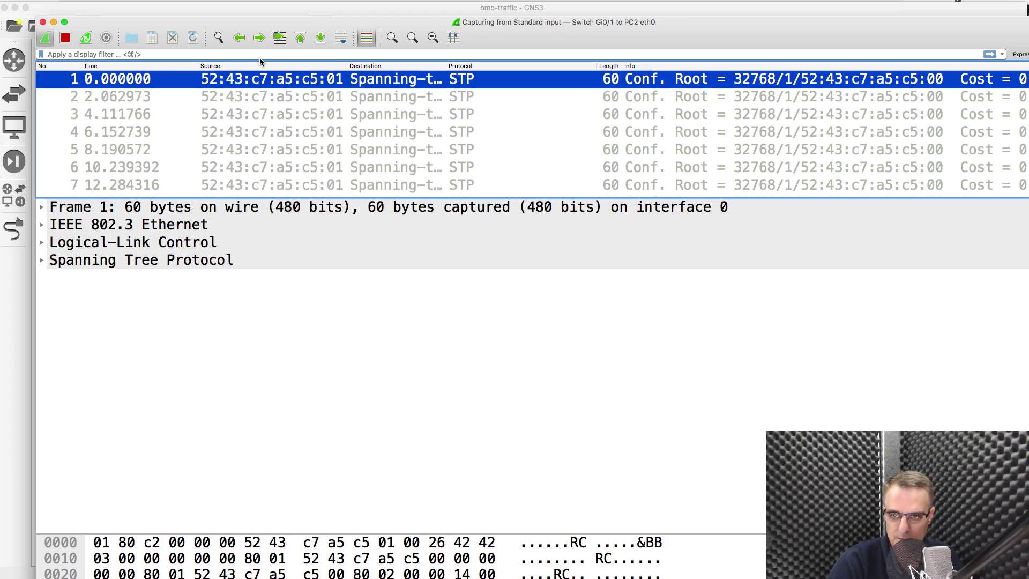
click(196, 53)
text(icmp)
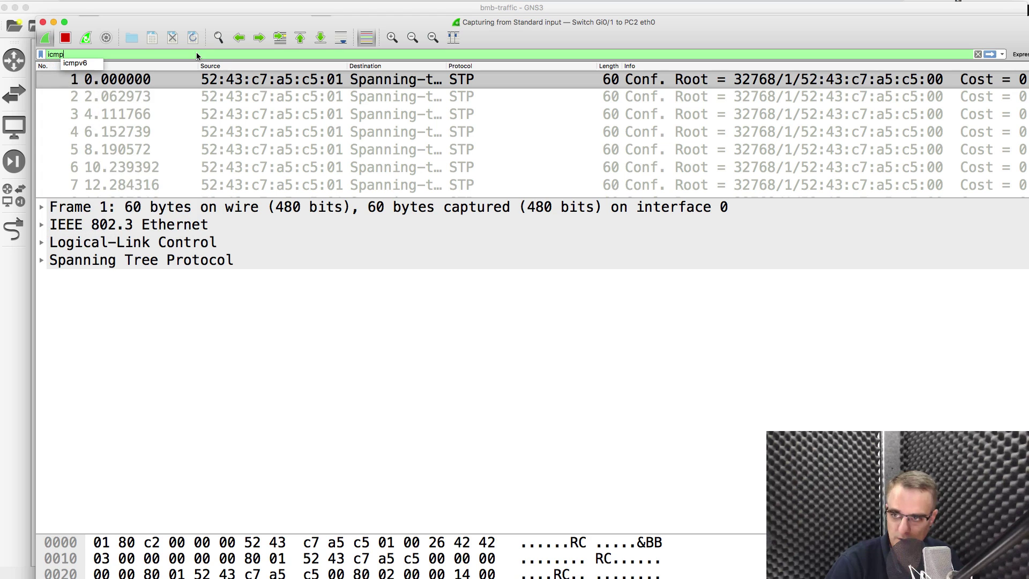
key(Return)
double_click(545, 27)
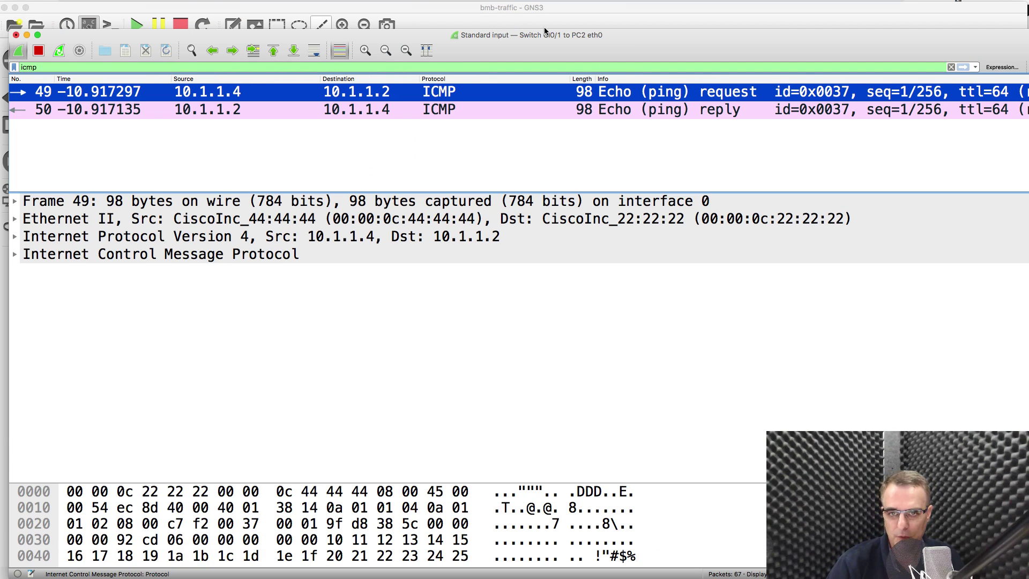
click(250, 109)
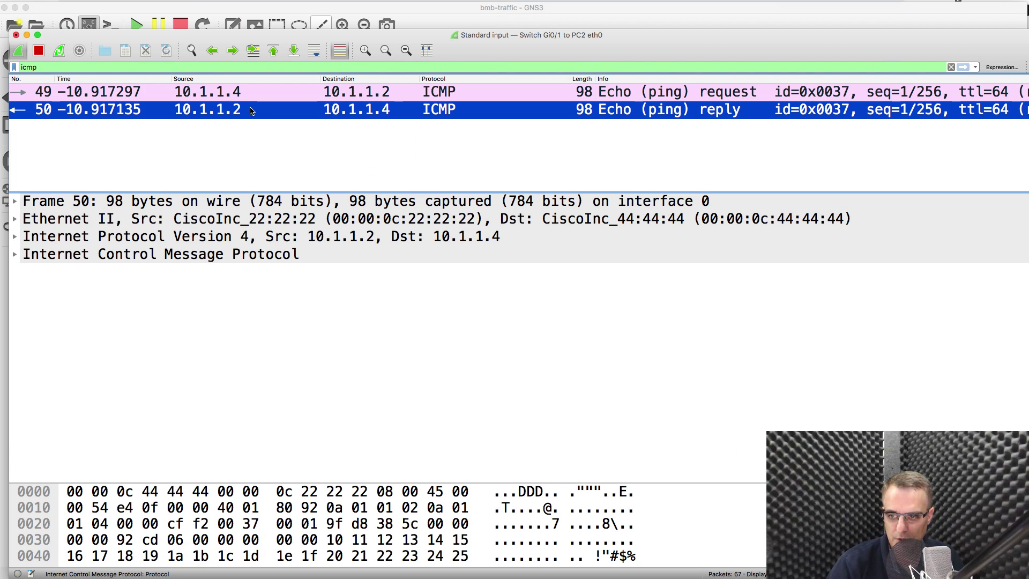
Step: Expand the echo reply's Ethernet II header in the PC2 capture to examine its MAC addresses, and compare it with the echo request
click(249, 91)
click(245, 108)
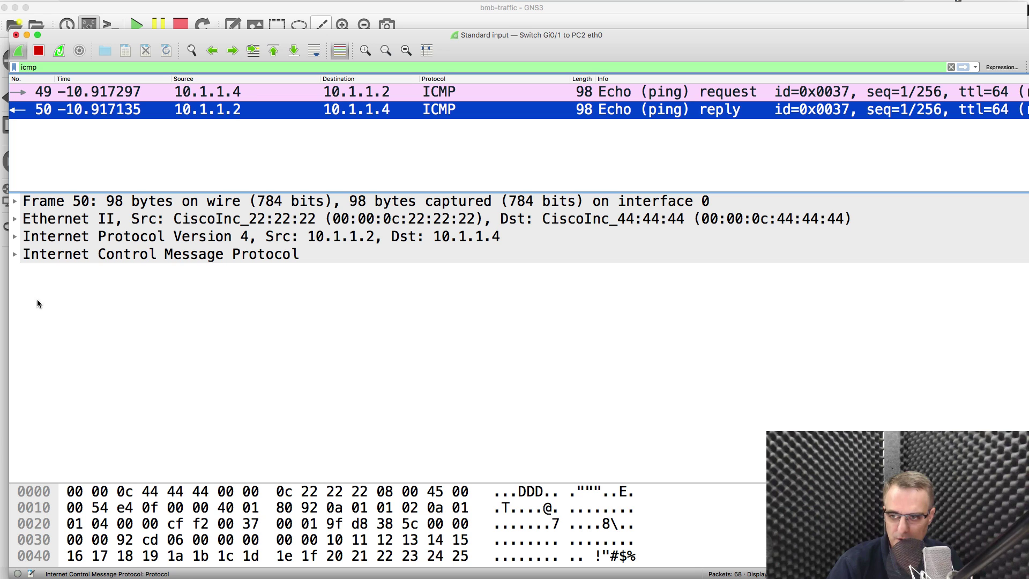
click(14, 219)
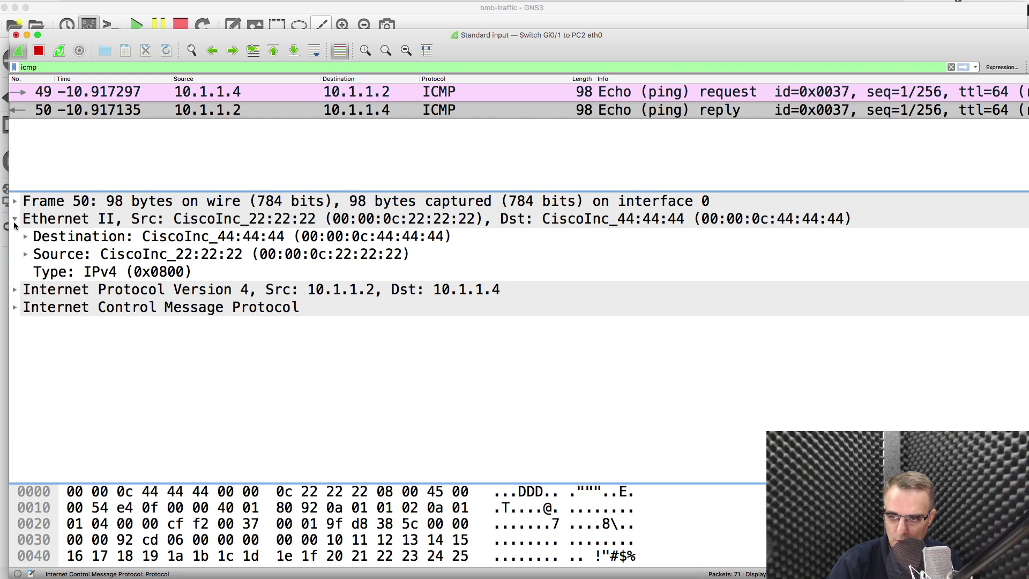
click(221, 253)
click(71, 97)
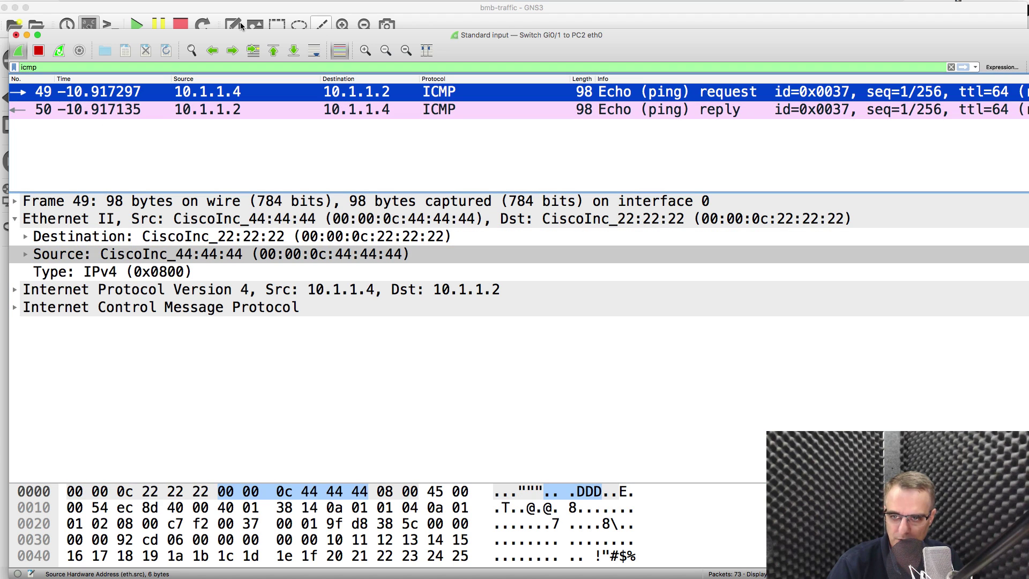
Step: Switch to the Wireshark capture of Switch Gi0/2 to PC3, move its window below PC1 and PC2, and filter it by icmp
drag(554, 40, 561, 259)
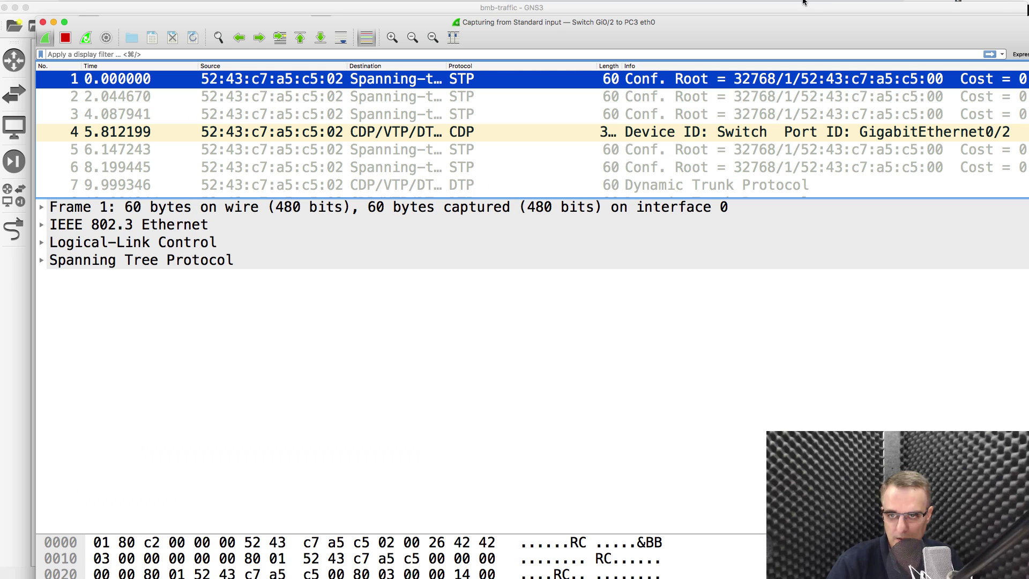
drag(509, 28, 533, 233)
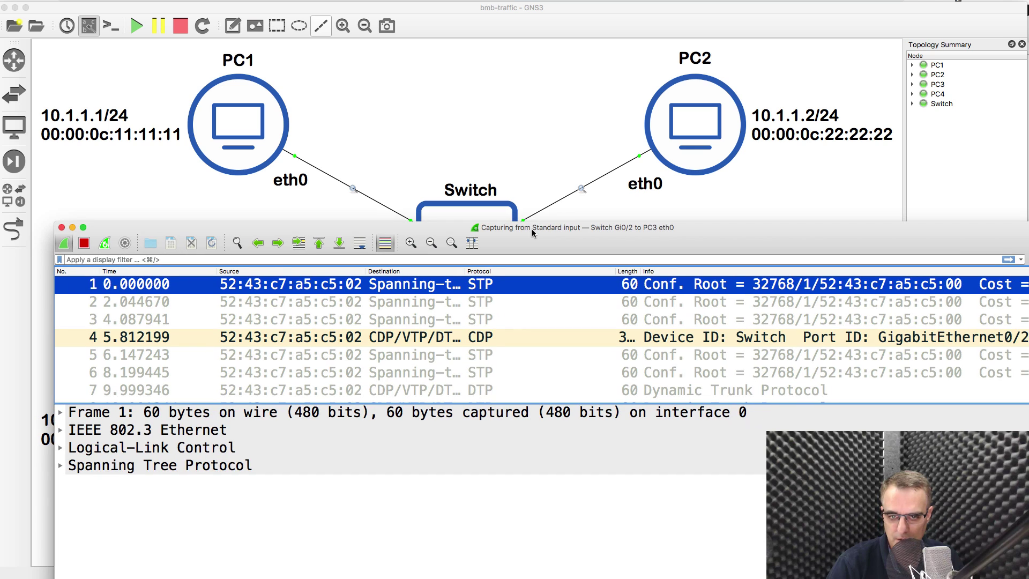
click(255, 259)
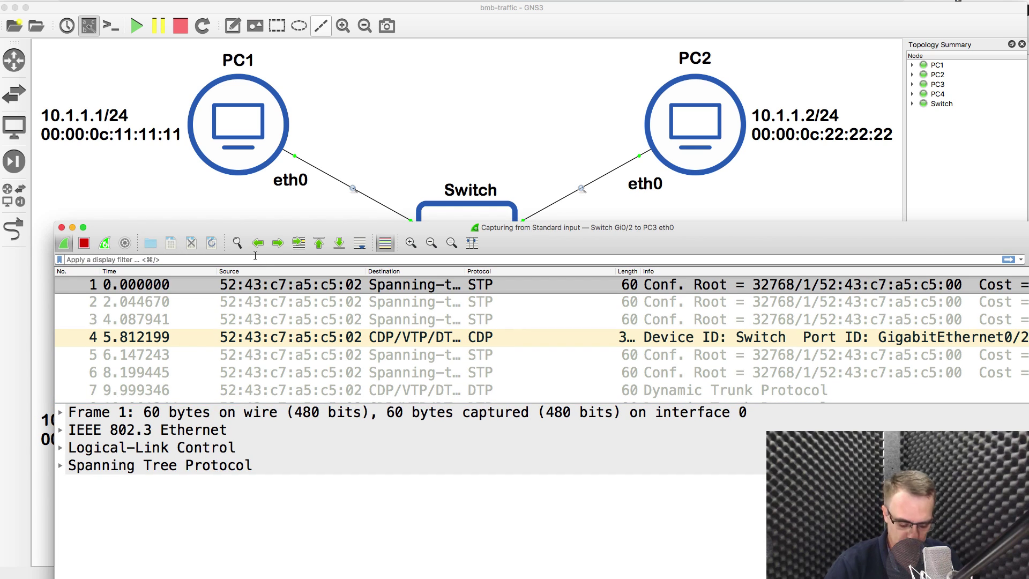
text(icmd)
key(BackSpace)
text(p)
key(Return)
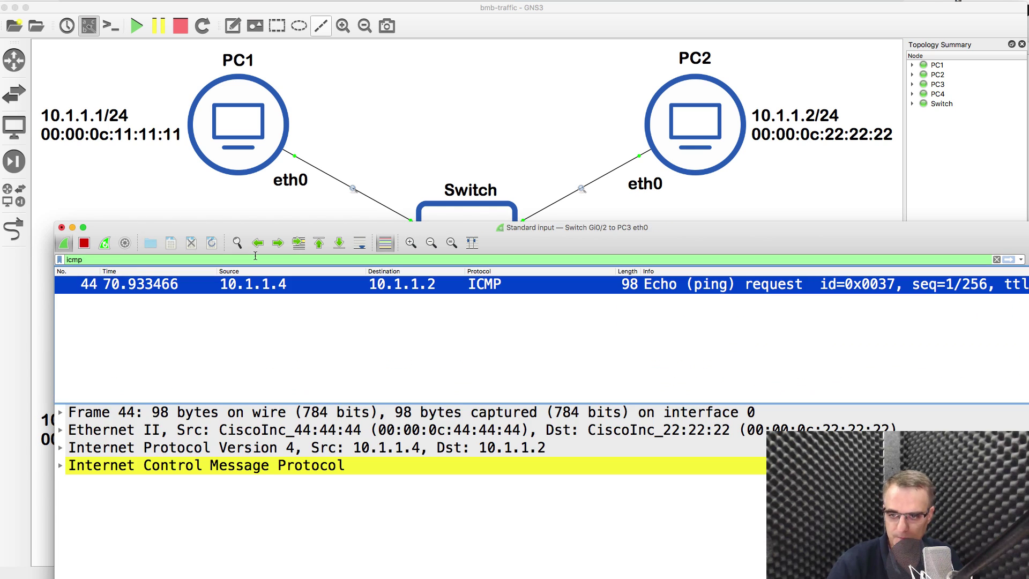
Step: Expand the Internet Control Message Protocol details of the echo request in the PC3 capture and examine the response status
drag(161, 228, 346, 112)
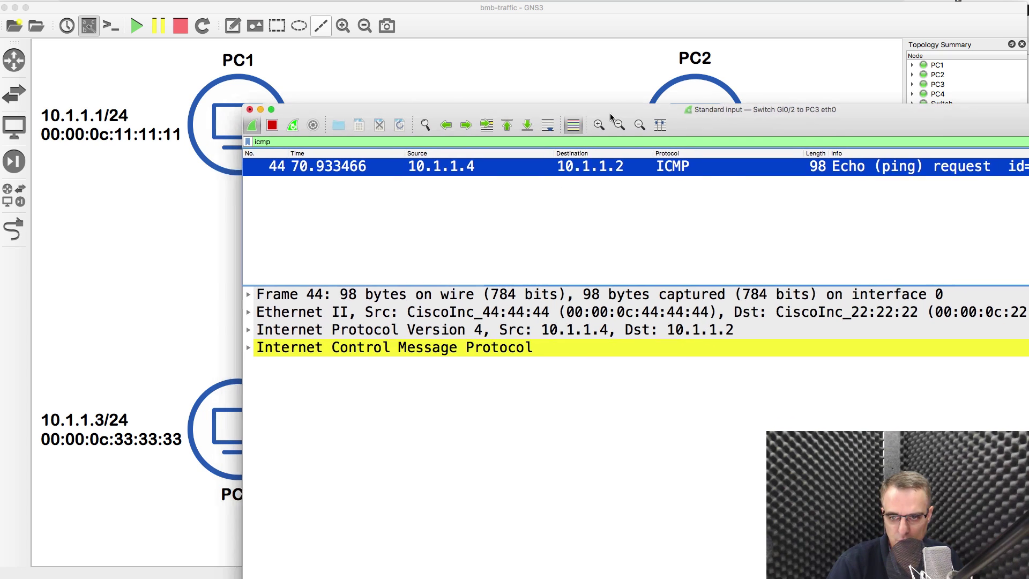
drag(610, 114, 782, 194)
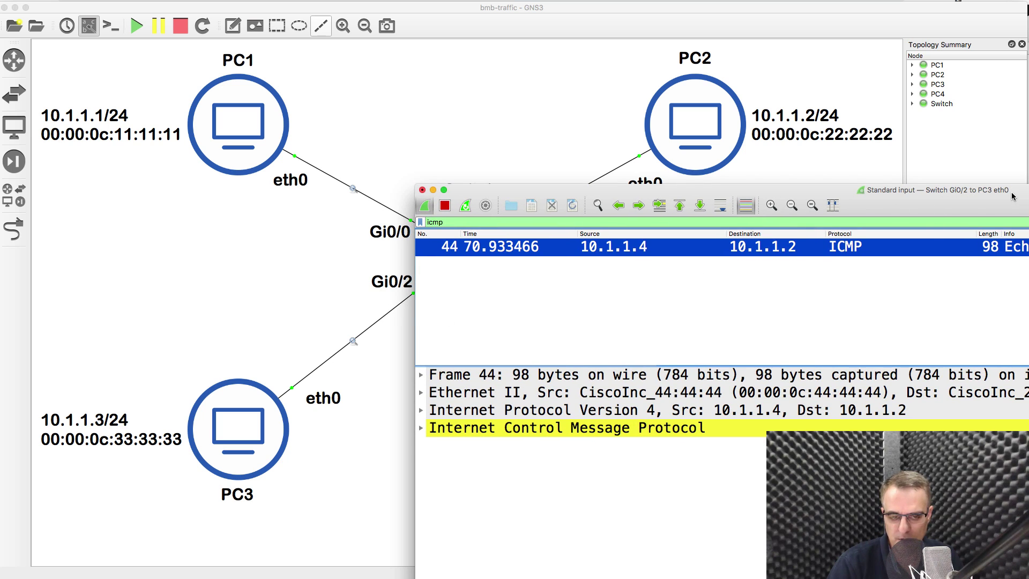
click(421, 427)
drag(584, 195, 519, 65)
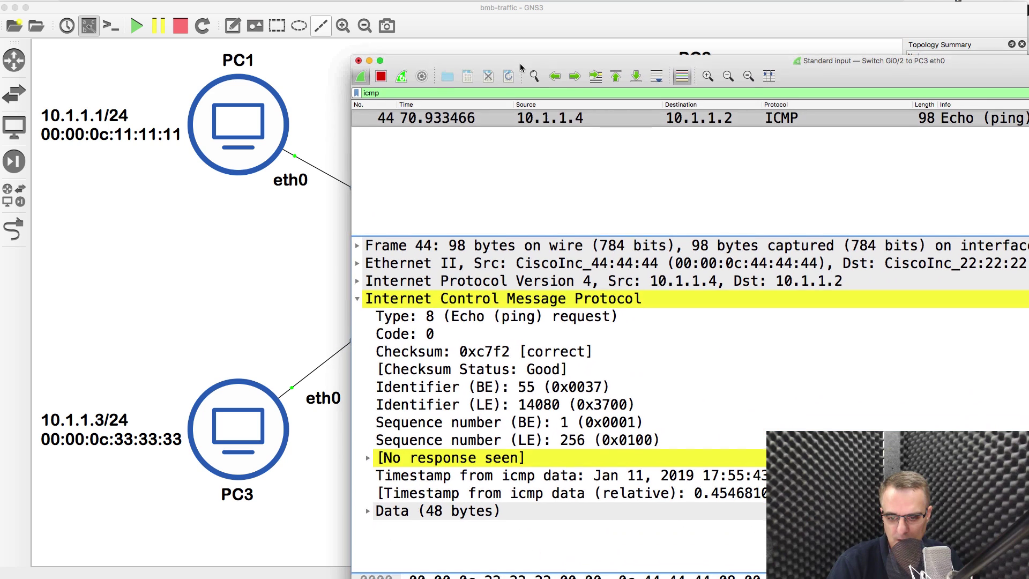
click(493, 461)
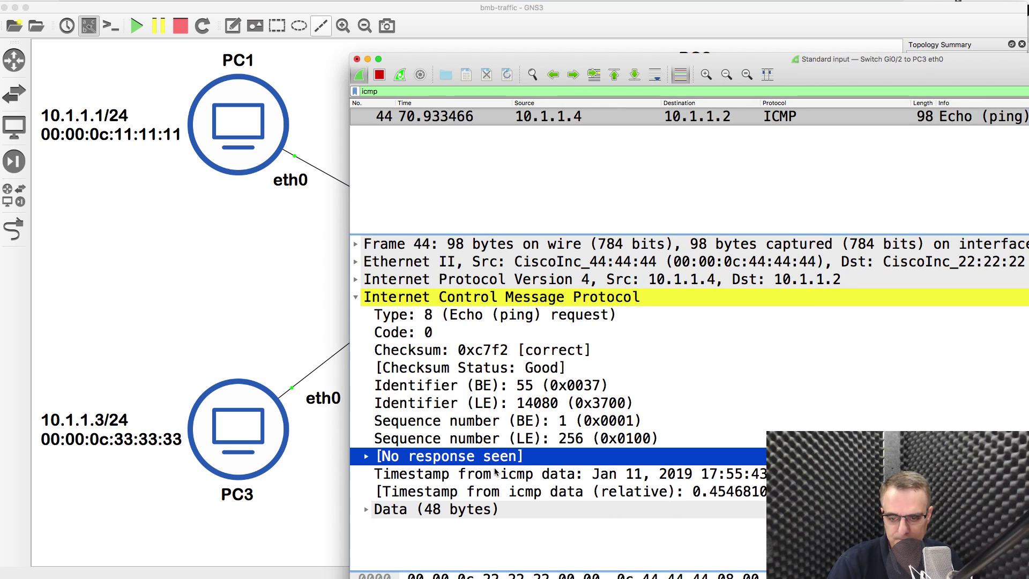
click(490, 297)
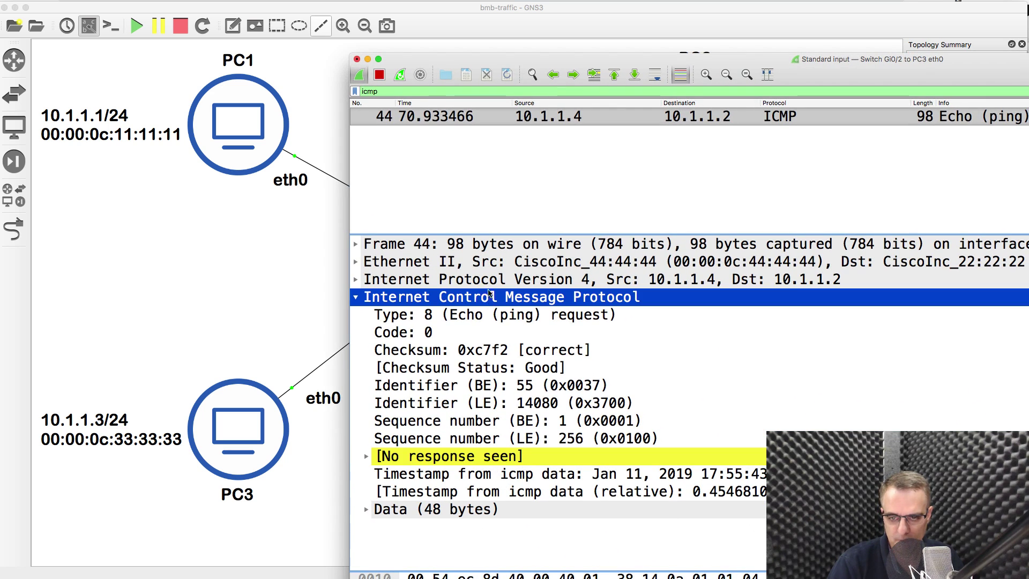
Step: Switch to the Wireshark capture of PC1 eth0 to Switch Gi0/0, uncover the topology's upper part, and filter the capture by icmp
click(526, 29)
key(super+Tab)
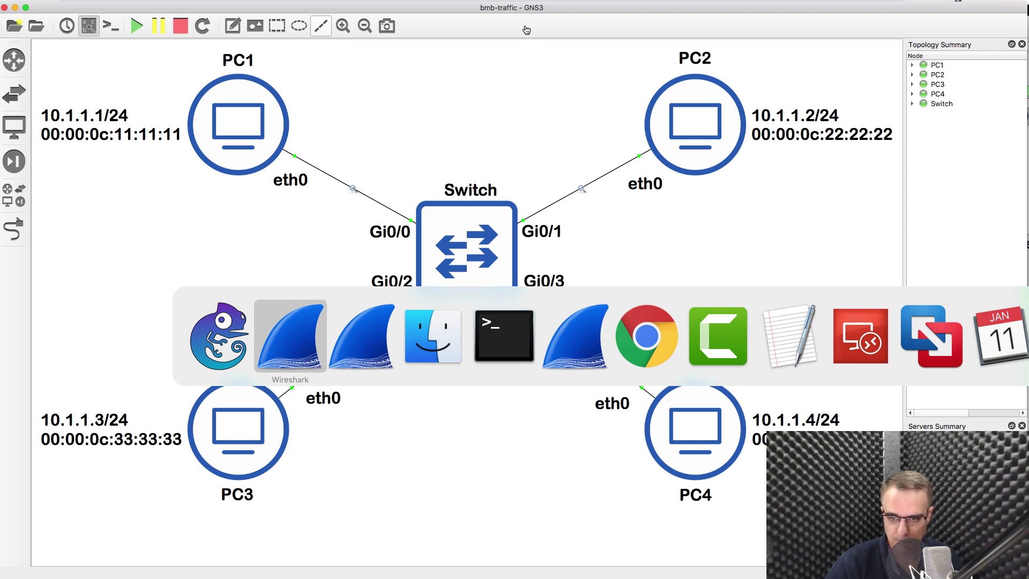
key(super+Tab)
key(super+Tab)
key(super+Tab)
key(super+Tab)
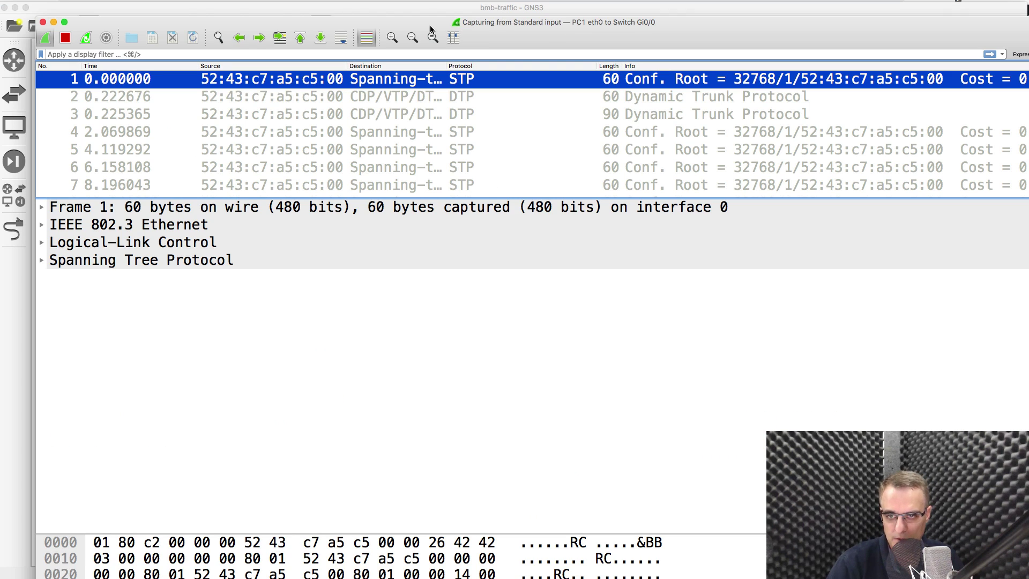
drag(430, 26, 431, 216)
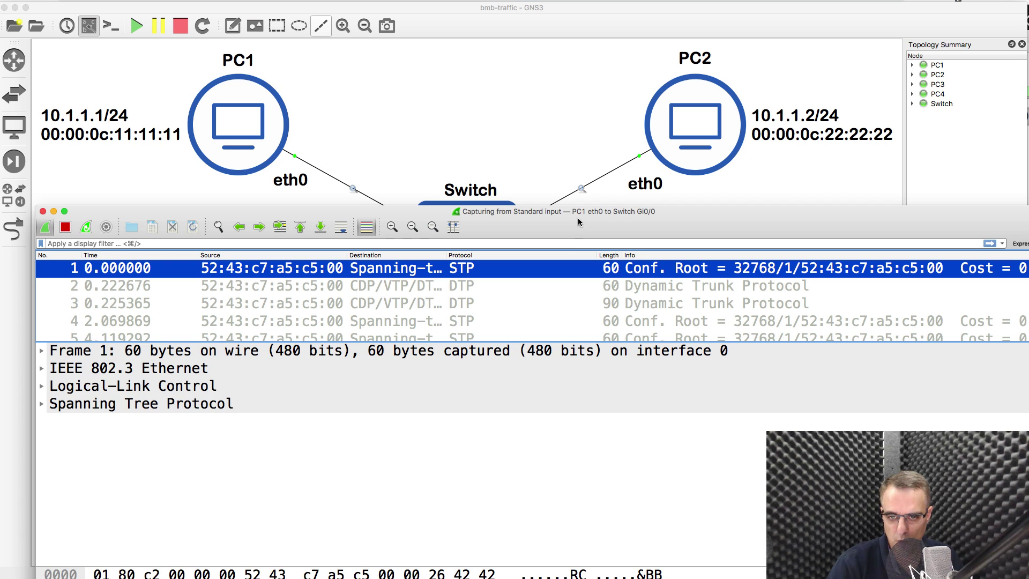
click(99, 240)
text(icmd)
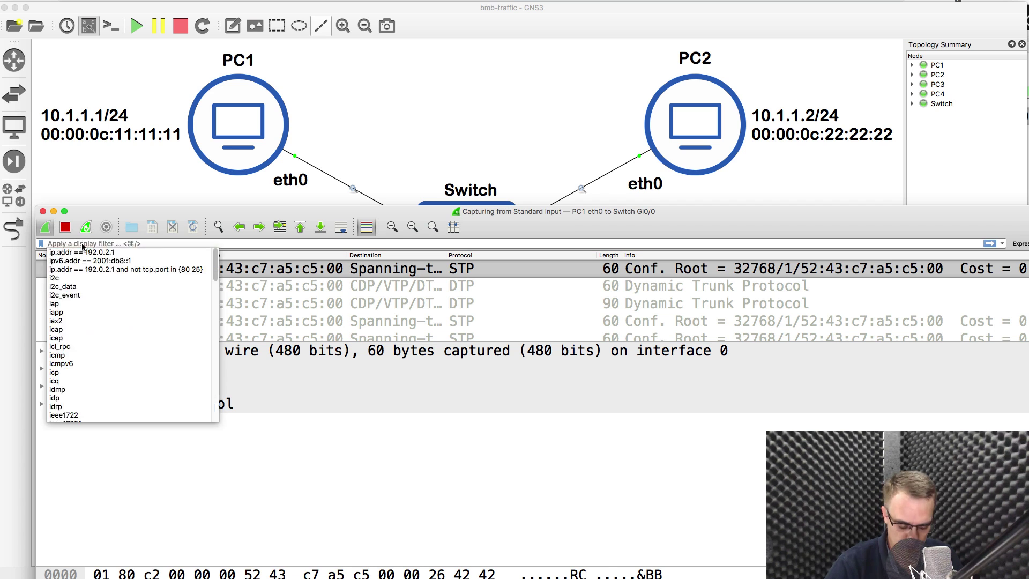
key(BackSpace)
text(p)
key(Return)
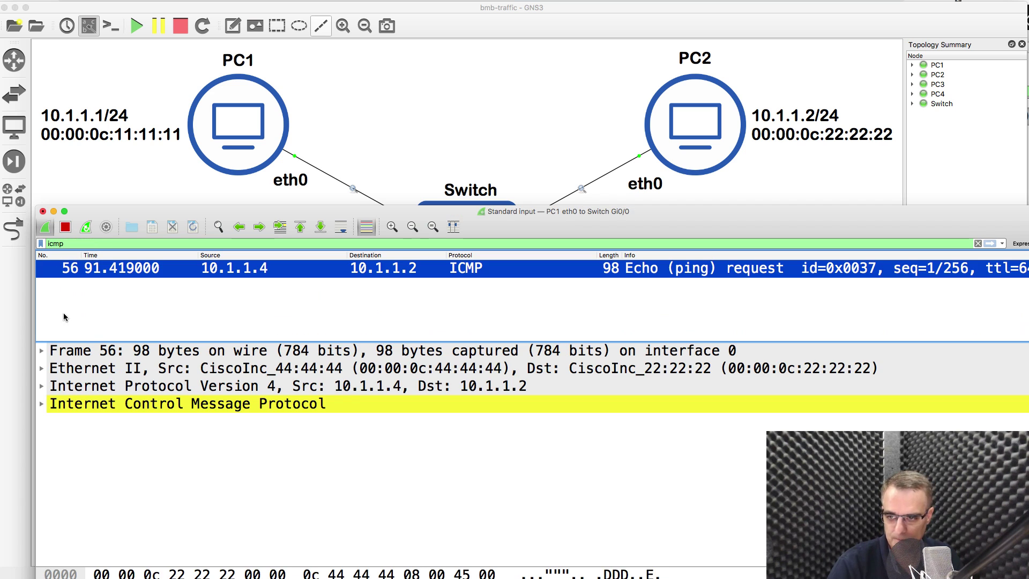
Step: Examine the source and destination MAC addresses in the PC1 capture's echo request and check them against the topology
click(41, 368)
click(188, 395)
click(181, 406)
click(186, 388)
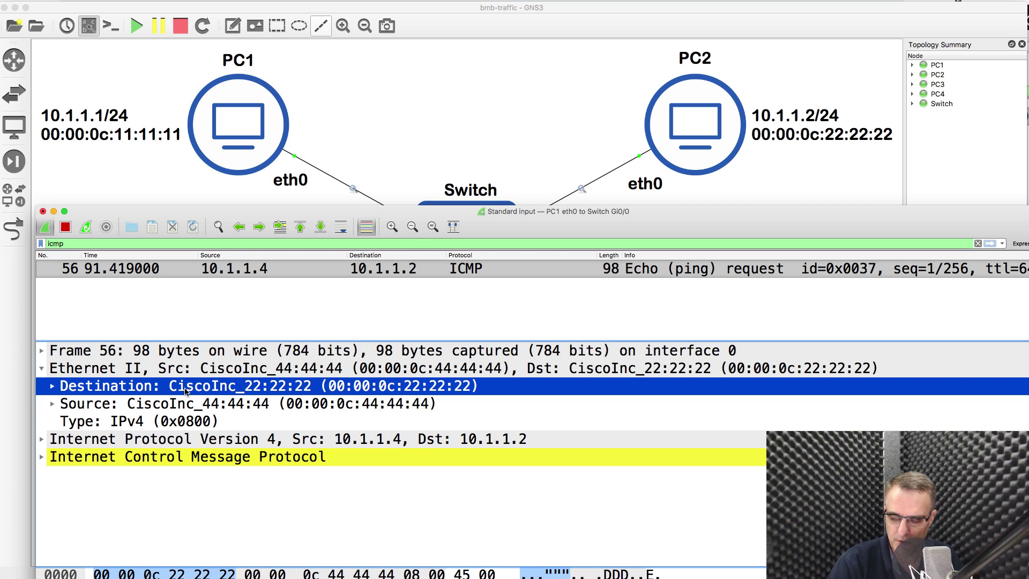
click(400, 138)
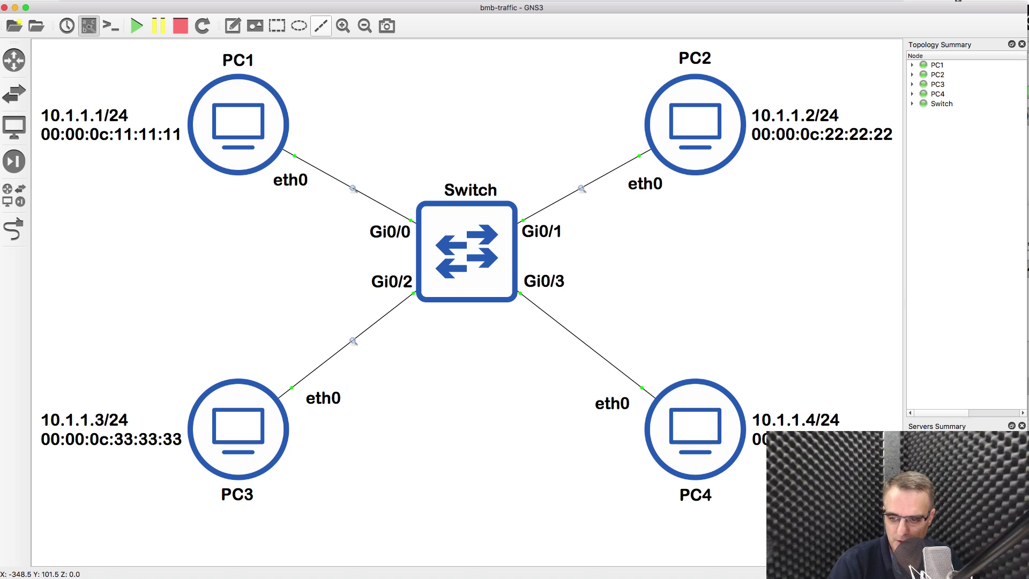
key(super+Tab)
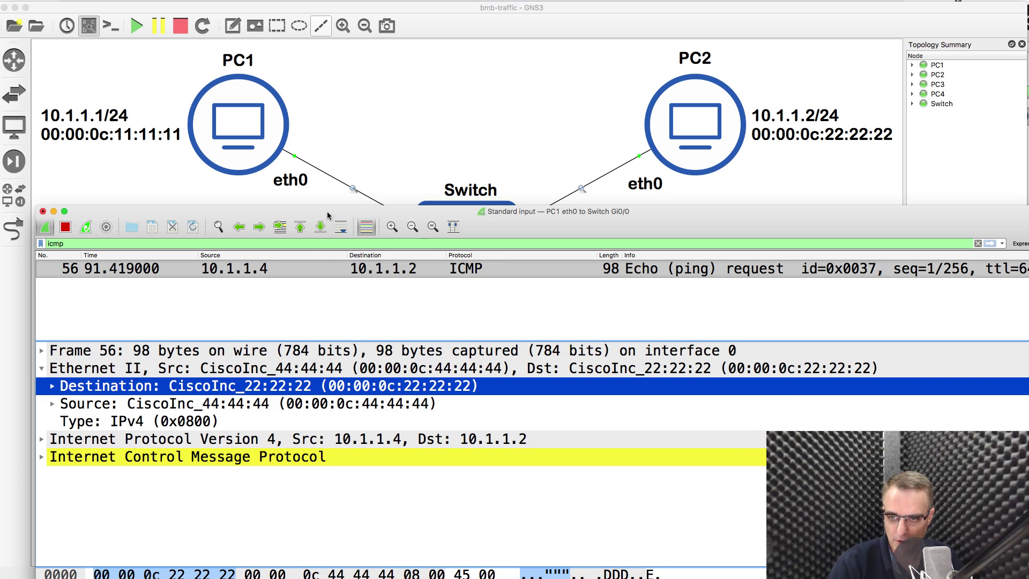
drag(328, 215, 304, 8)
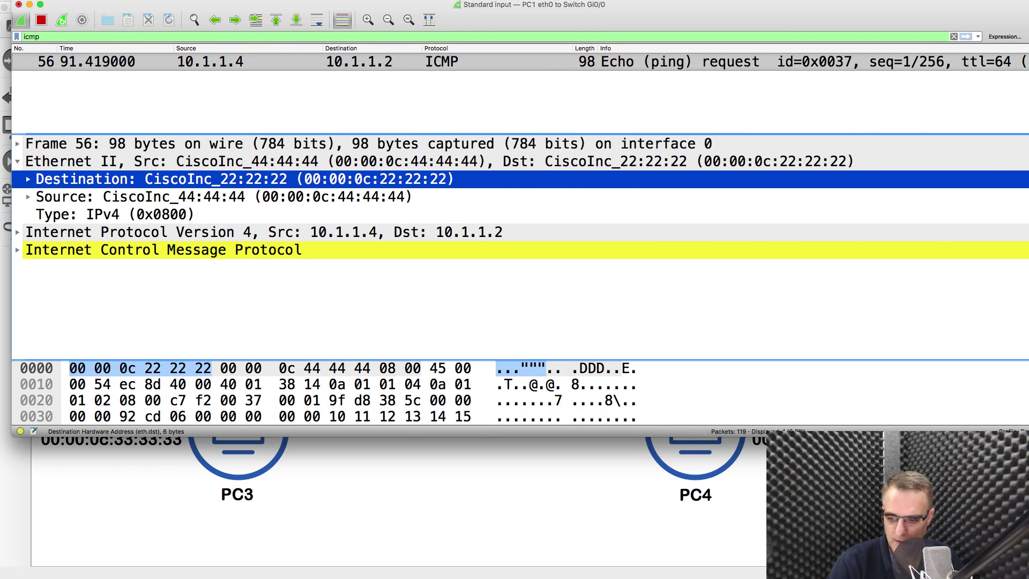
Step: Display the MAC address table in the switch's console with sh mac address-table to check what was relearned
click(321, 567)
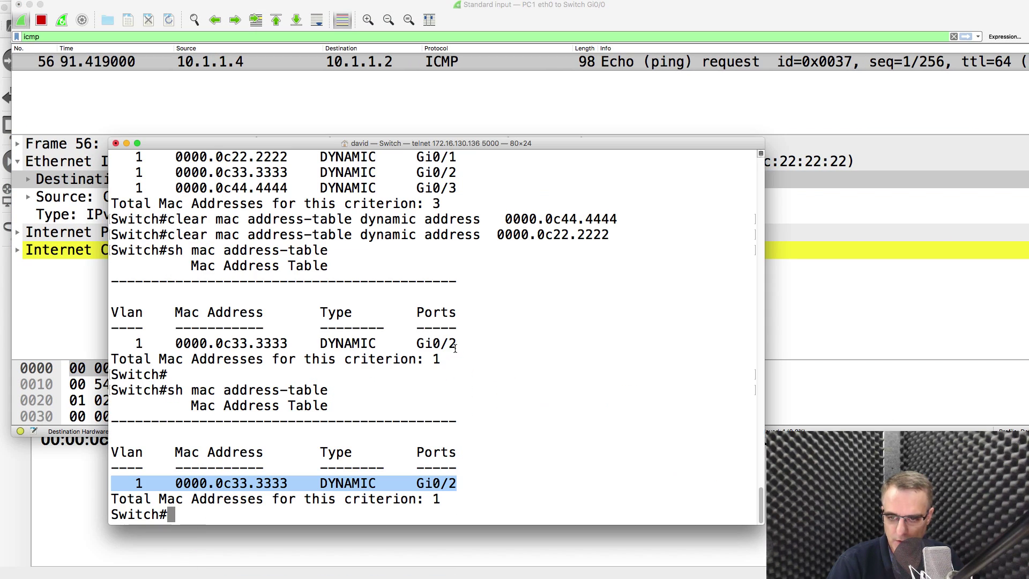
key(Up)
key(Return)
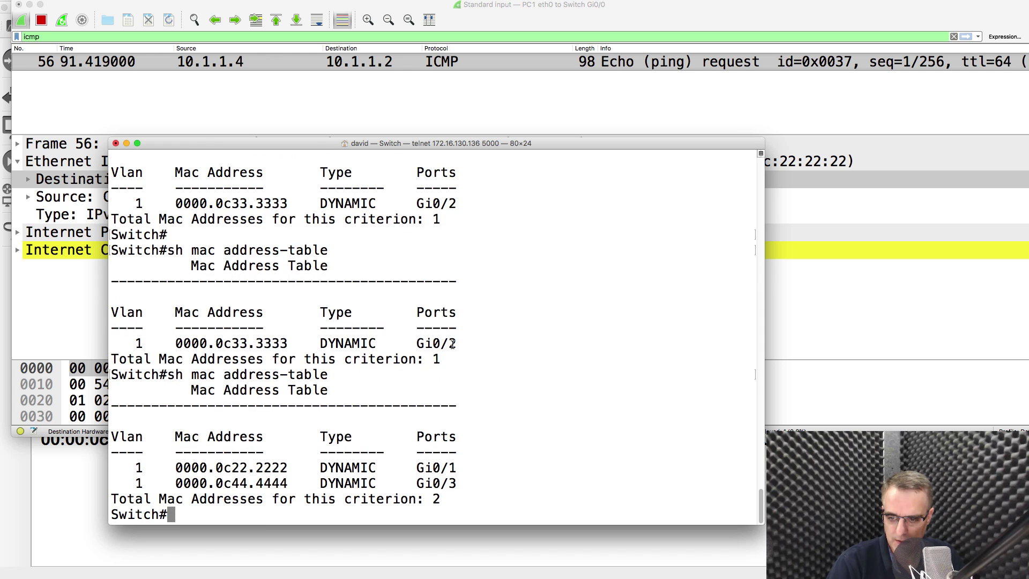
Step: Clear the dynamic MAC address entry 0000.0c22.2222 on the switch and redisplay the MAC address table
key(Up)
key(Up)
key(Return)
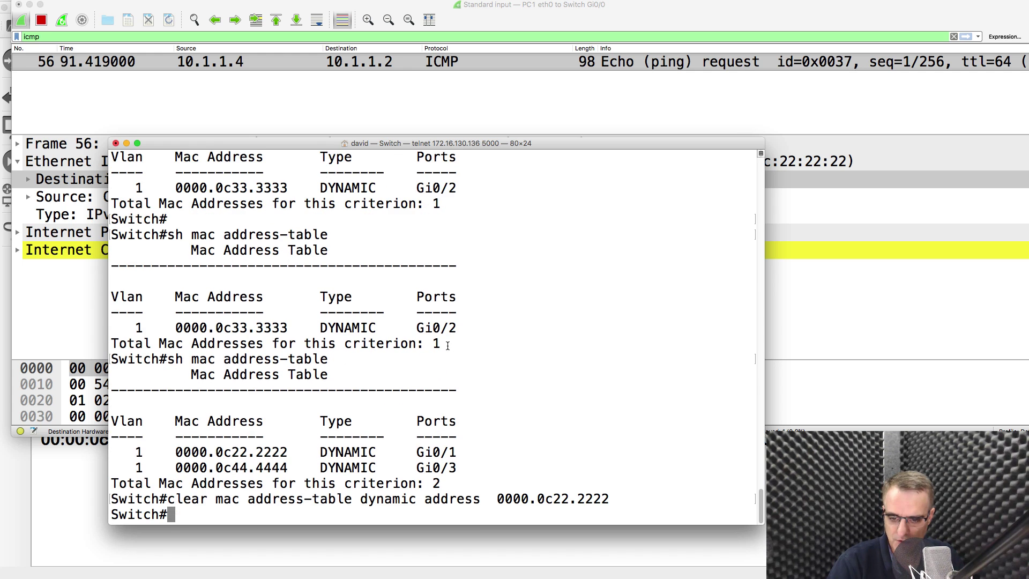
key(Up)
key(Up)
key(Return)
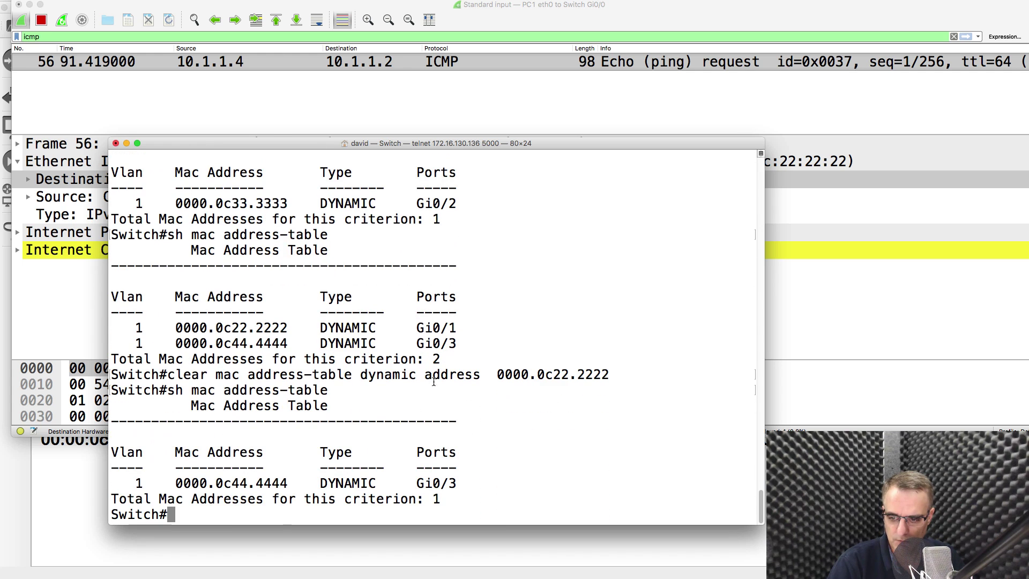
Step: Clear the dynamic MAC address entry 0000.0c44.4444 on the switch and list the MAC address table again
key(Up)
key(Up)
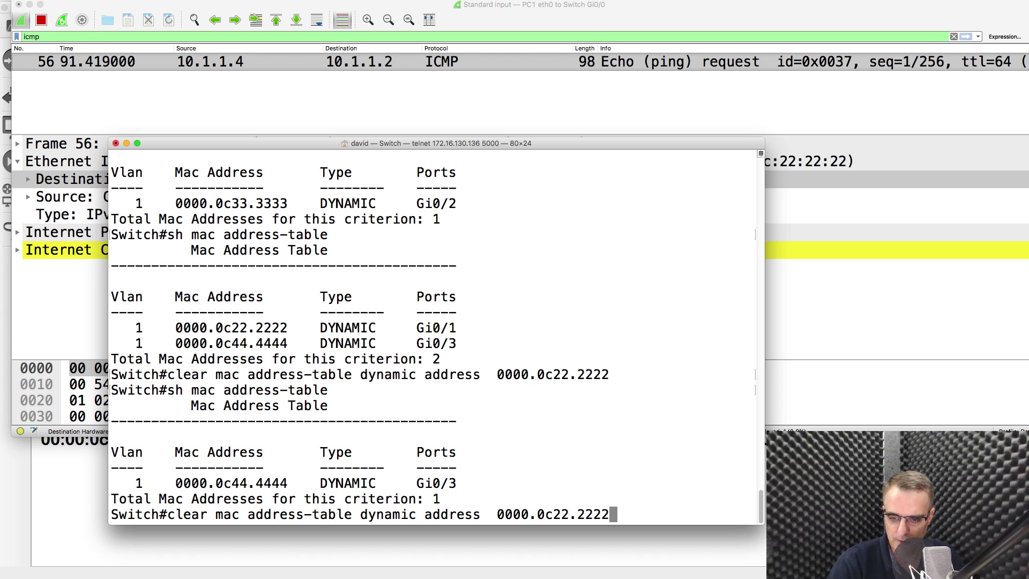
key(Up)
key(Down)
key(ctrl+w)
text(0000.0c44.4444)
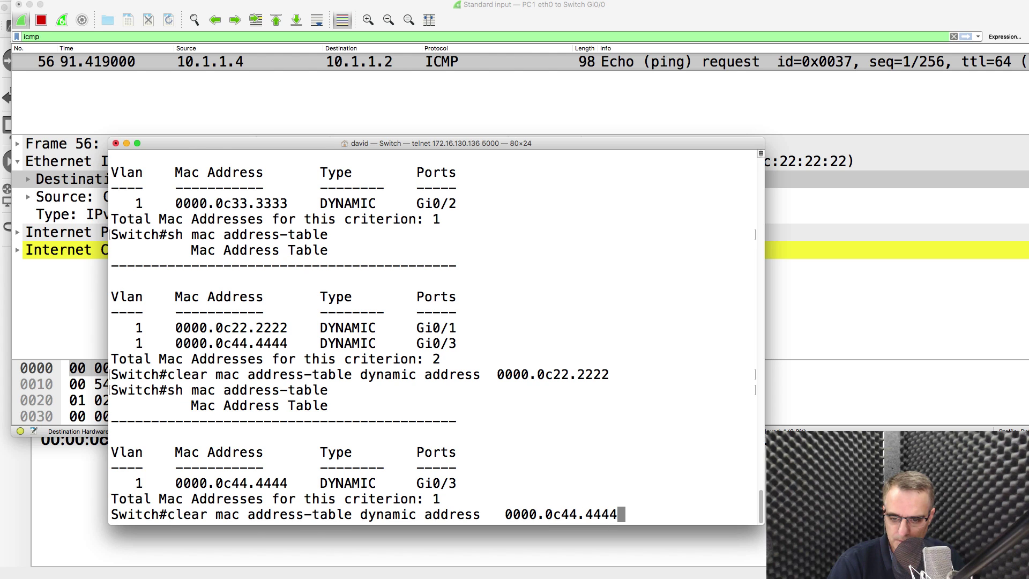
key(Return)
key(Up)
key(Up)
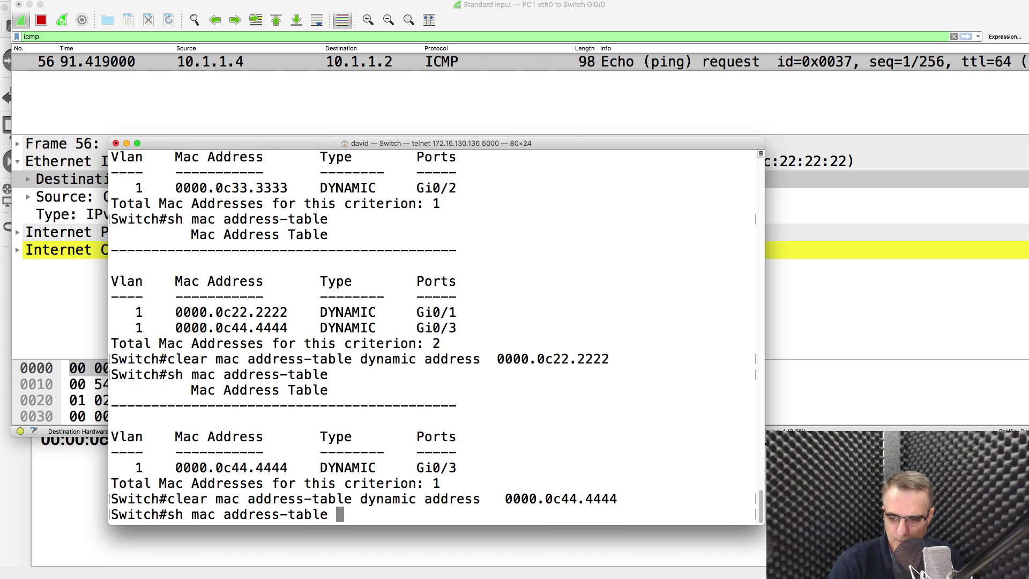
key(Return)
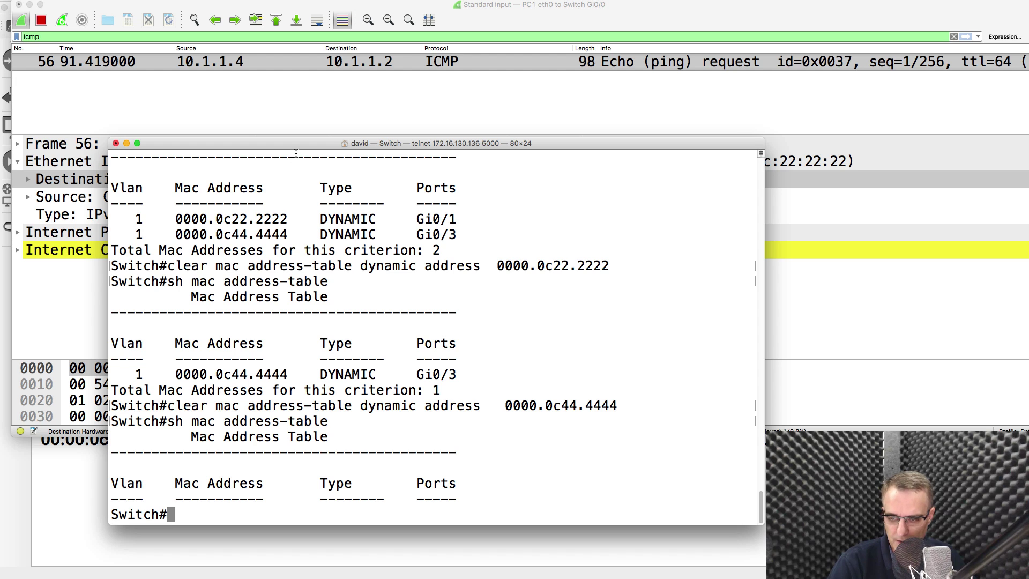
Step: Repeat ping 10.1.1.2 -c 1 from PC4's console and select the new echo request in the PC1 capture
right_click(330, 577)
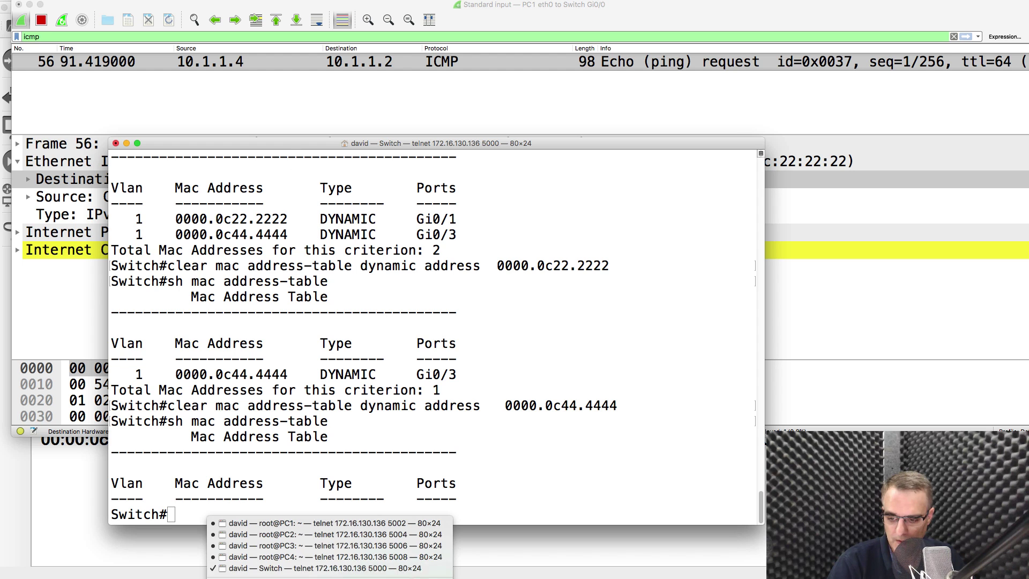
click(295, 561)
key(Up)
key(Return)
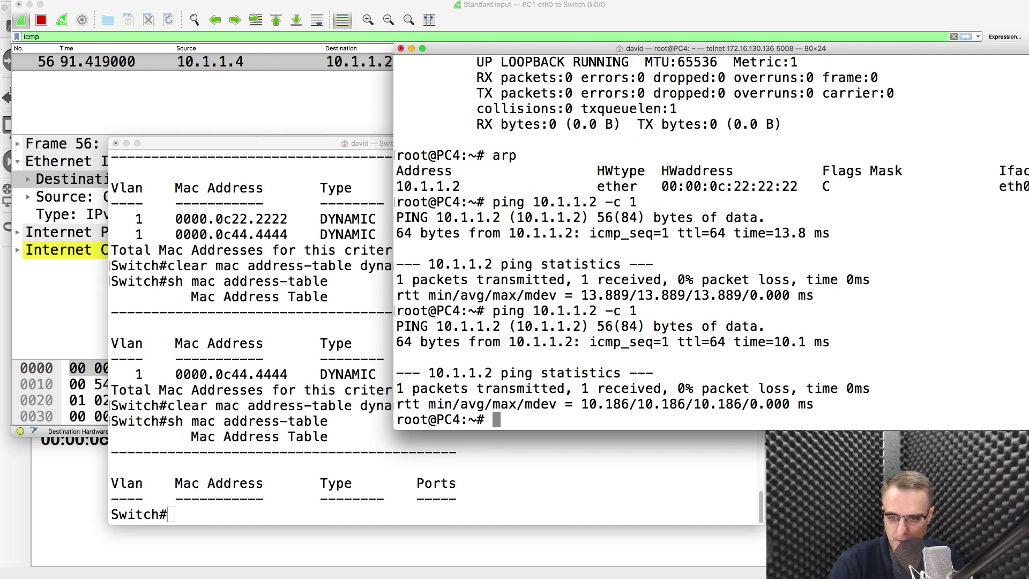
click(297, 113)
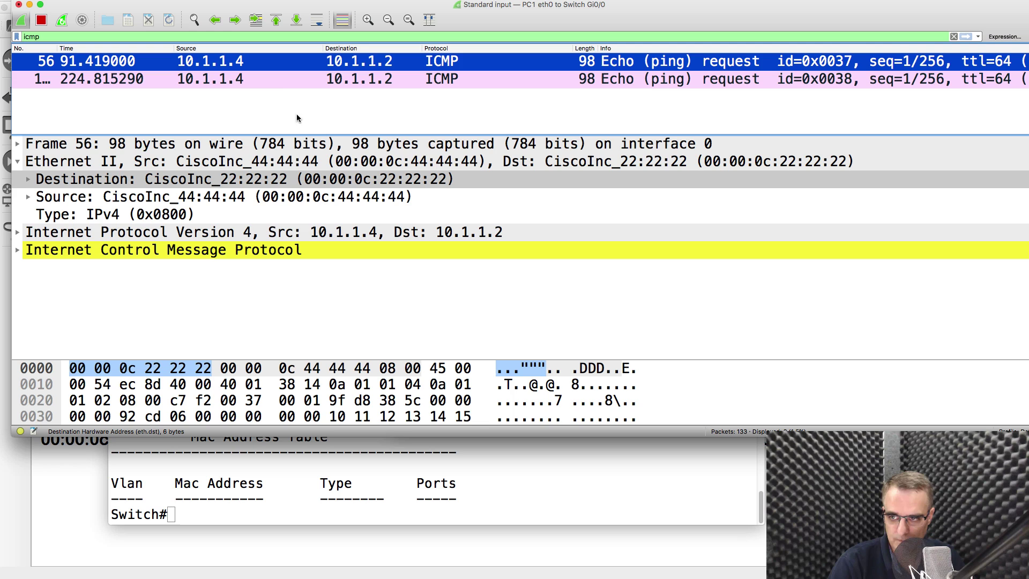
click(280, 79)
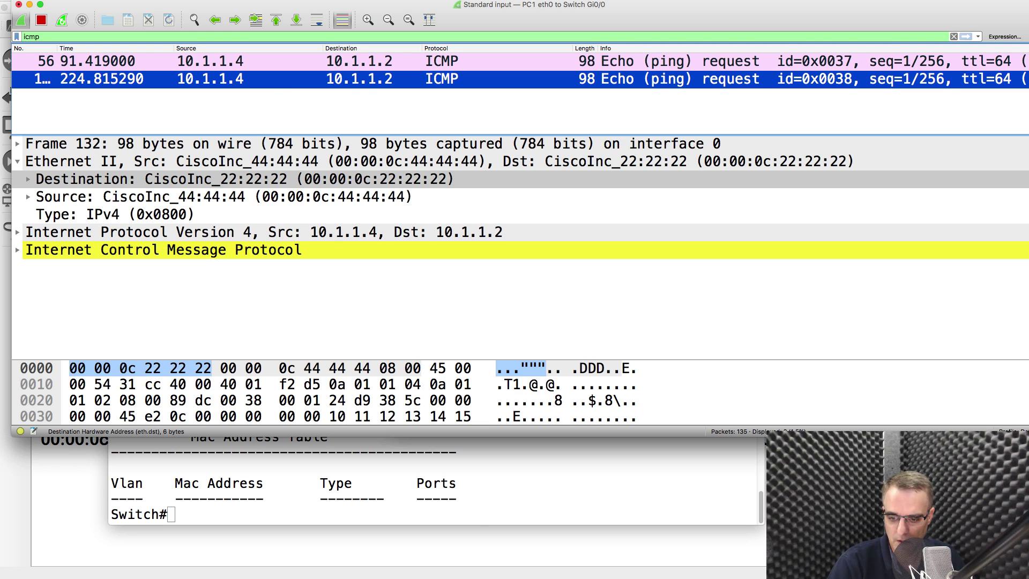
Step: Recall ping 10.1.1.2 -c 1 in PC4's console without running it, and display the MAC address table in the switch's console
right_click(330, 578)
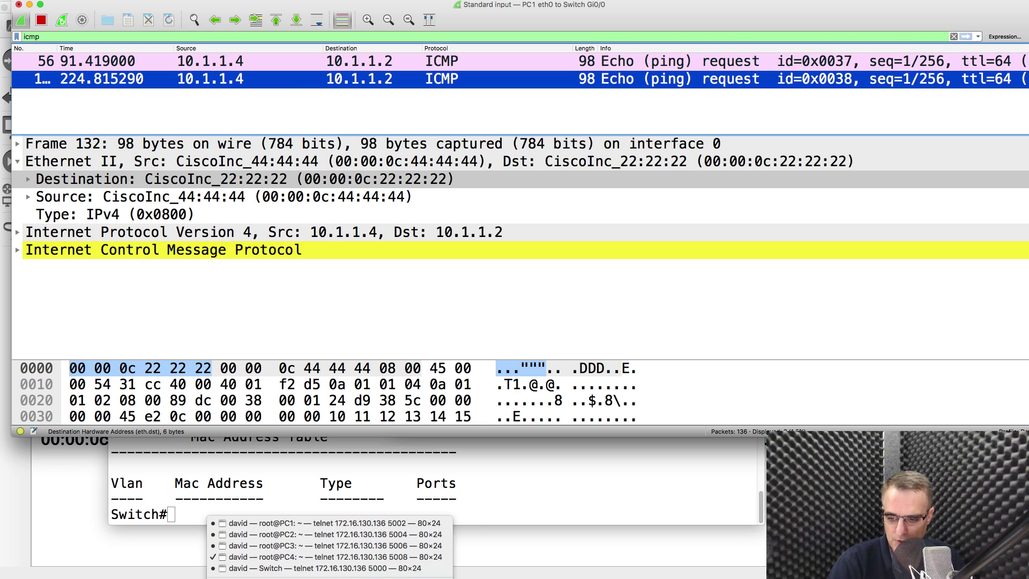
click(284, 557)
key(Up)
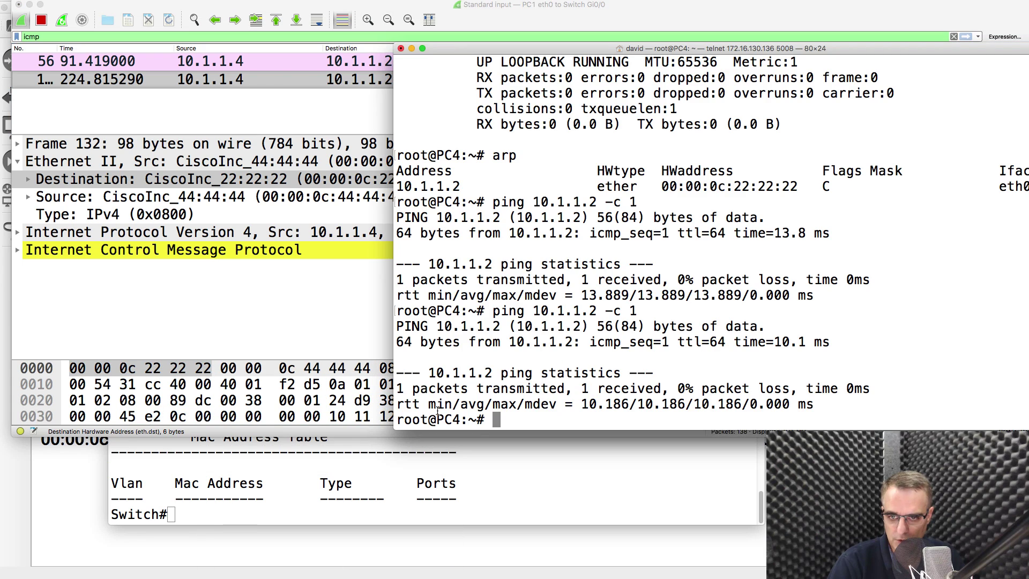
click(468, 445)
key(Up)
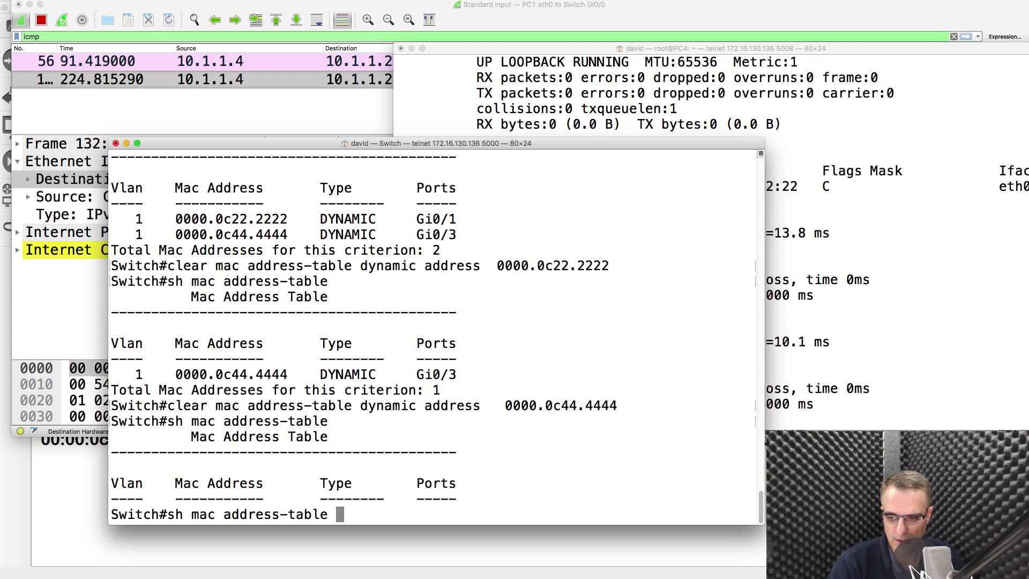
key(Return)
Step: Clear only the dynamic MAC address entry 0000.0c22.2222 on the switch and redisplay the table with sh mac address-table
key(Up)
key(Up)
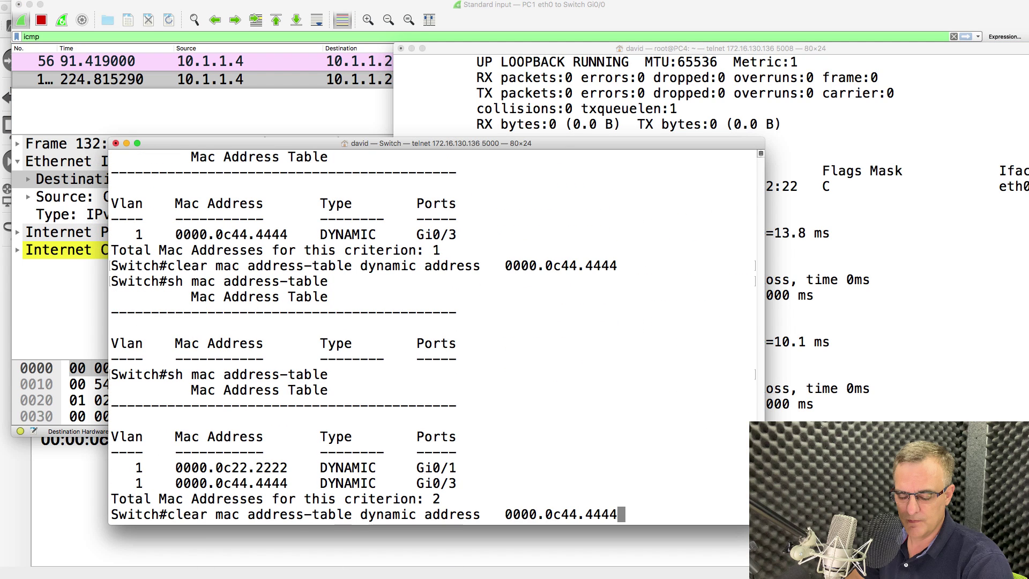
key(Down)
key(Up)
key(Return)
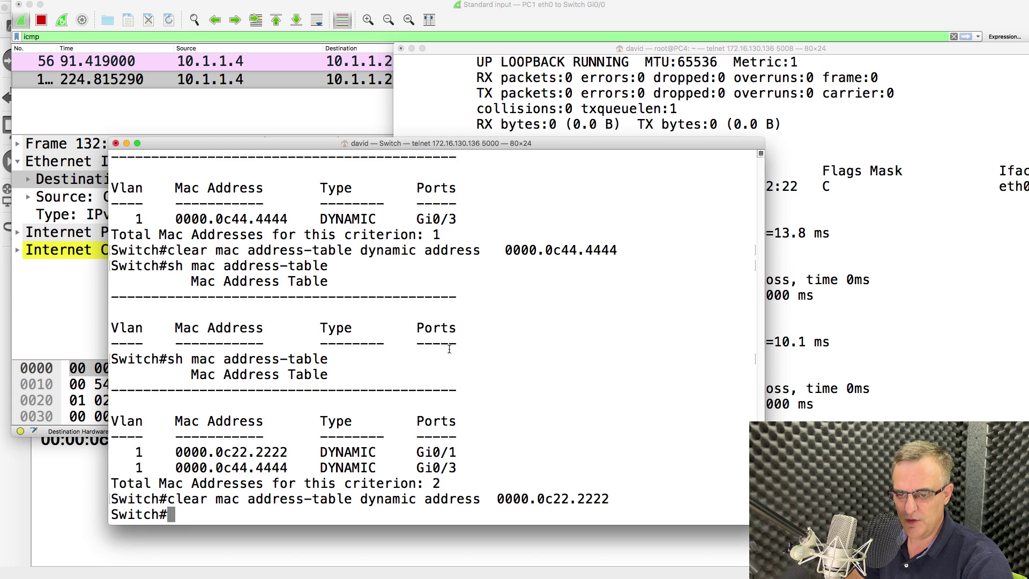
key(Up)
key(Up)
key(Return)
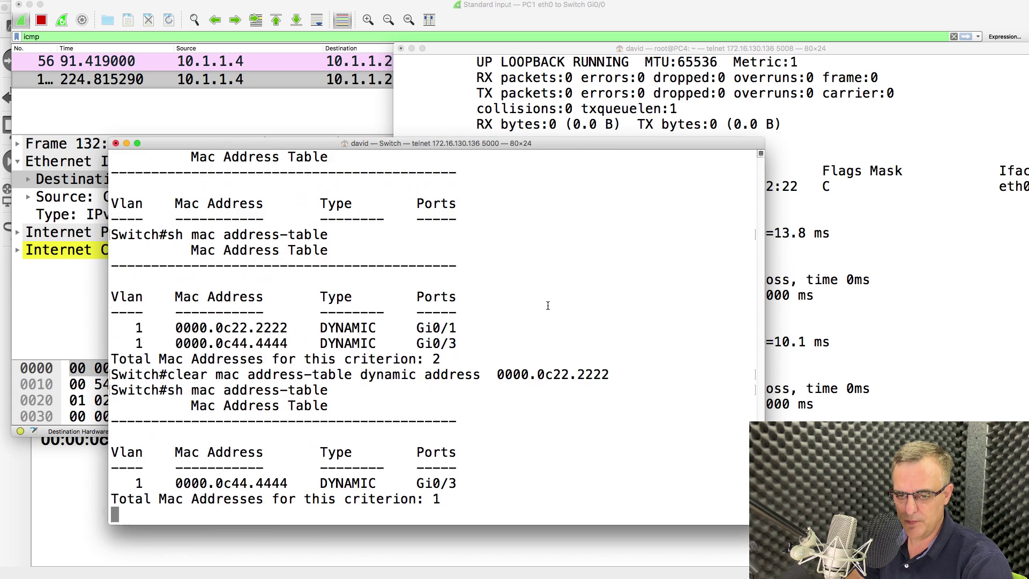
Step: Run ping 10.1.1.2 -c 1 from PC4's console and select the newest echo request in the PC1 capture
click(737, 81)
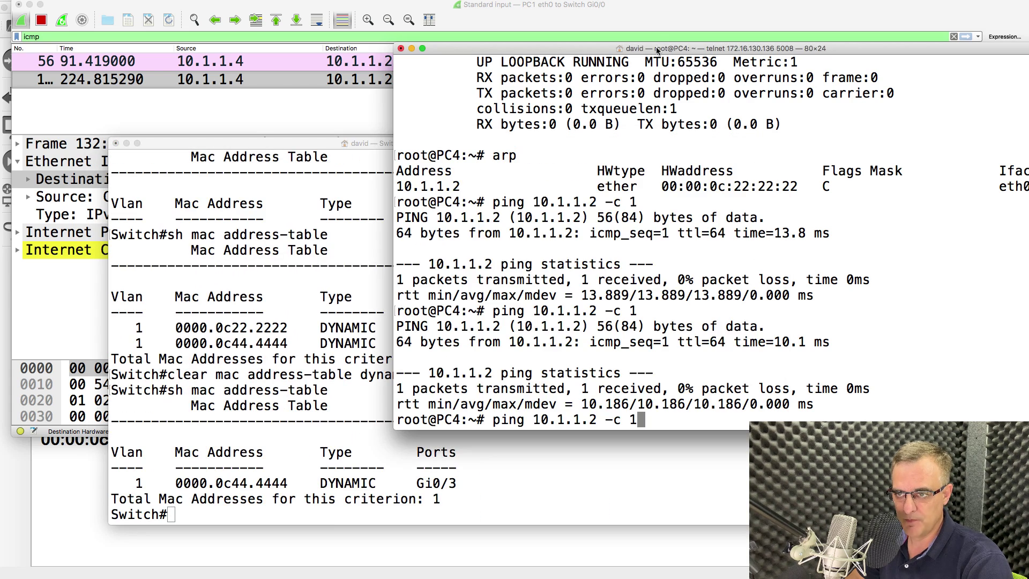
drag(655, 48, 616, 120)
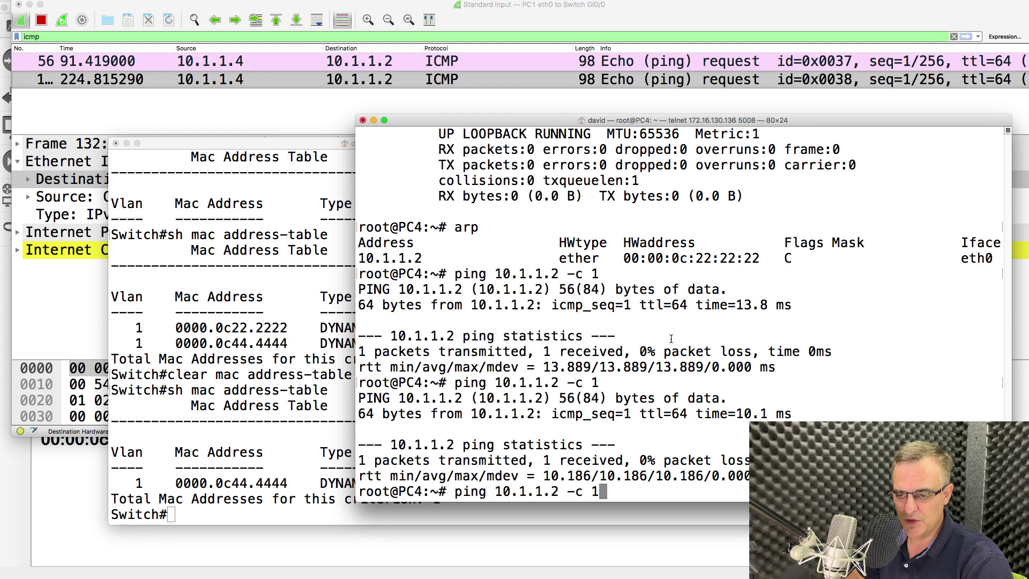
key(Return)
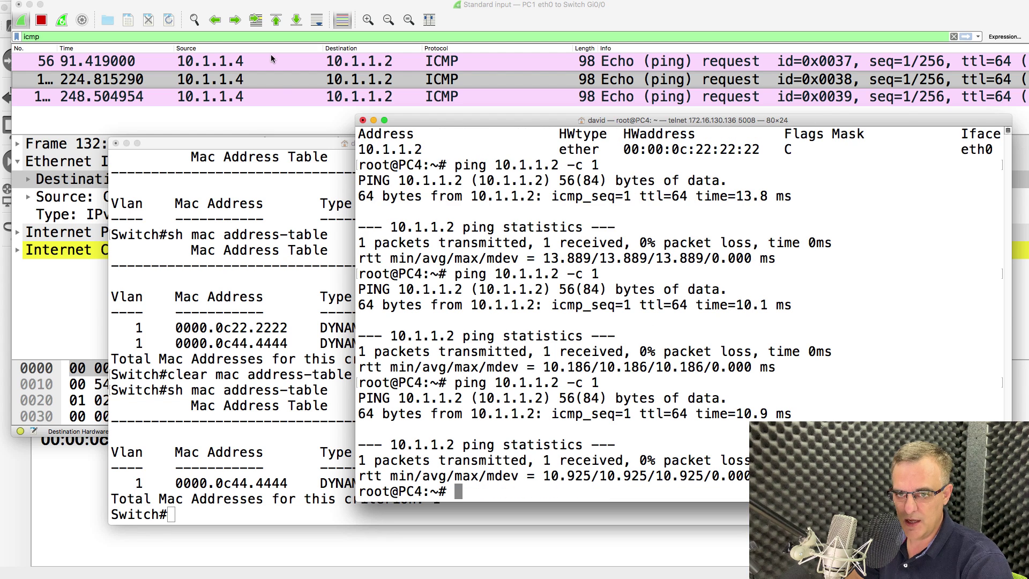
click(276, 94)
click(278, 96)
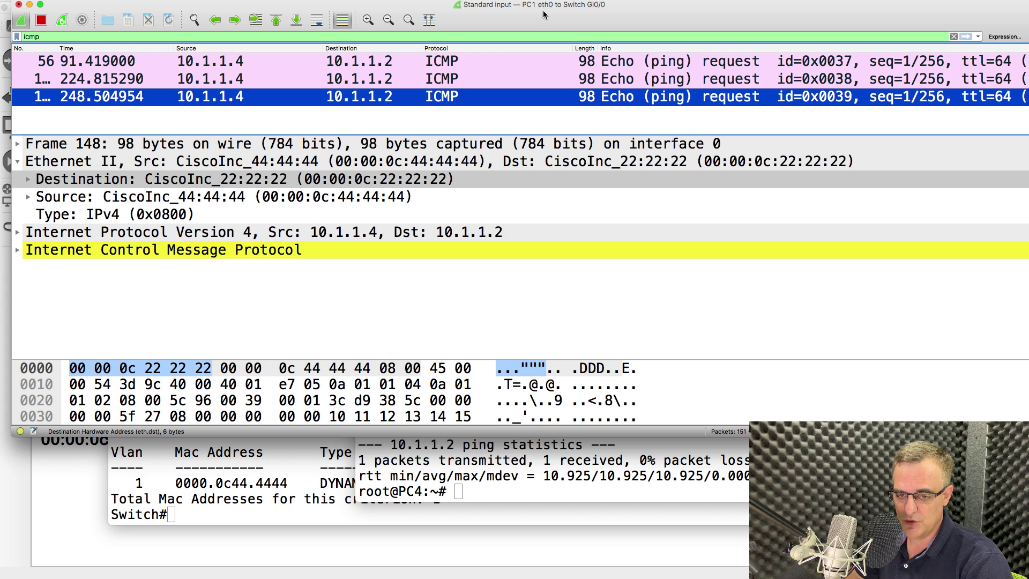
Step: Switch to the GNS3 topology, select the Switch node and show its node and port connection details
click(92, 475)
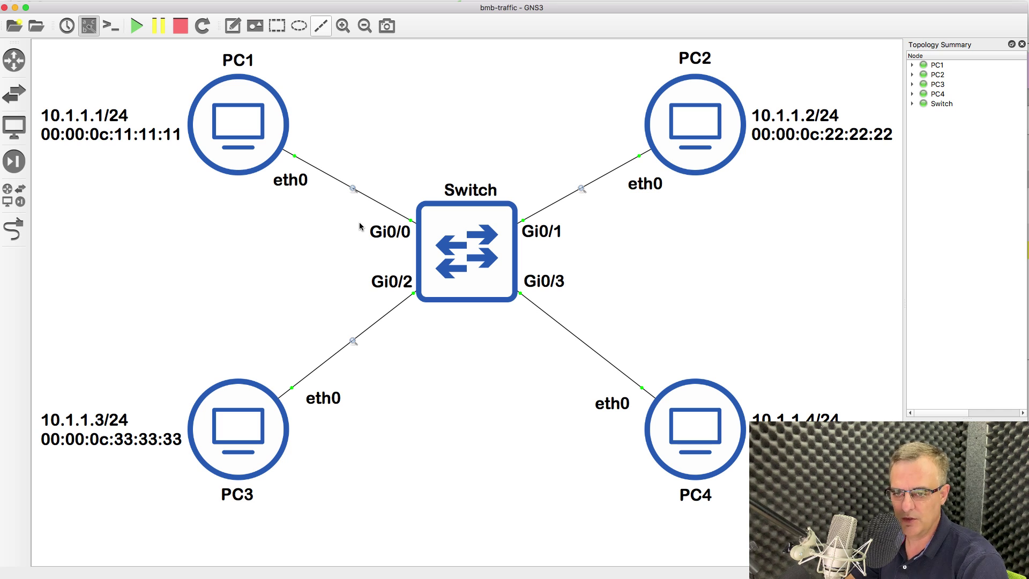
click(464, 255)
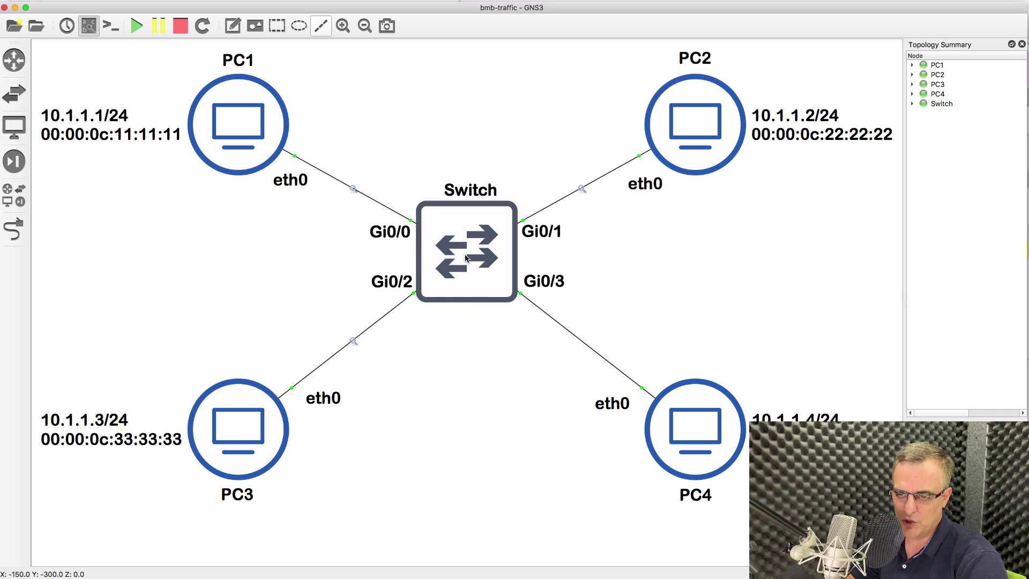
mouse_move(465, 258)
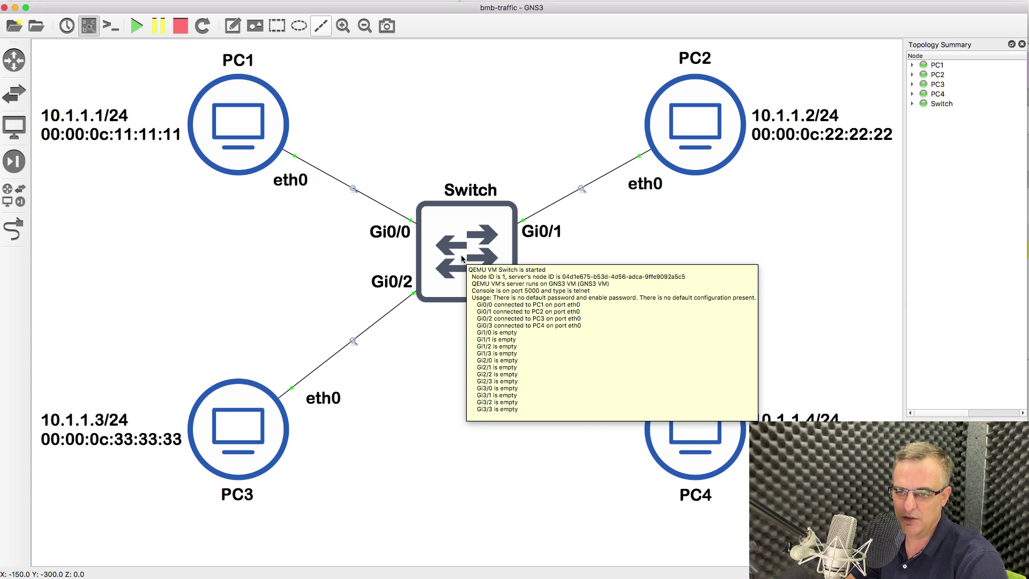